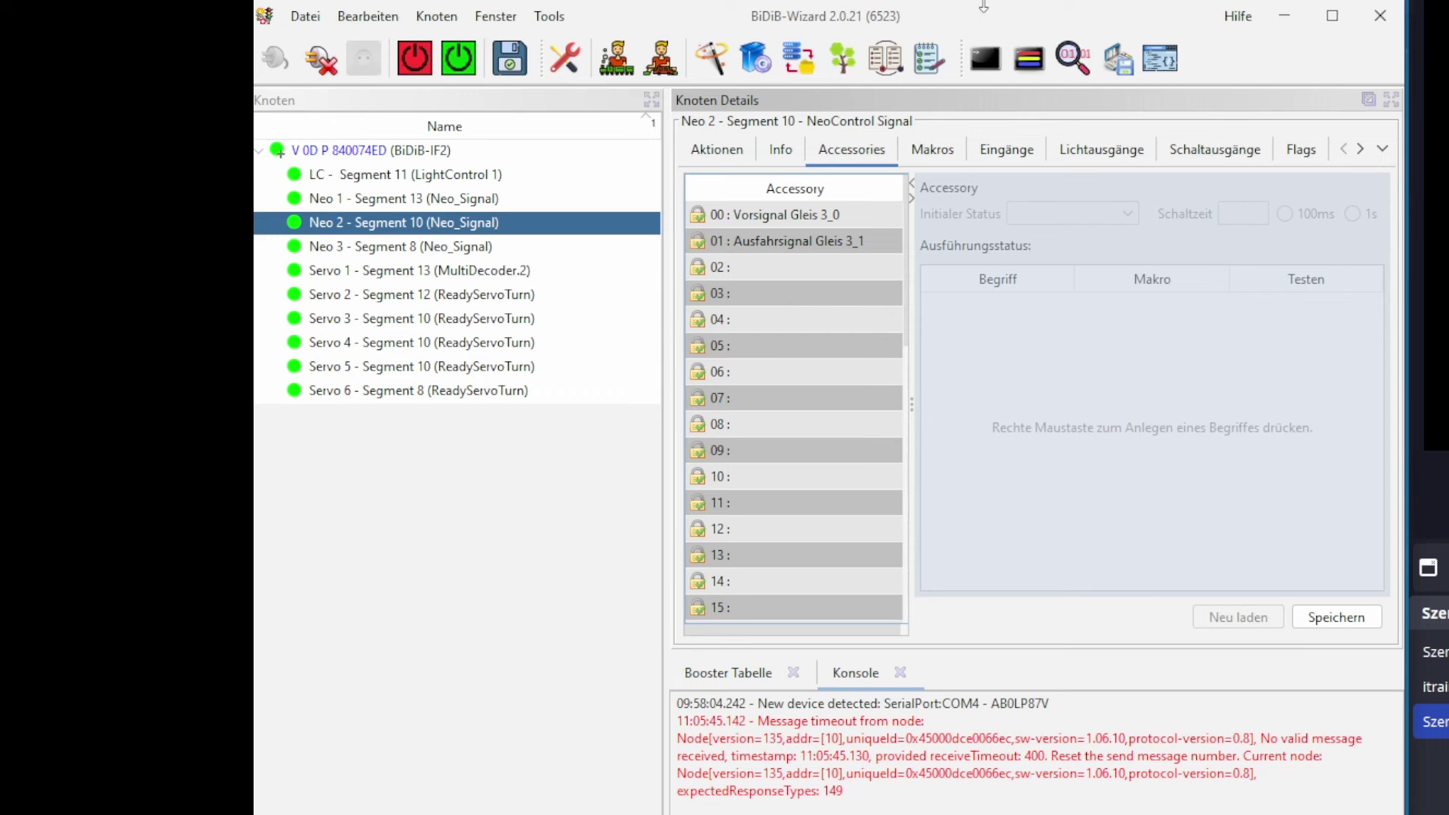
Step: Examine the macros assigned to the Begriffe of accessories Vorsignal Gleis 3_0 and Ausfahrsignal Gleis 3_1
left_click_drag(984, 6, 972, 3)
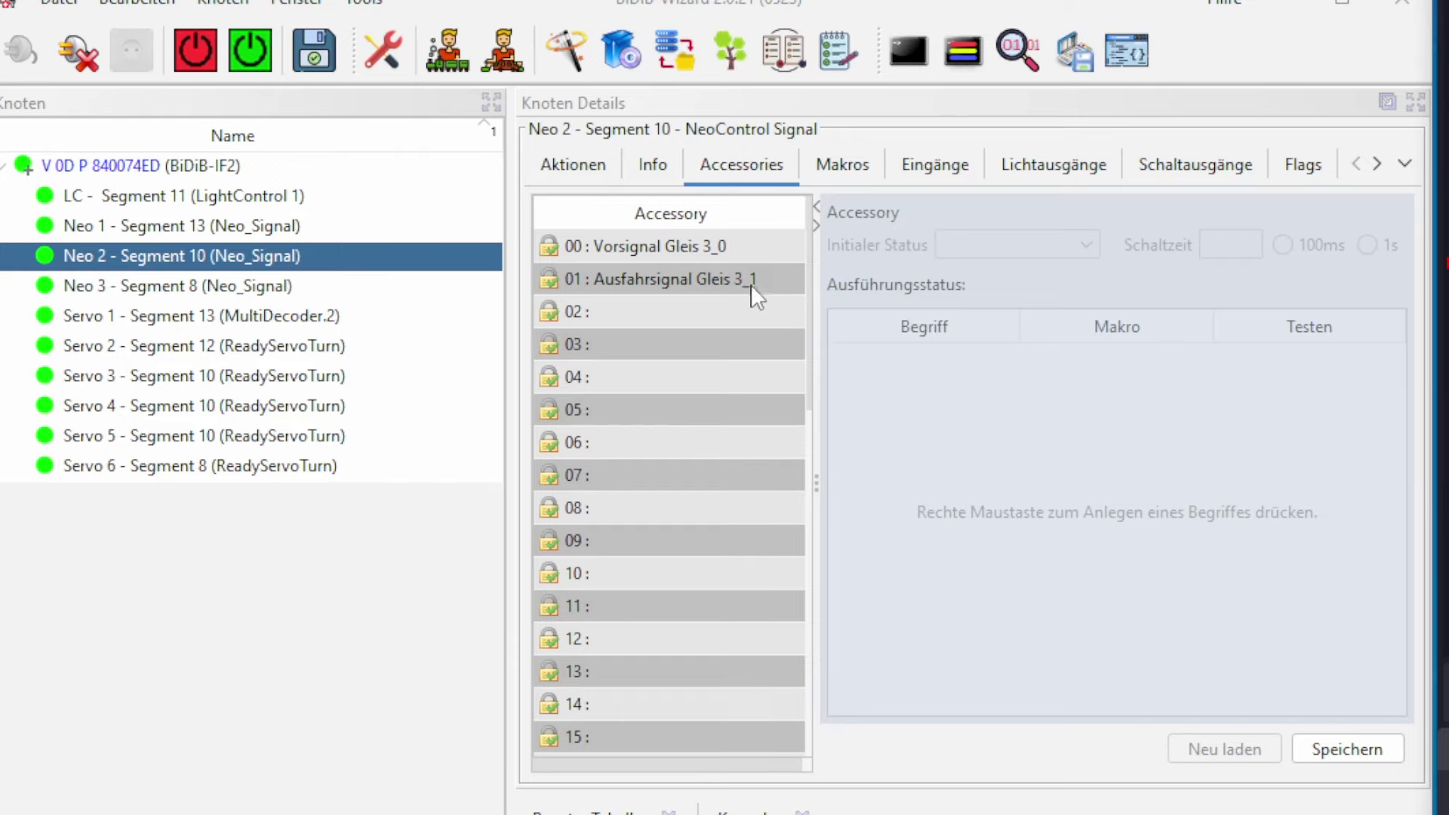
left_click(654, 247)
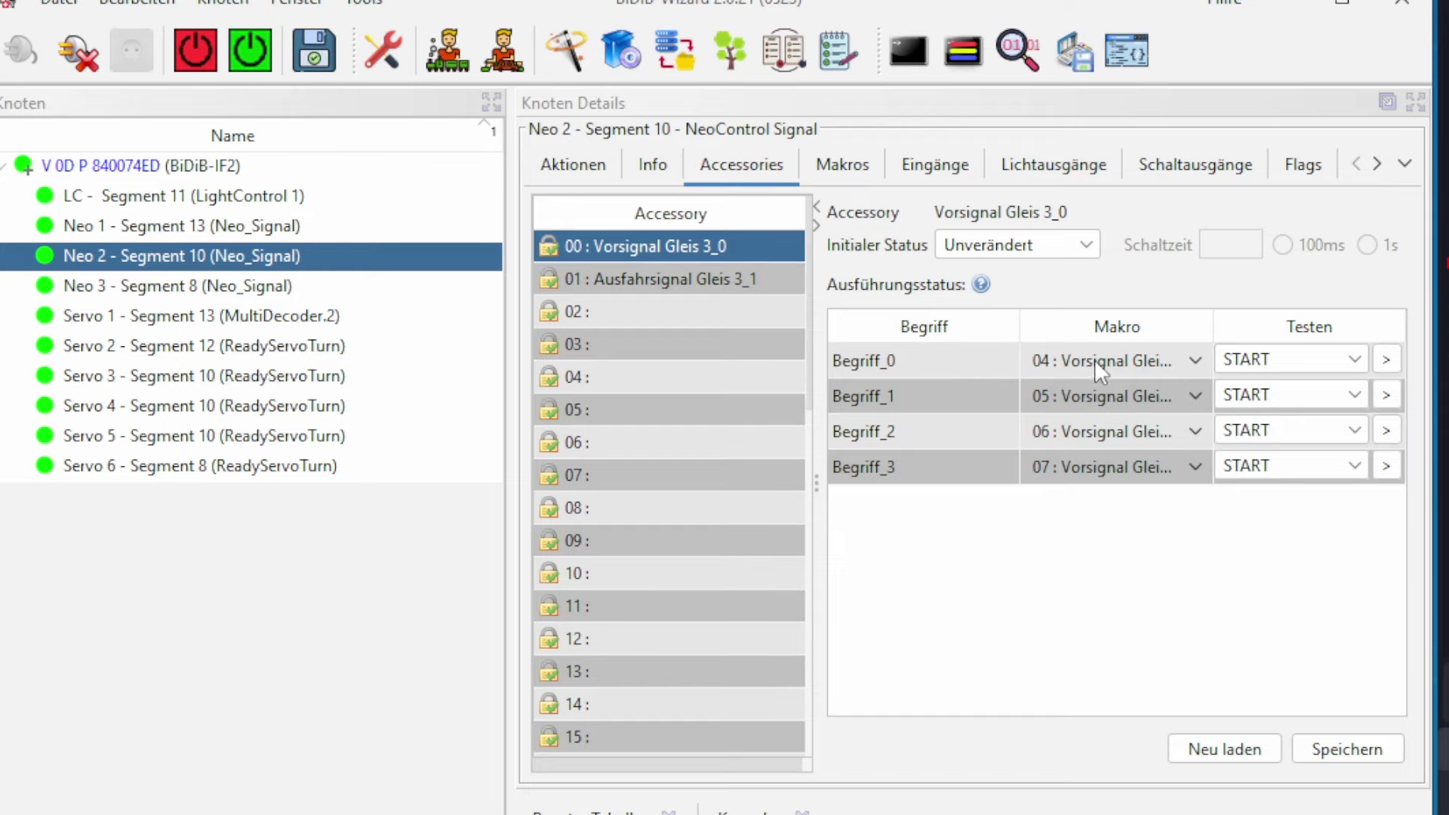
left_click(1195, 361)
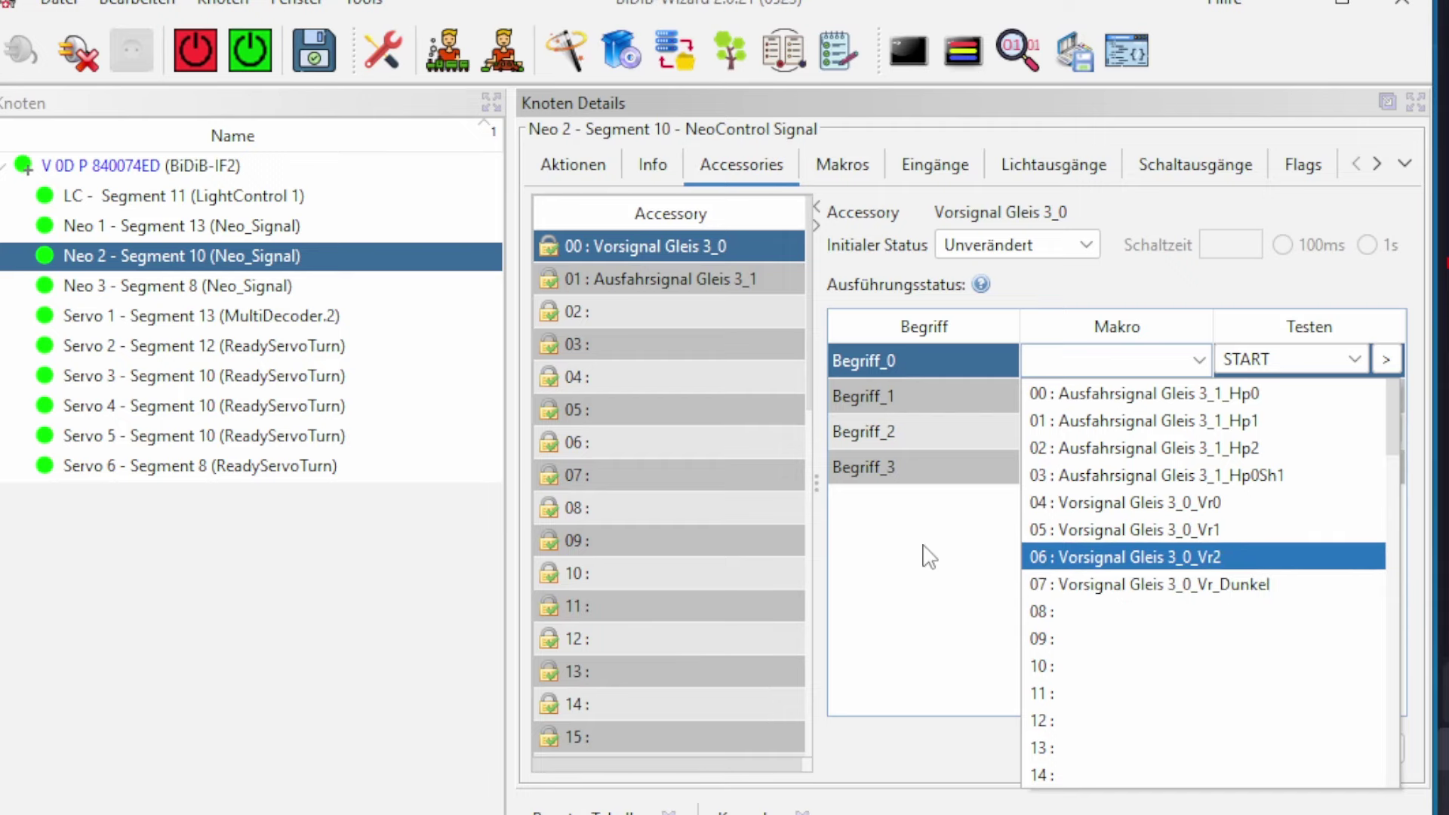
left_click(650, 277)
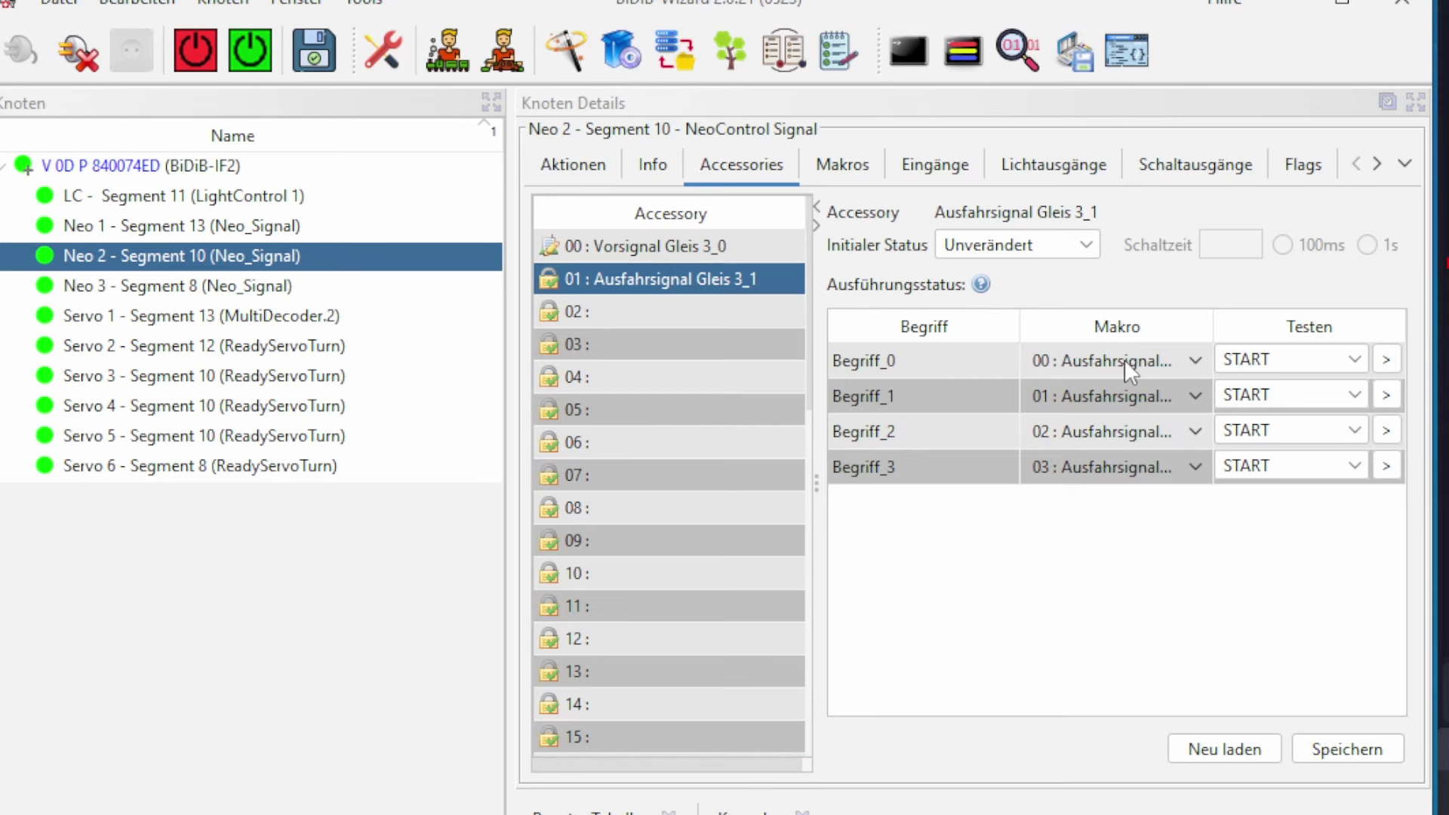
left_click(1124, 361)
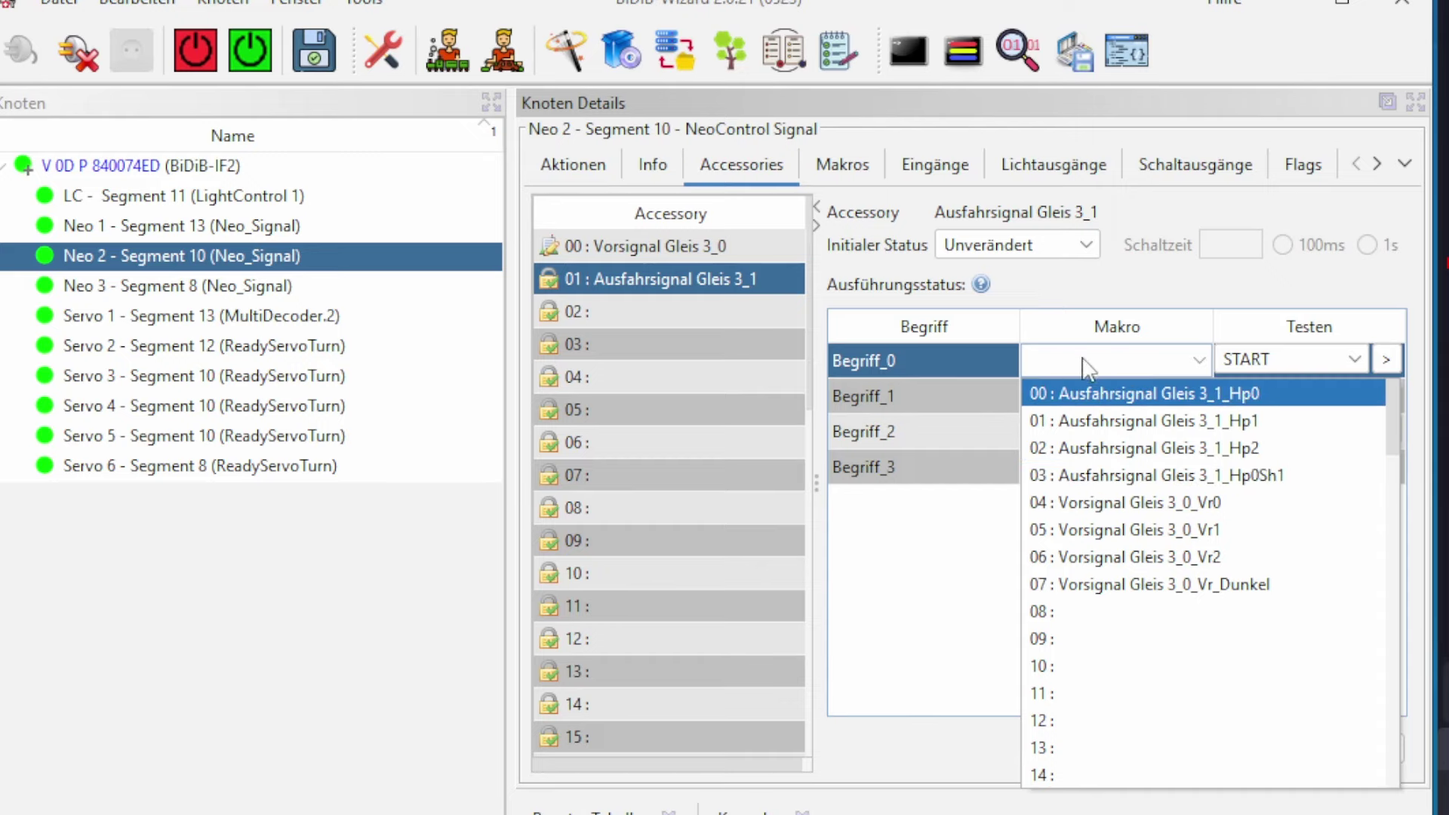
left_click(949, 549)
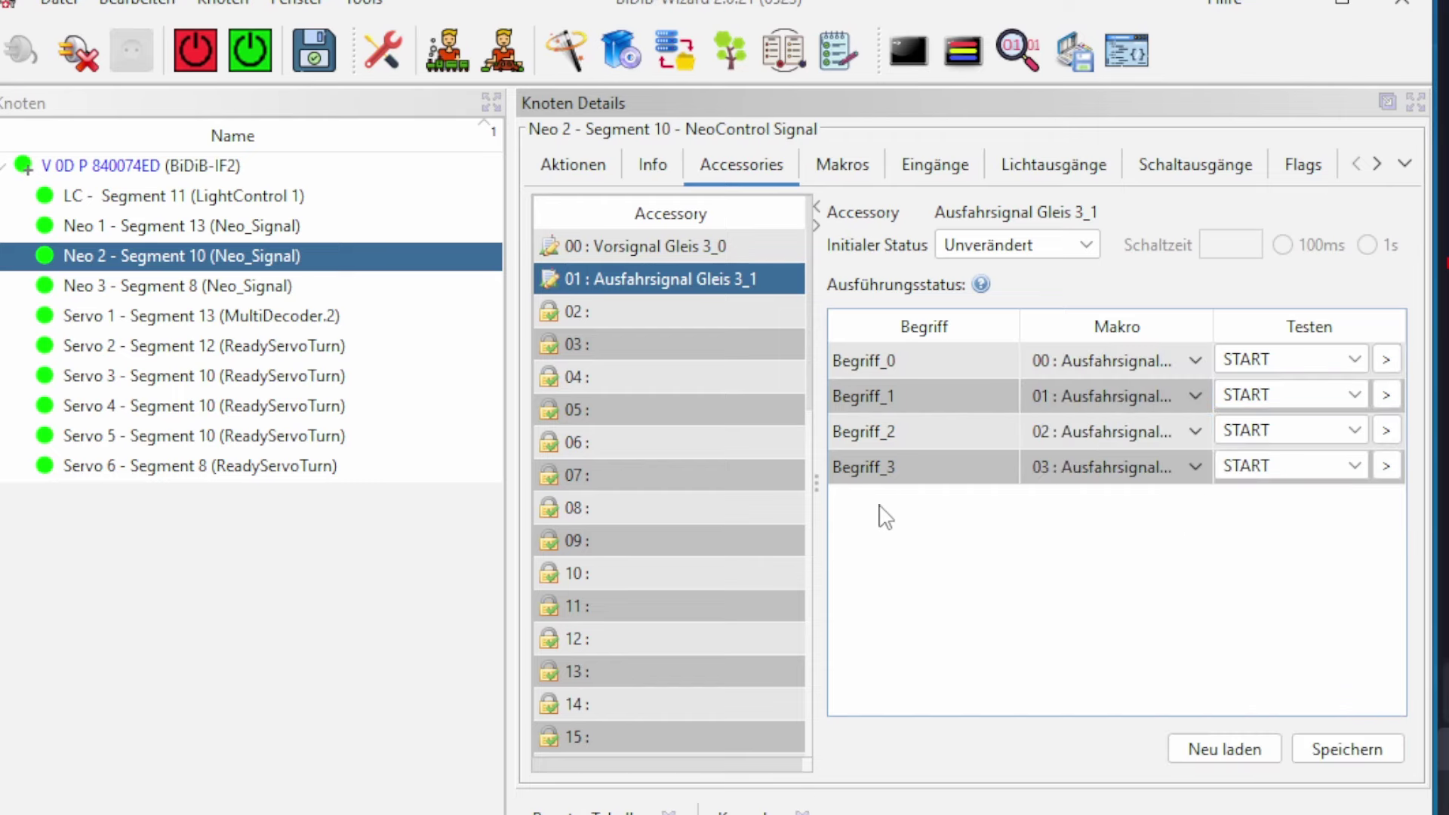
Step: Show the macros of node Neo 2, narrowing the node tree and widening the macro list until the full macro names fit
left_click(831, 168)
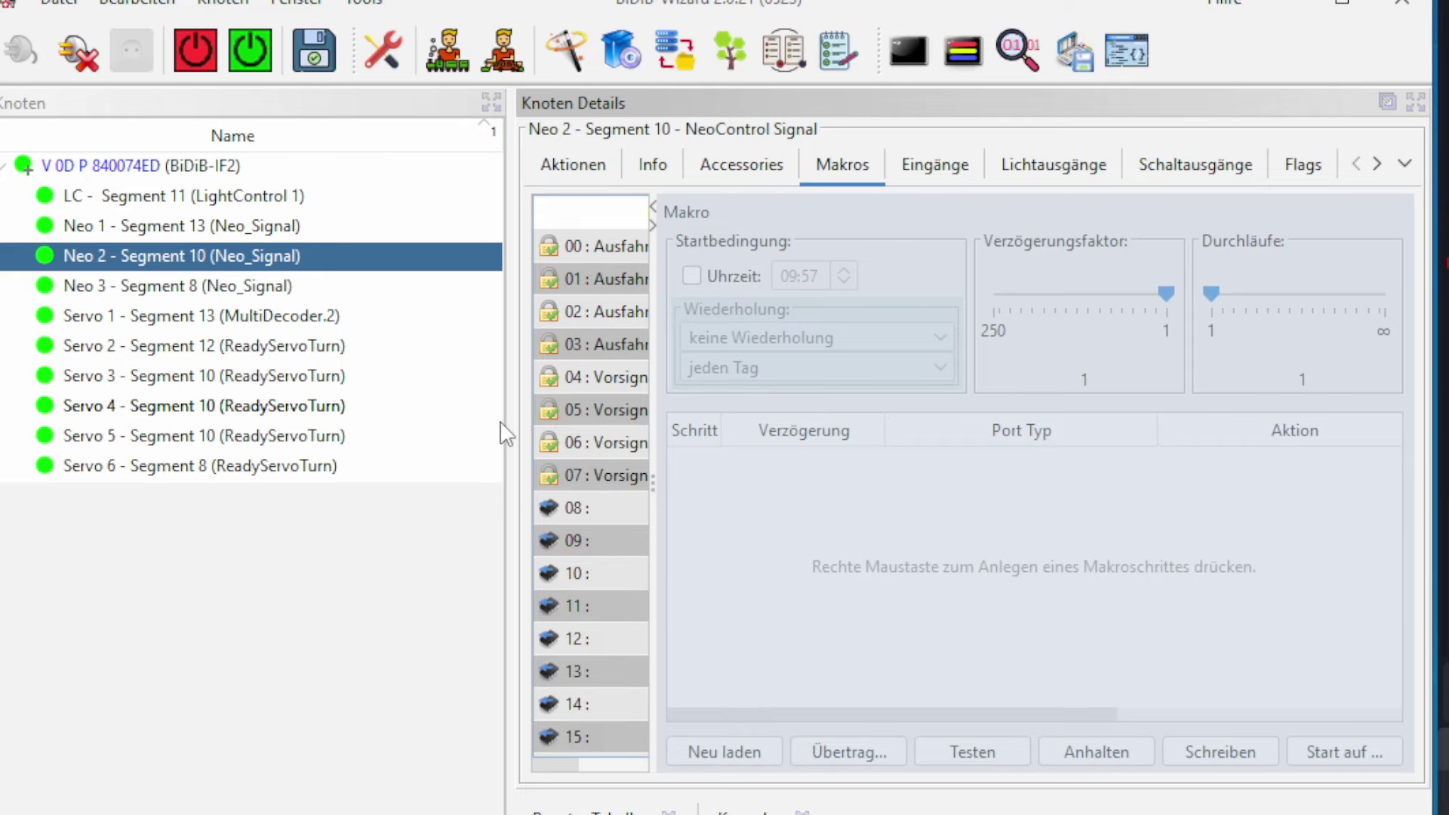
left_click_drag(508, 423, 206, 426)
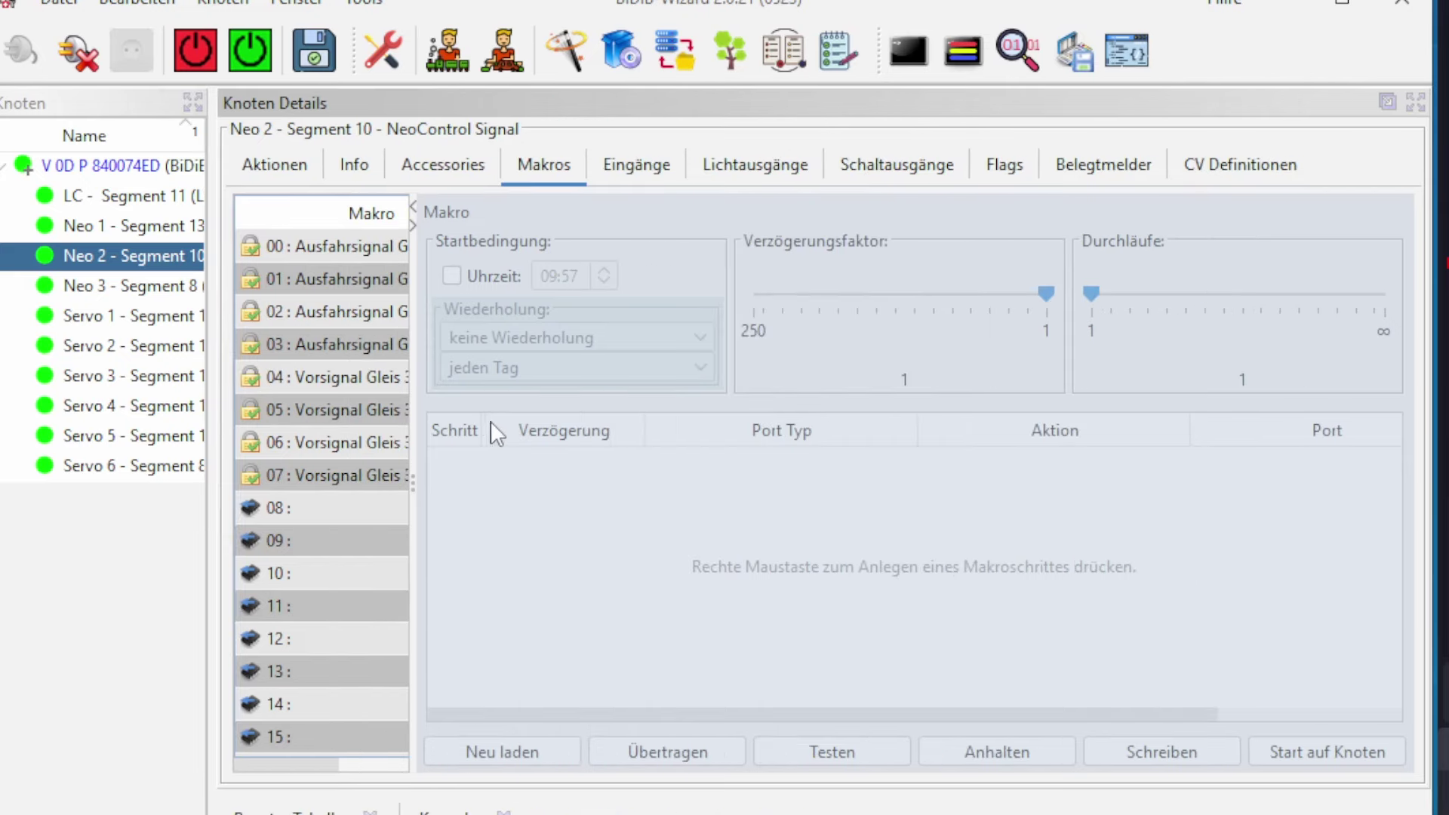
left_click_drag(415, 484, 425, 485)
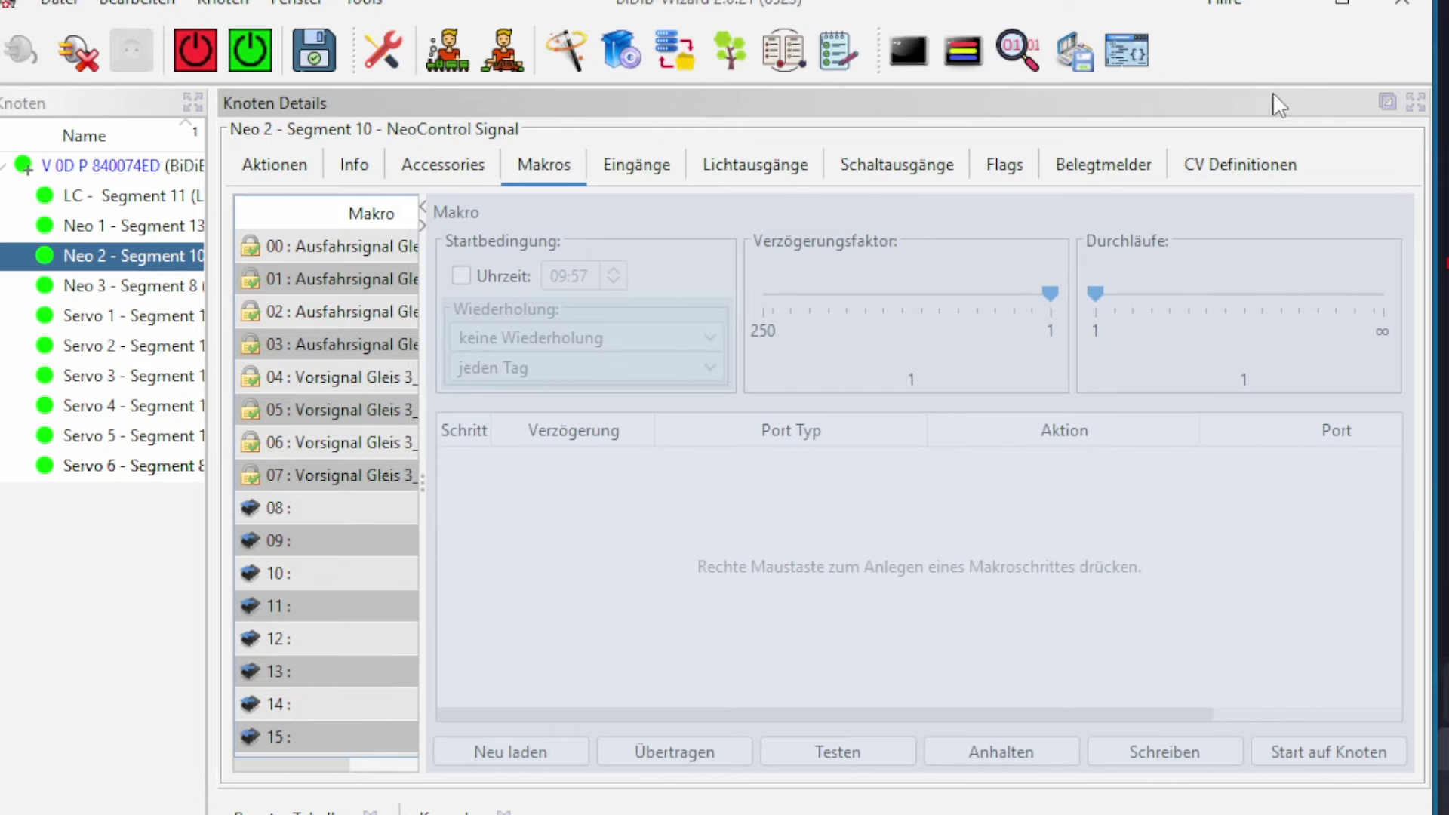
left_click(1342, 9)
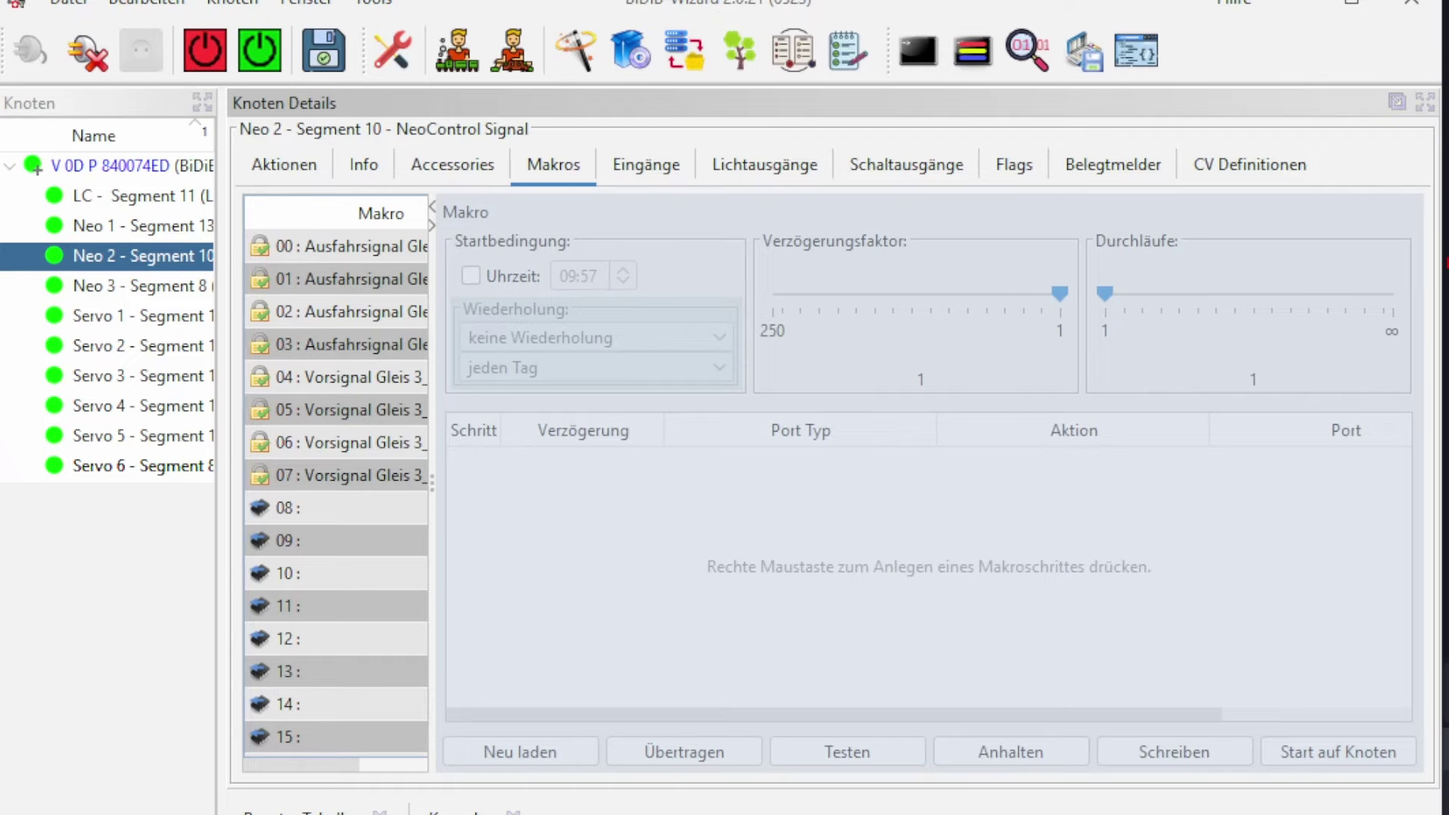
left_click_drag(1438, 666, 1432, 662)
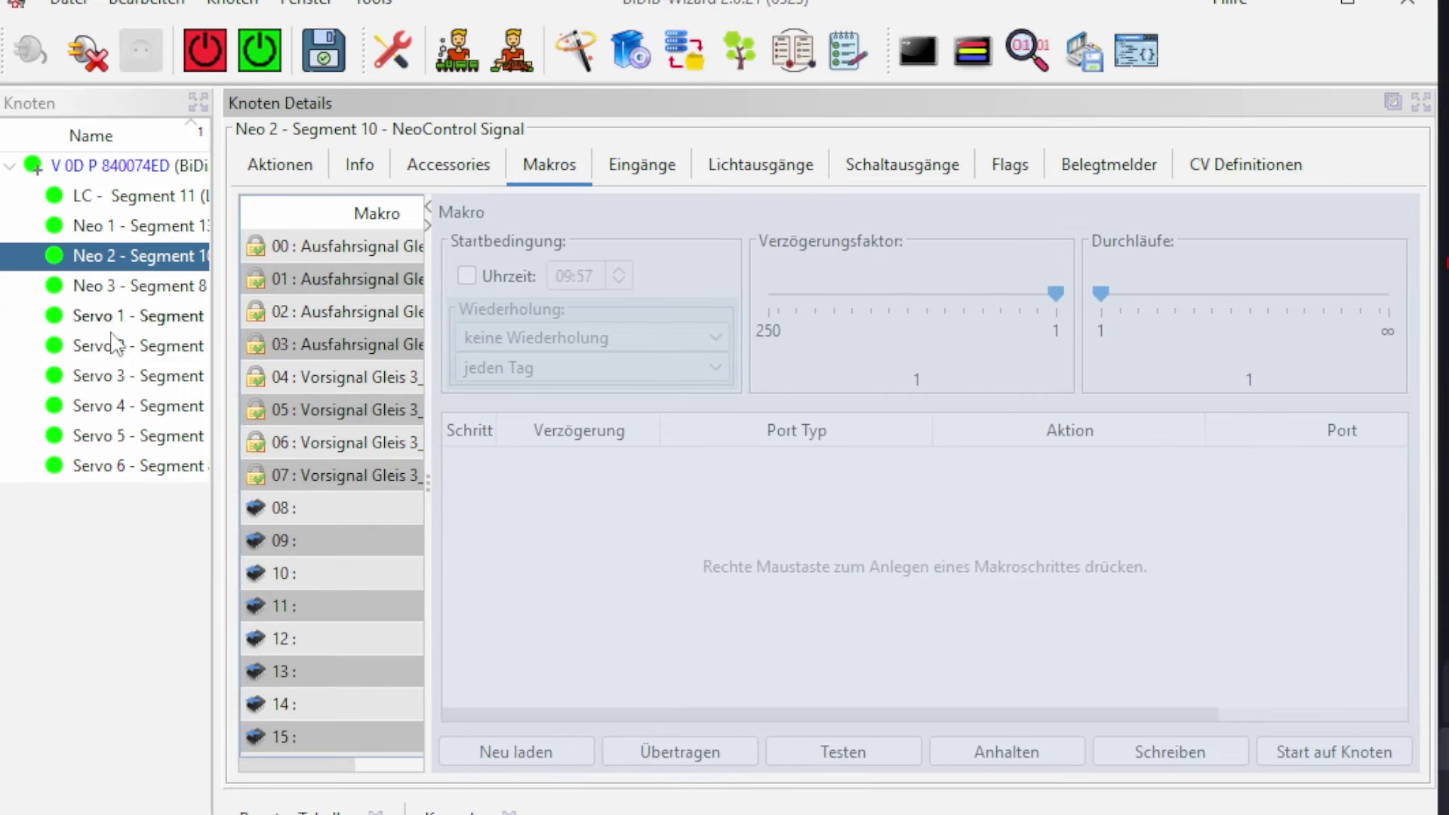
left_click_drag(218, 482, 94, 500)
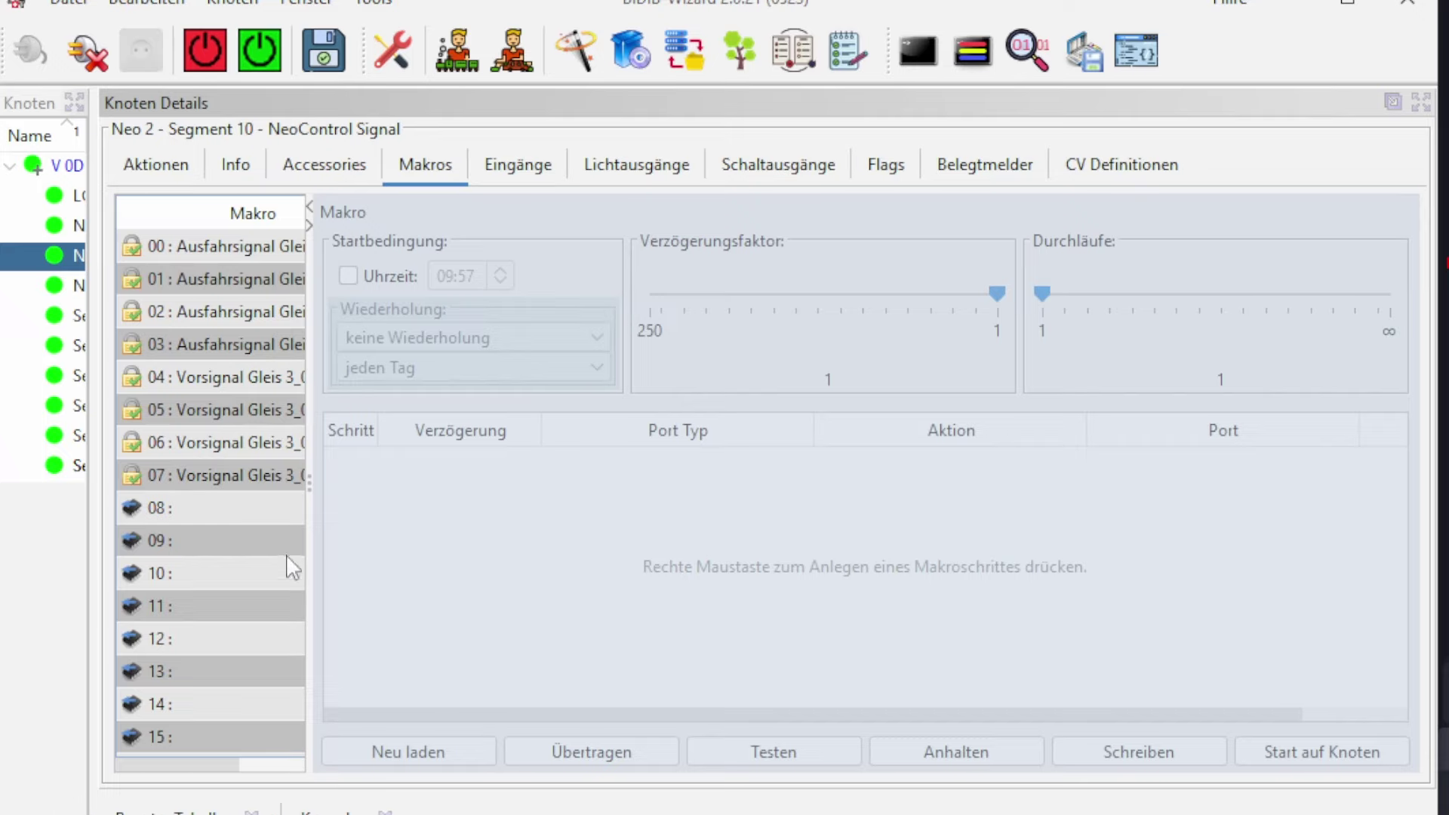
left_click_drag(309, 480, 417, 478)
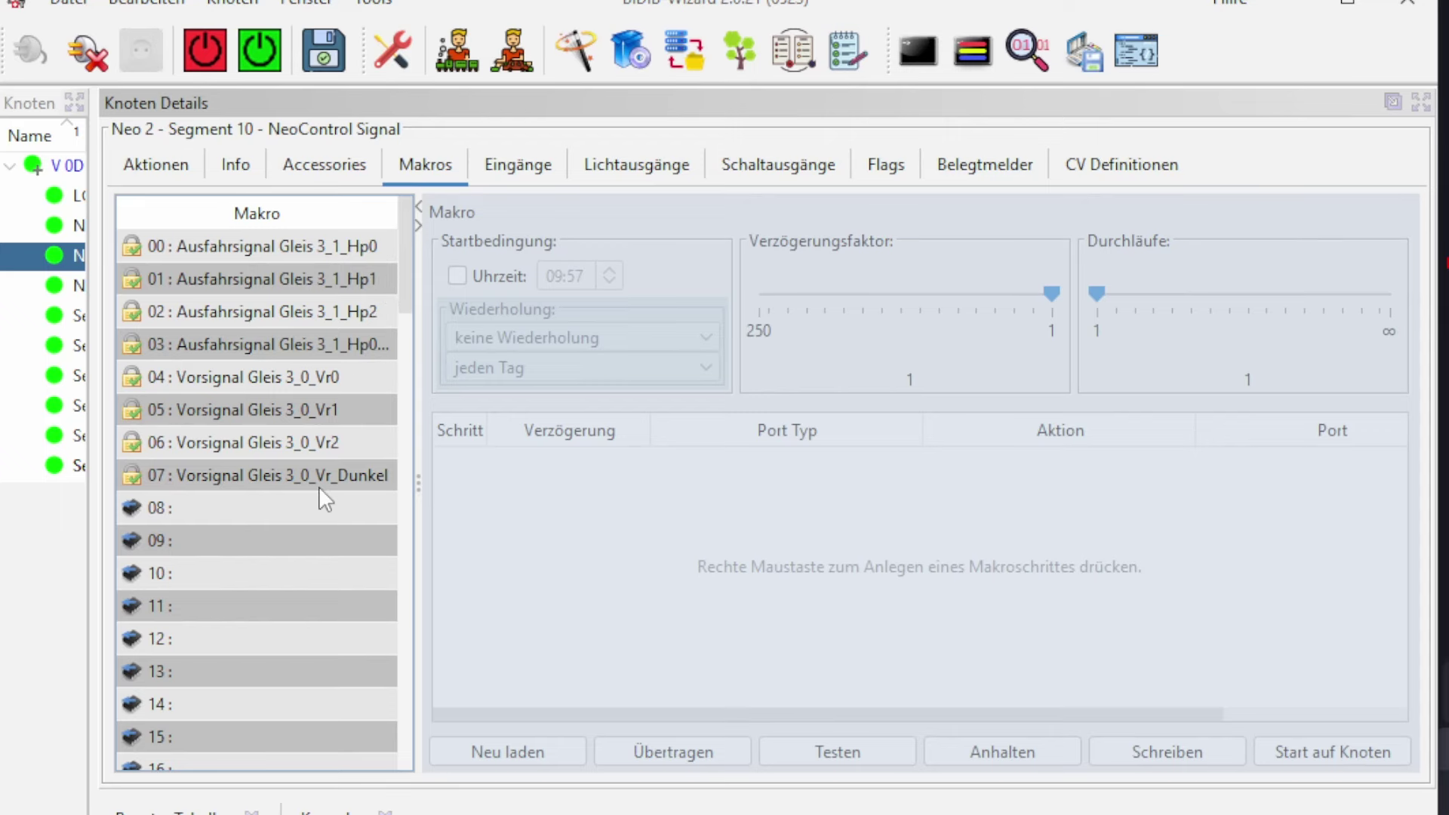
Step: Open macro 00 Ausfahrsignal Gleis 3_1_Hp0 and inspect the port choices of its dimming steps 2 and 3
left_click(265, 246)
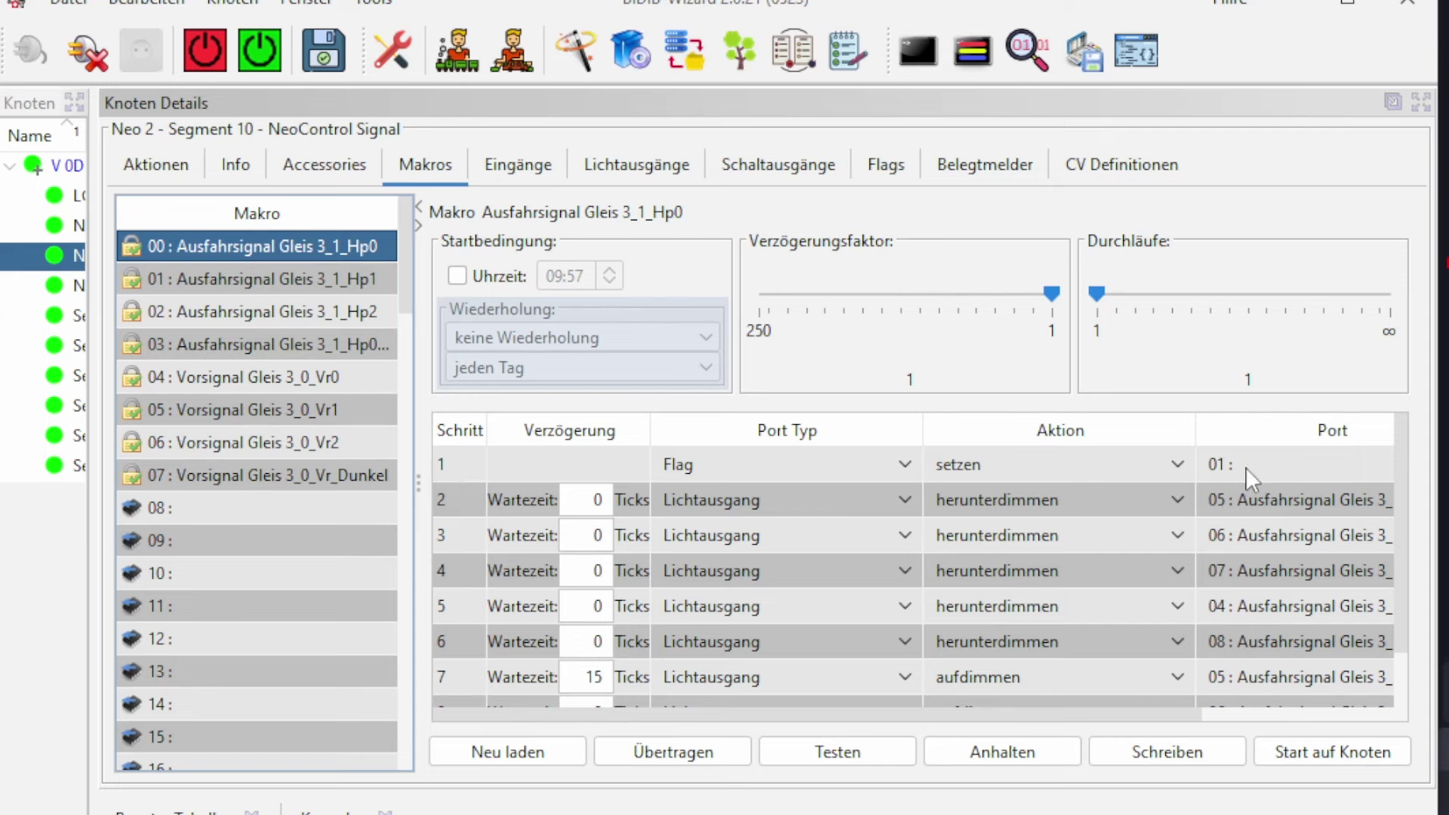
mouse_move(1408, 492)
left_mouse_down()
mouse_move(1410, 535)
mouse_move(1393, 477)
mouse_move(1390, 510)
left_mouse_up()
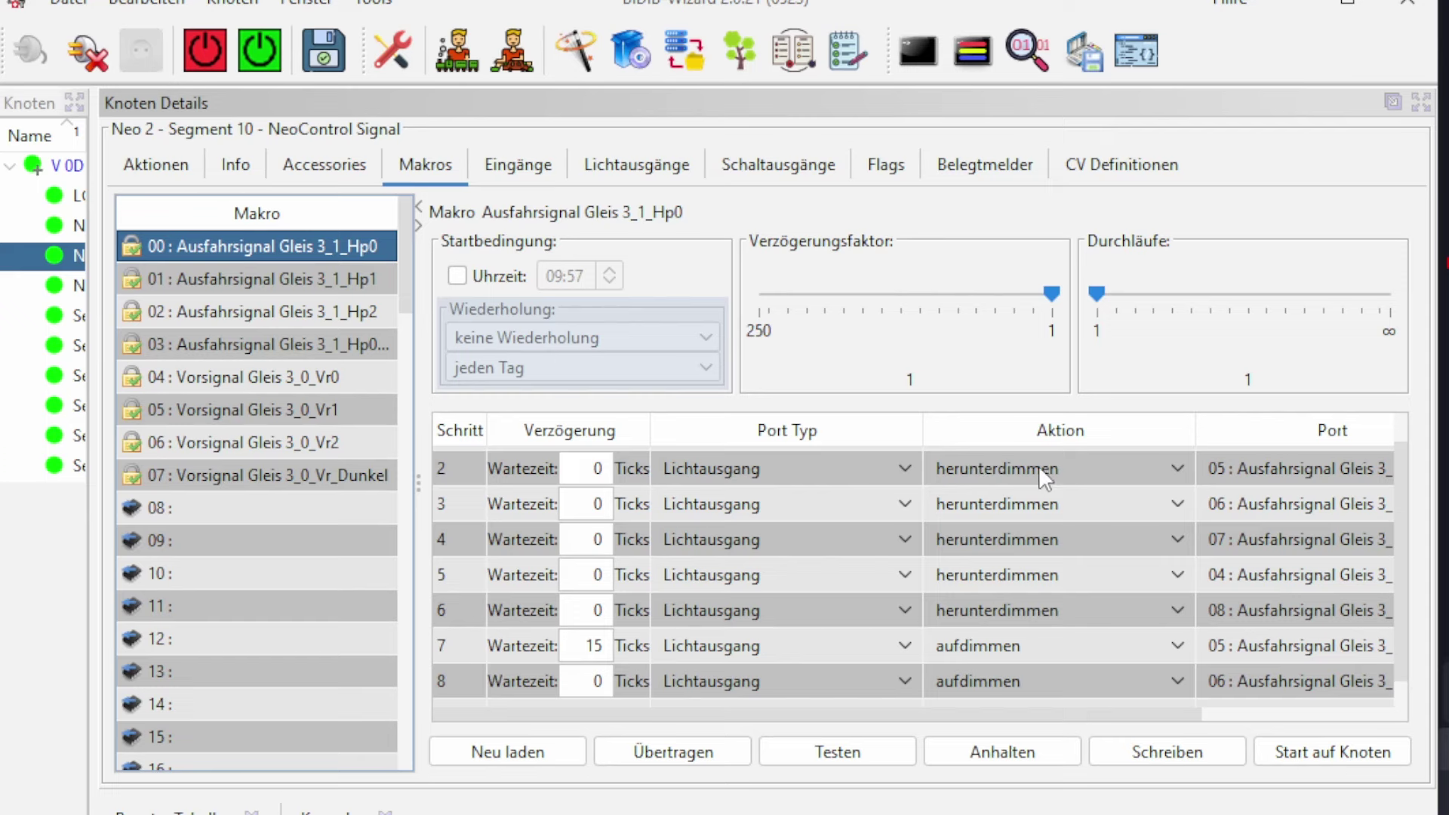
left_click(1293, 468)
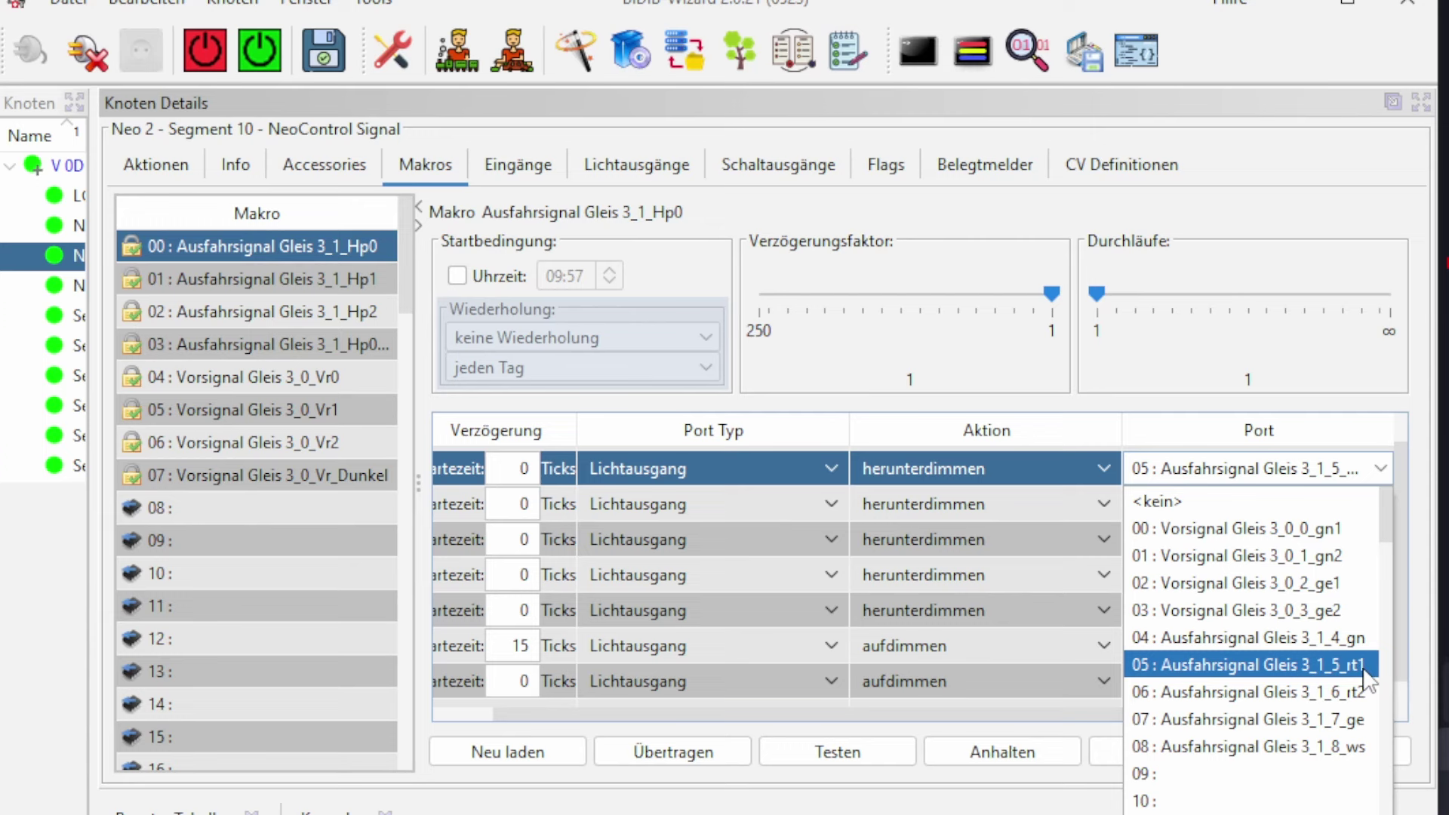
left_click(785, 496)
left_click(783, 496)
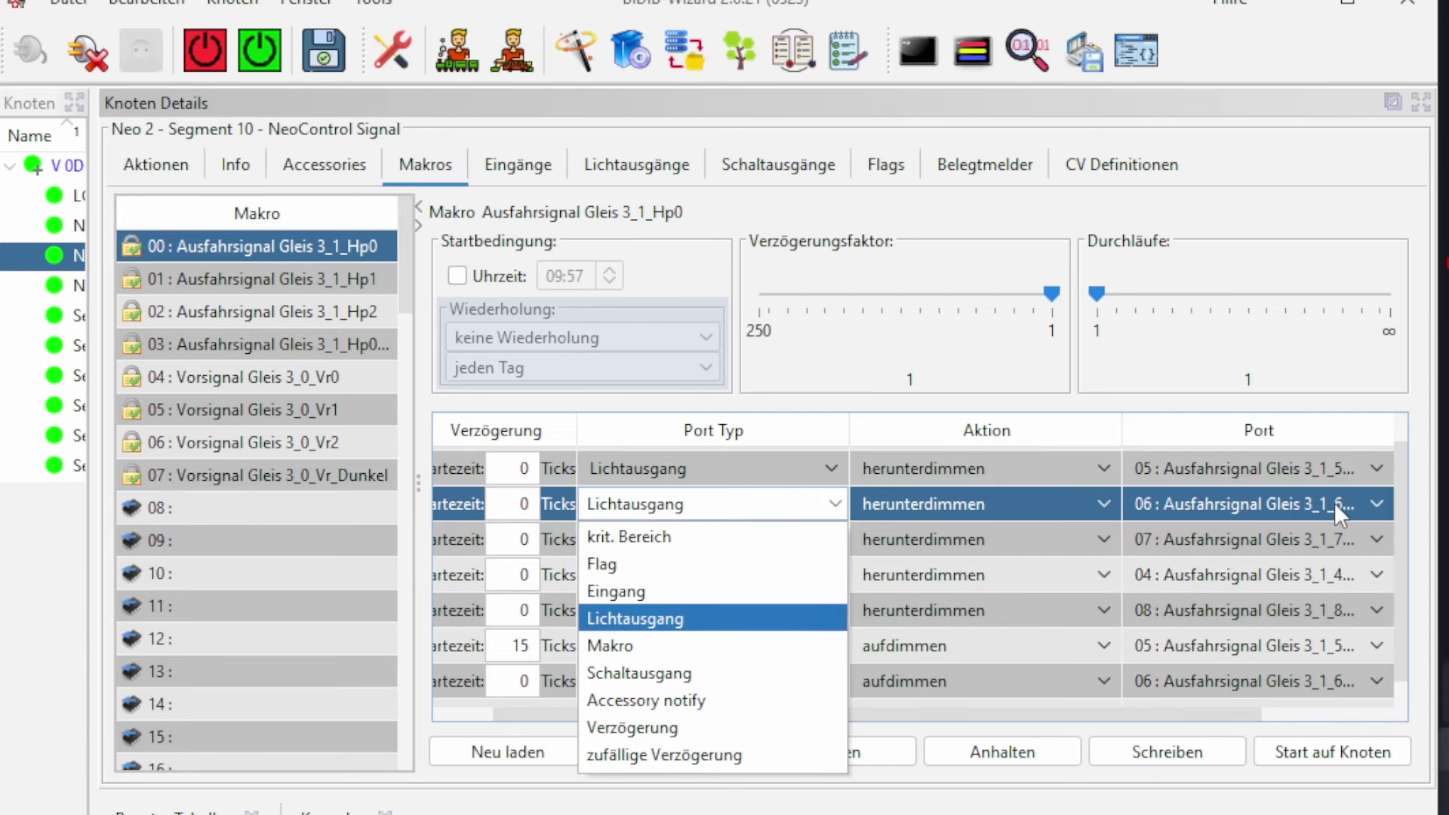
left_click(1211, 501)
left_click(1211, 501)
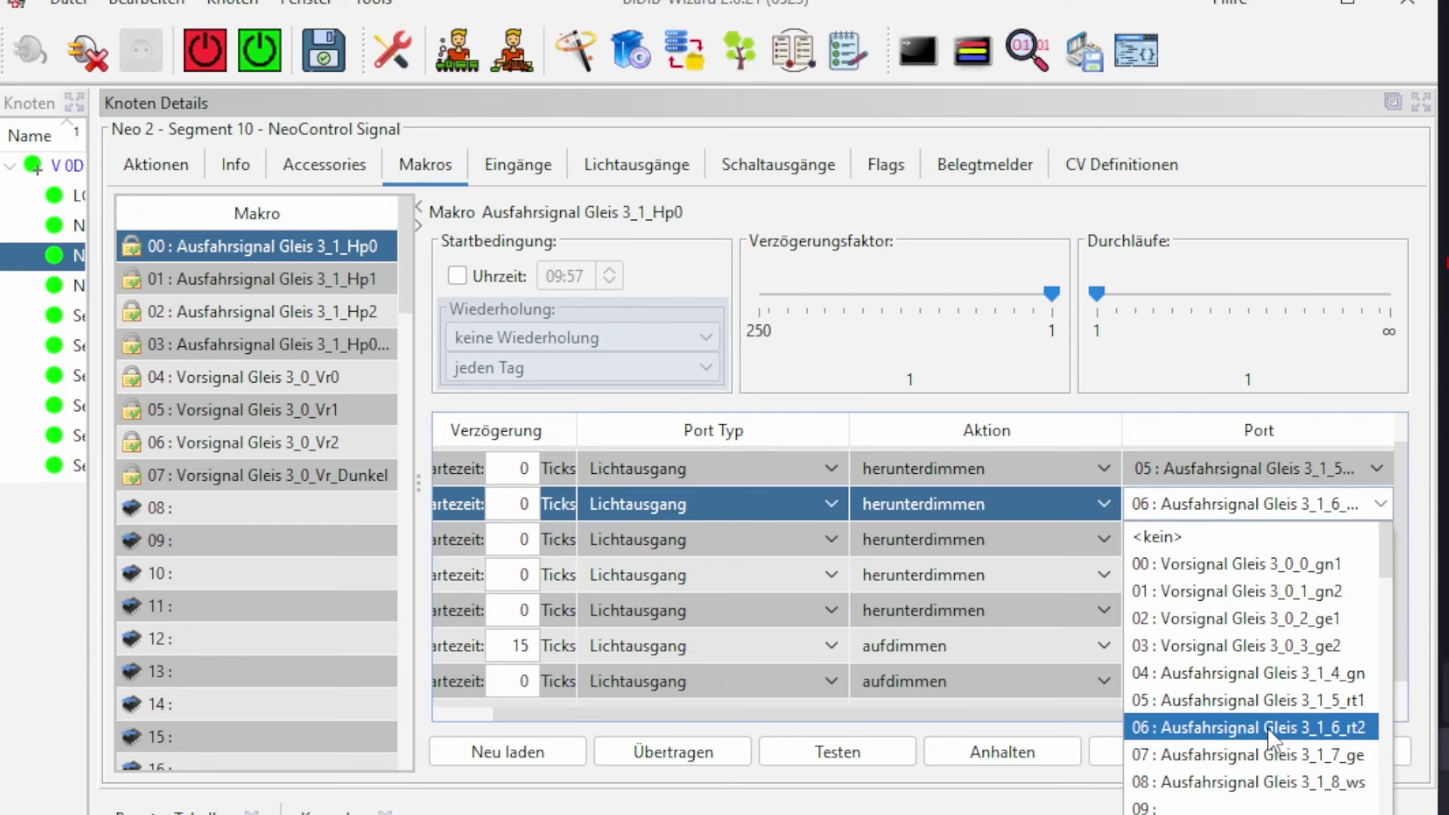
Step: Inspect the actions, ports and wait time of the herunterdimmen steps 4 to 6 in macro Ausfahrsignal Gleis 3_1_Hp0
double_click(1025, 531)
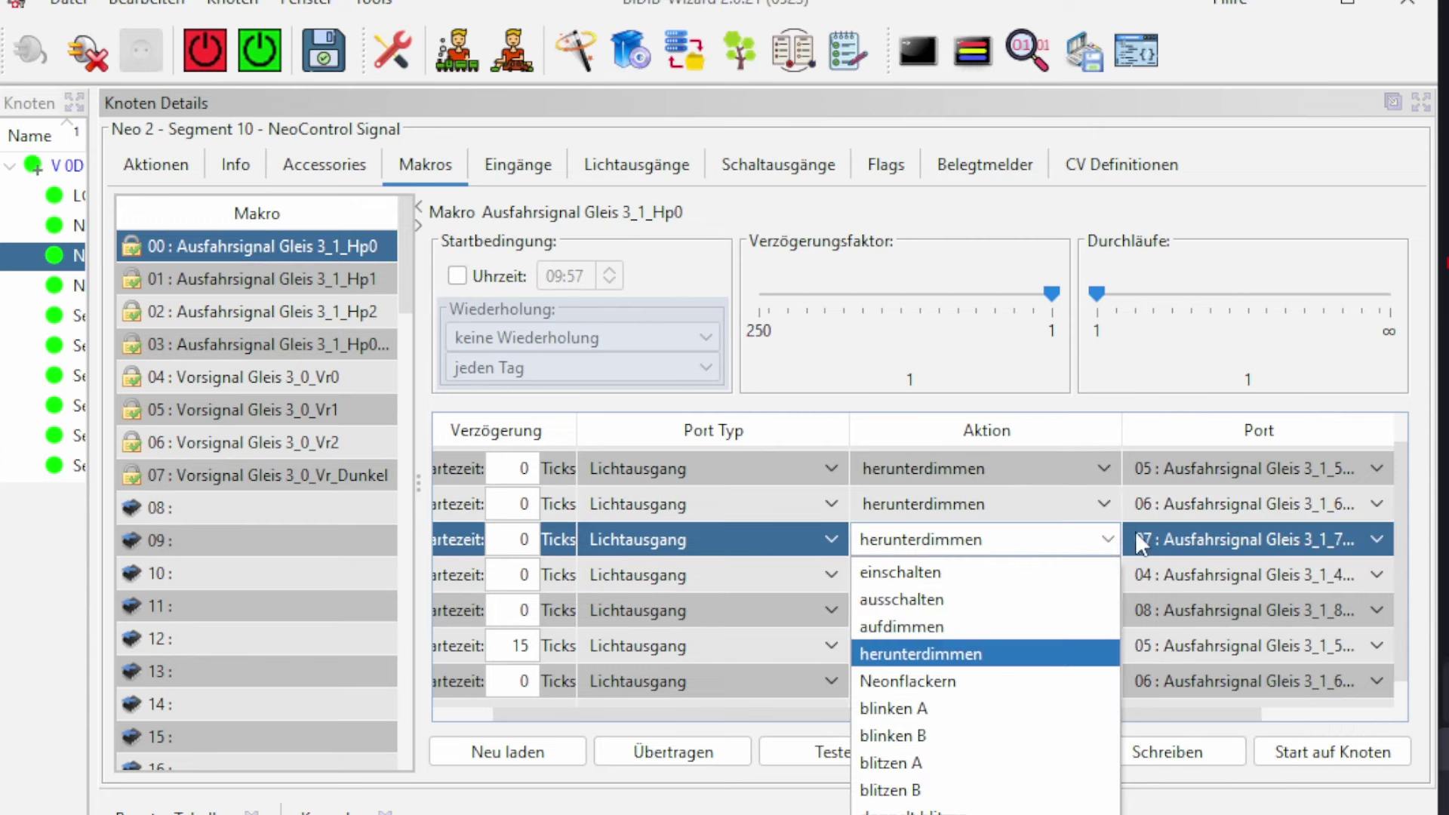
left_click(1237, 532)
left_click(1237, 532)
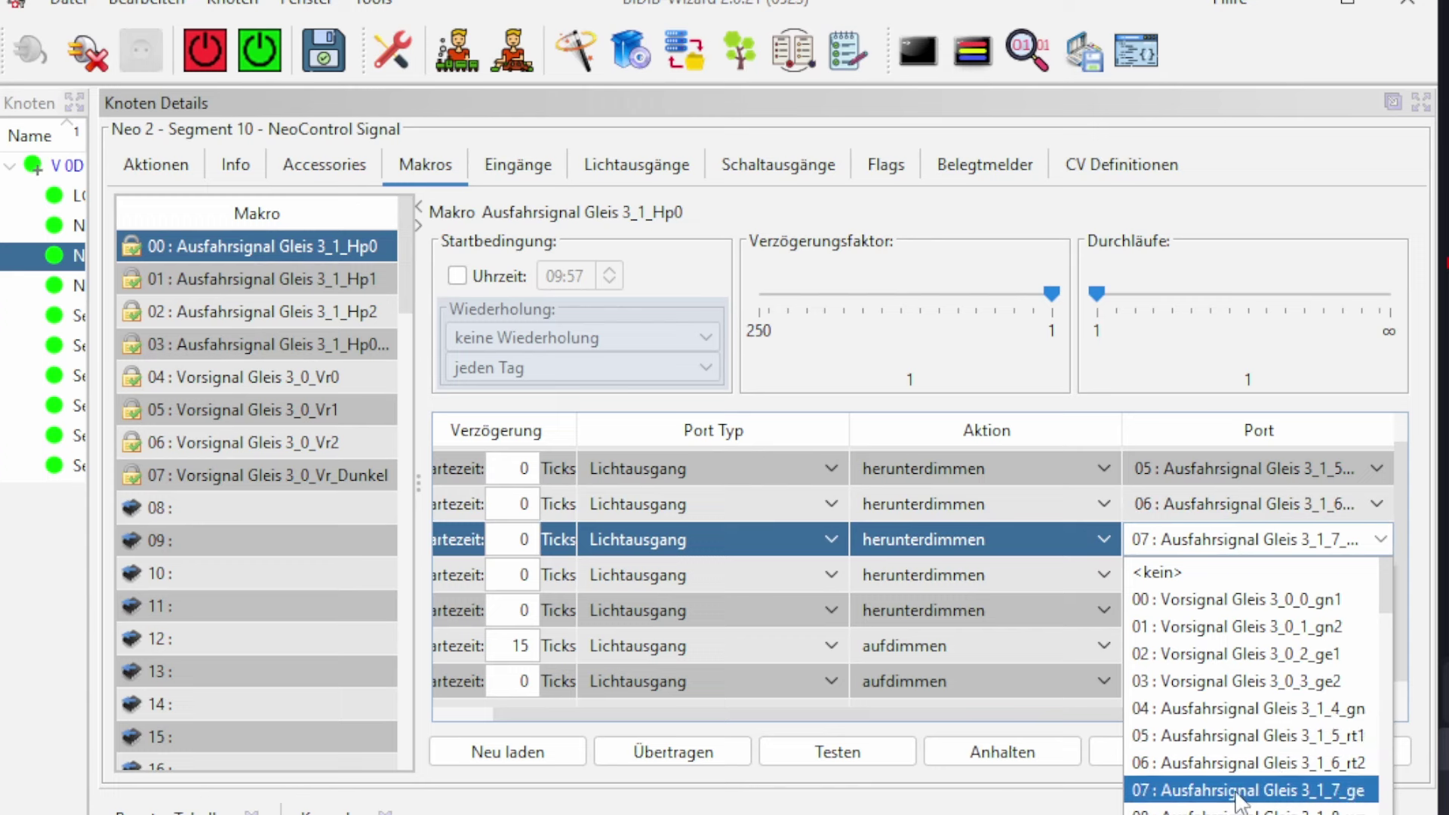
double_click(985, 575)
left_click(1307, 572)
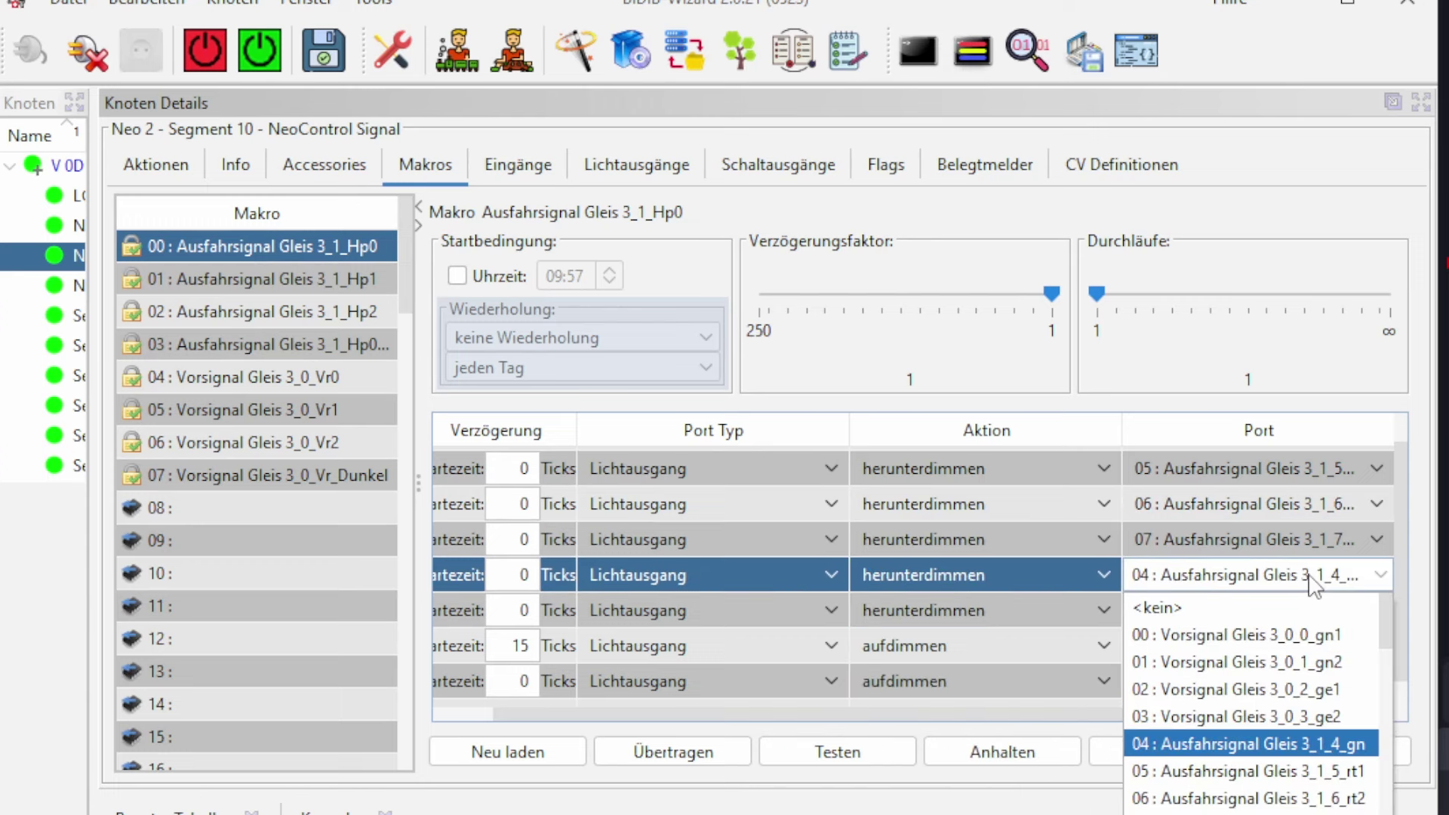
double_click(1013, 599)
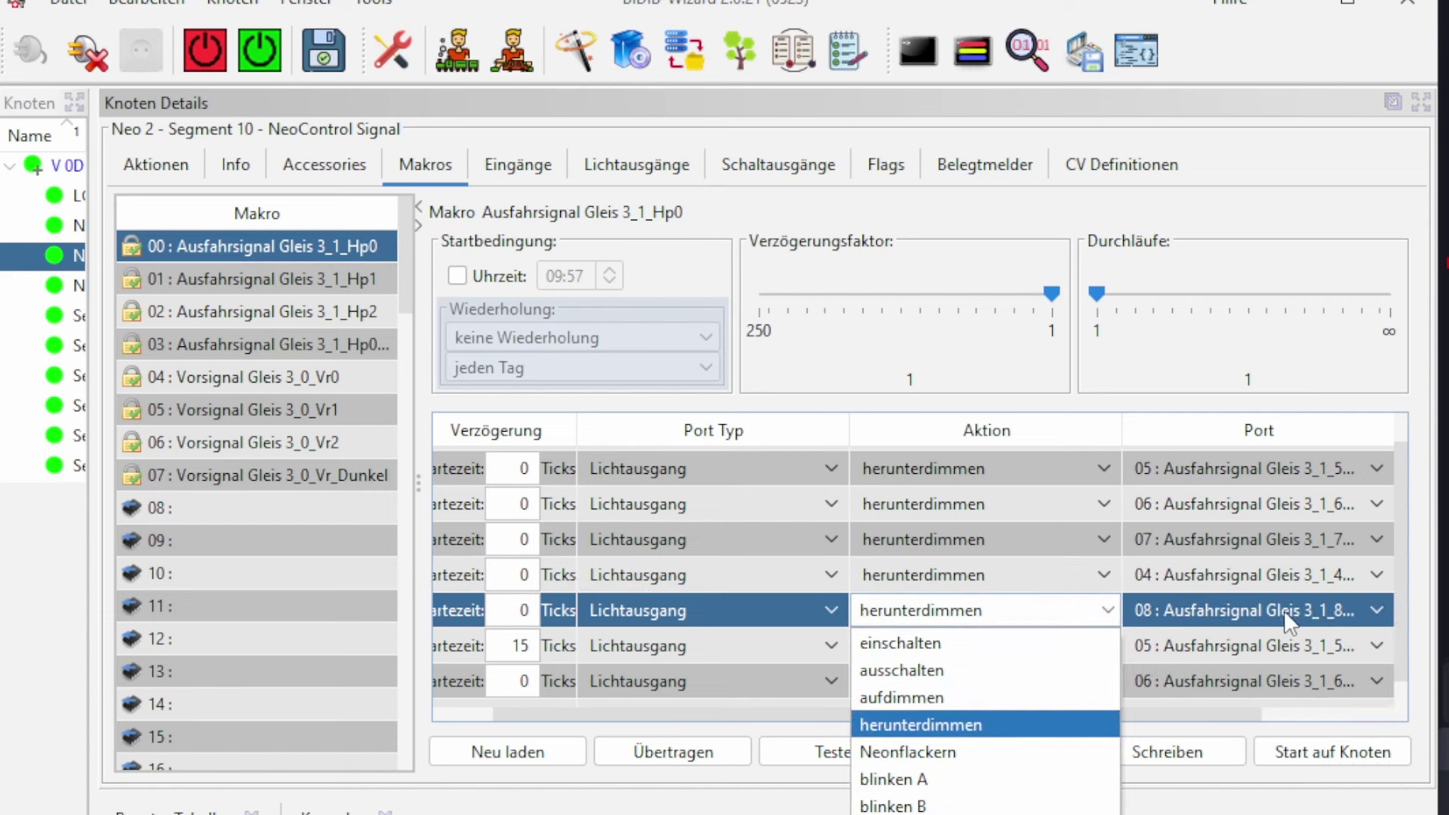
left_click(1283, 610)
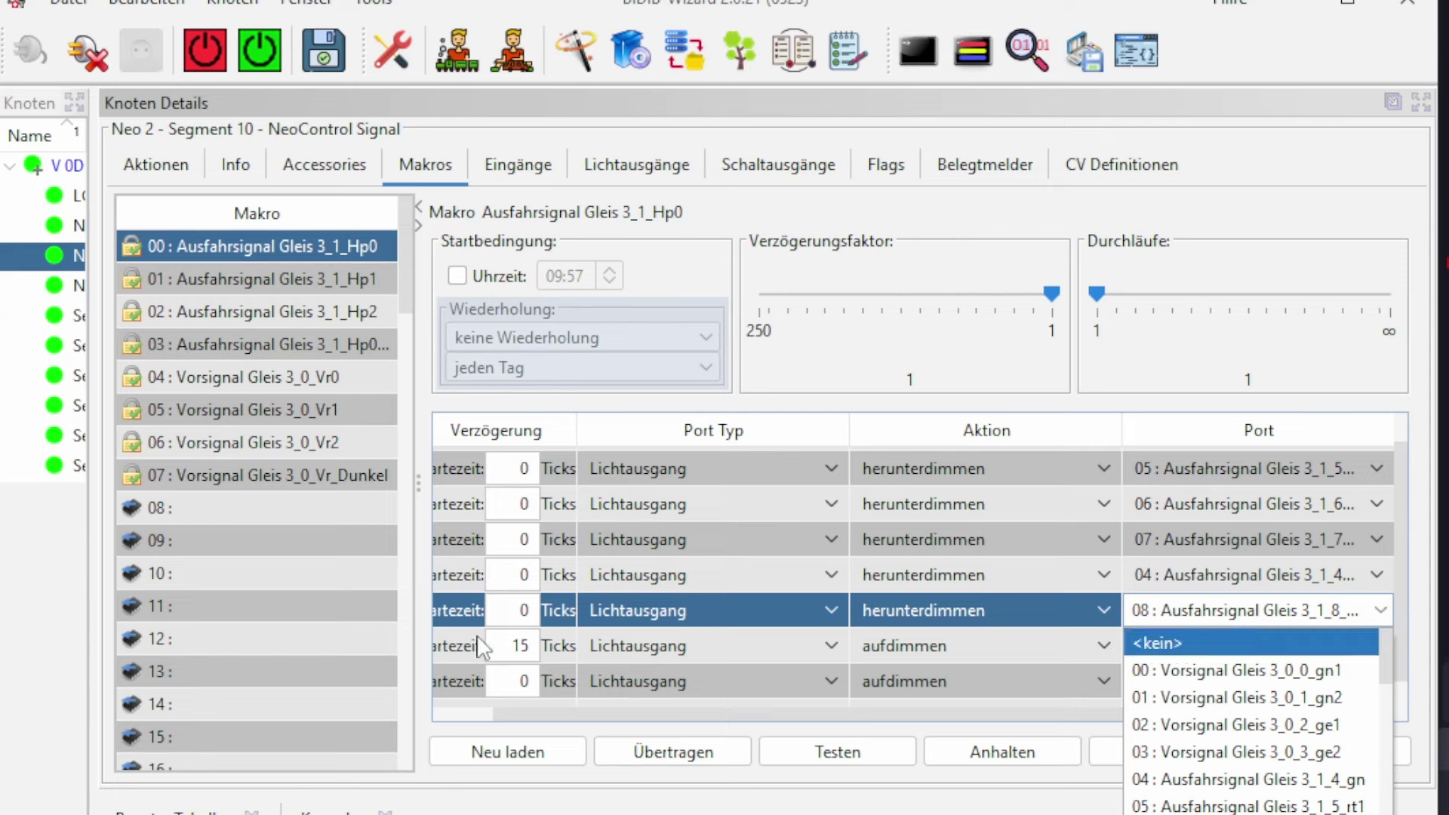
left_click(501, 610)
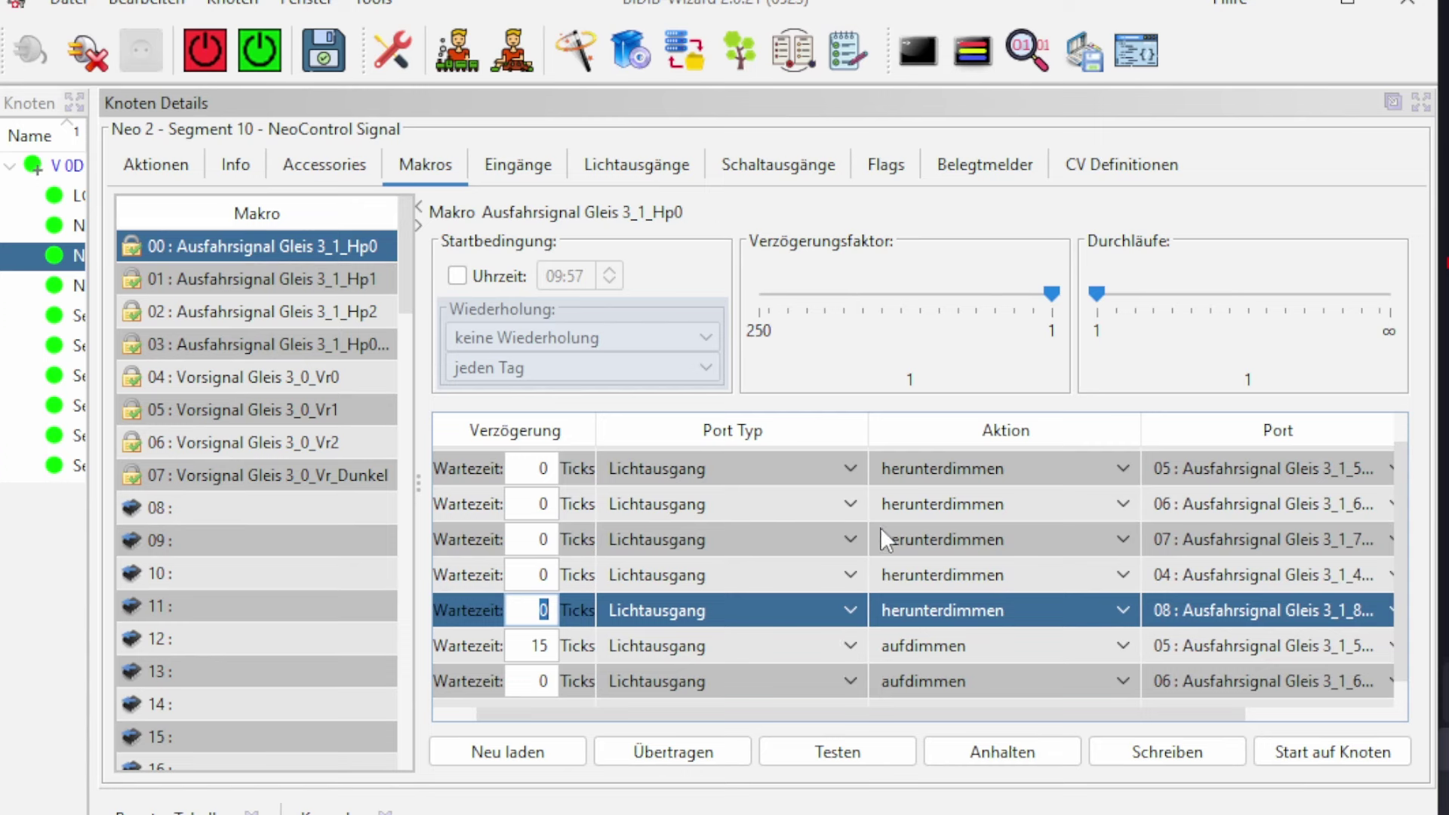
Step: Inspect the ports of the two aufdimmen steps and the macro started by the closing step of Ausfahrsignal Gleis 3_1_Hp0
scroll(881, 530, "down", 1)
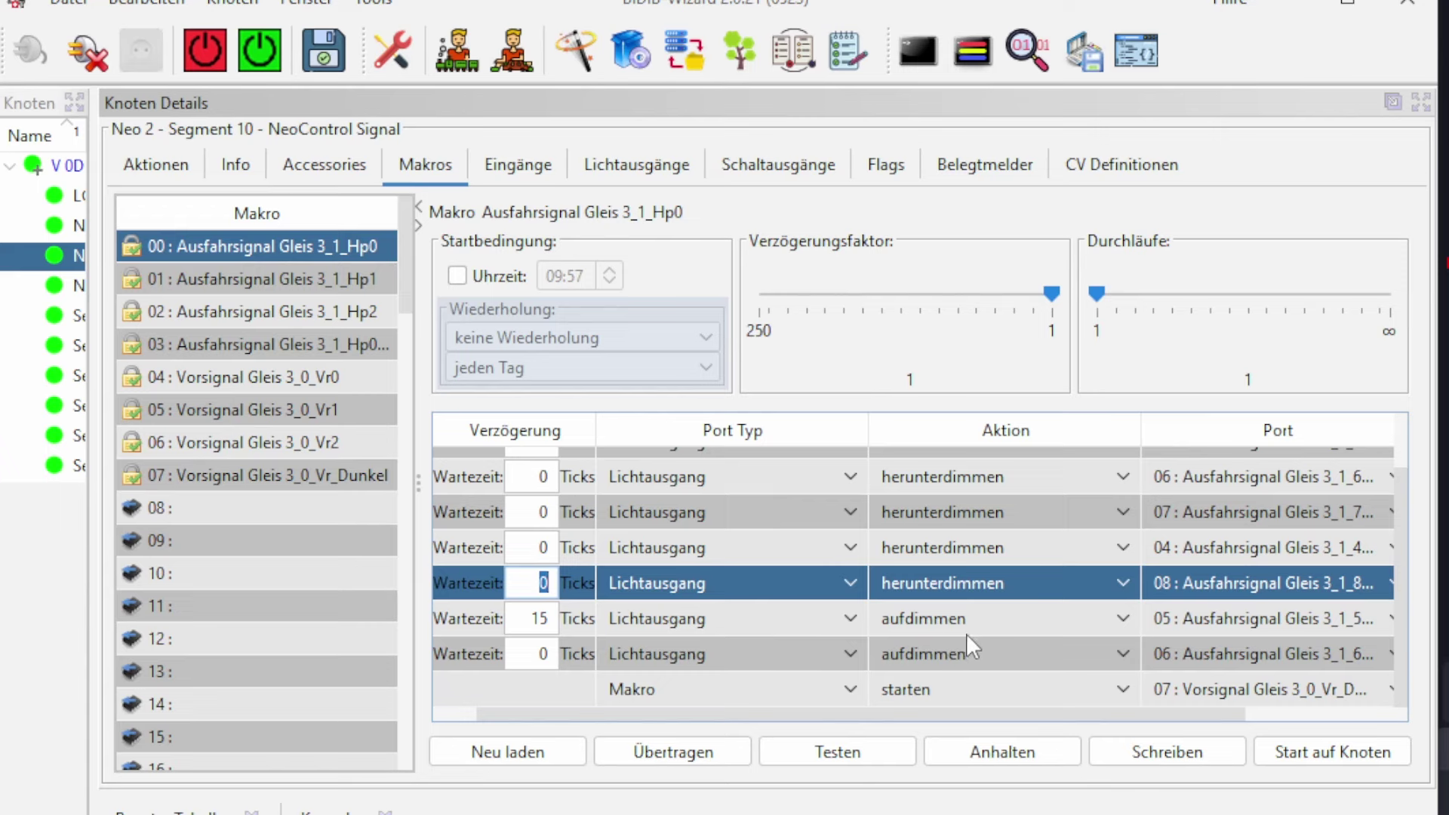
left_click(1284, 615)
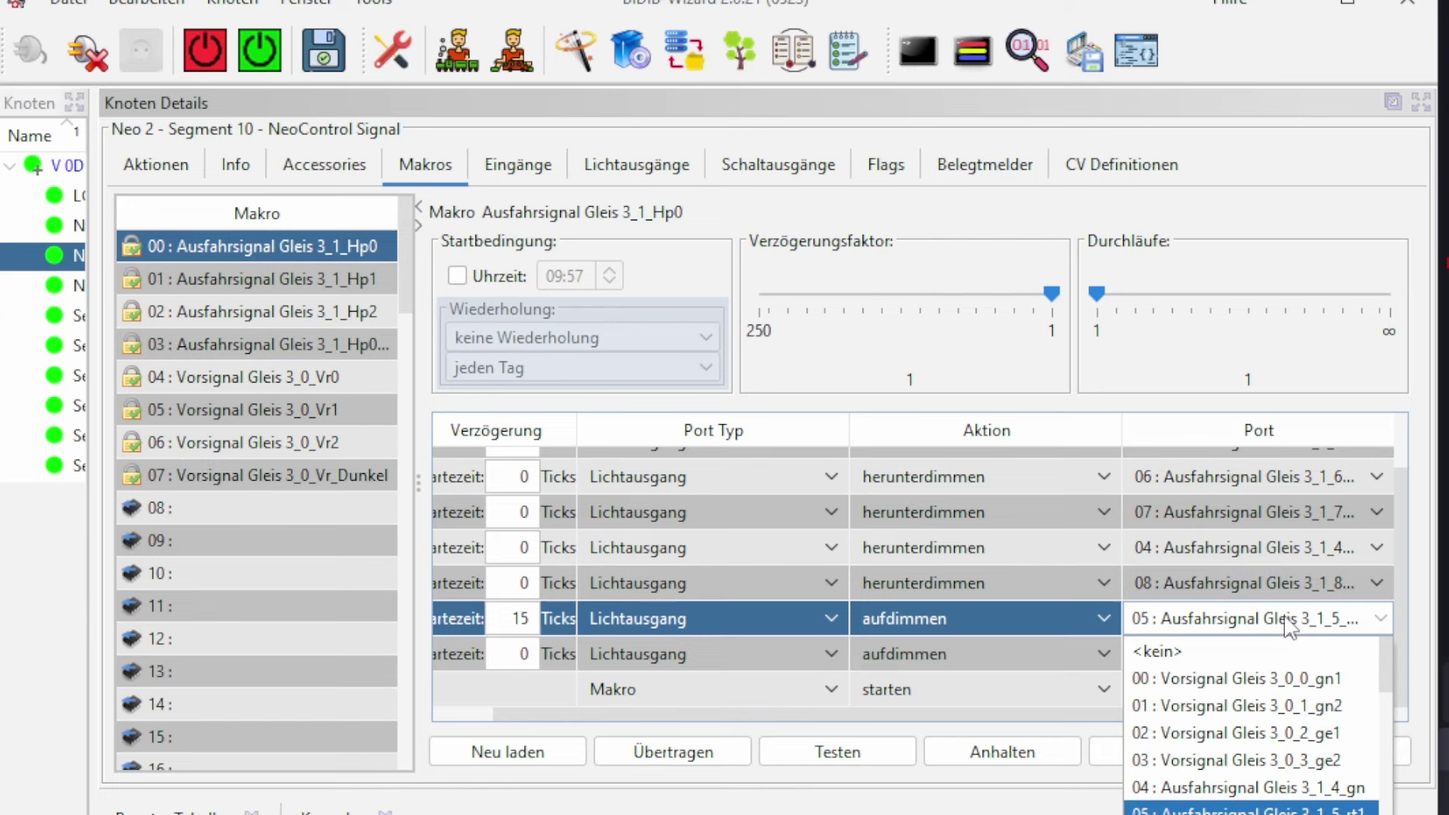
left_click(1290, 626)
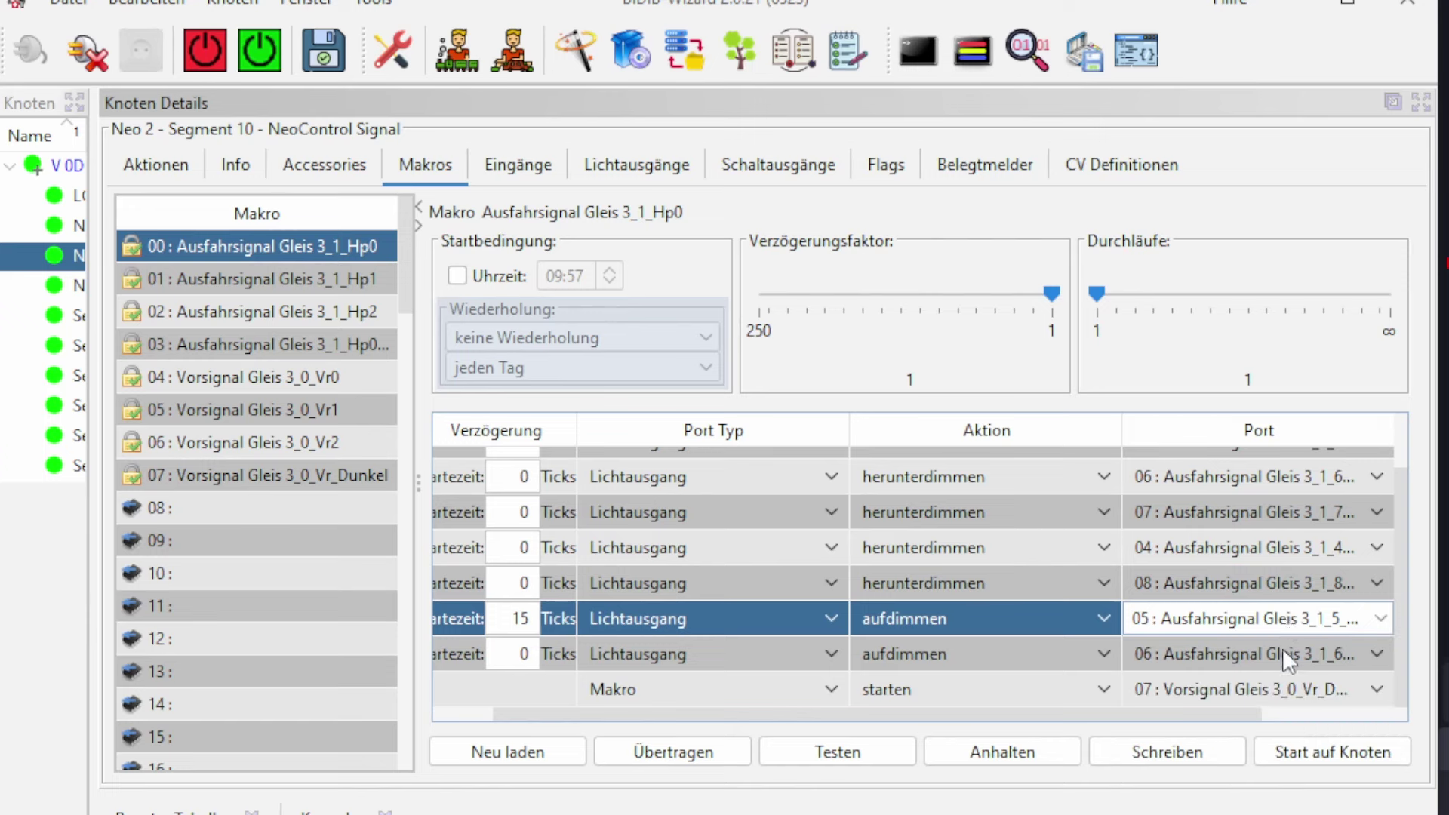
left_click(1283, 653)
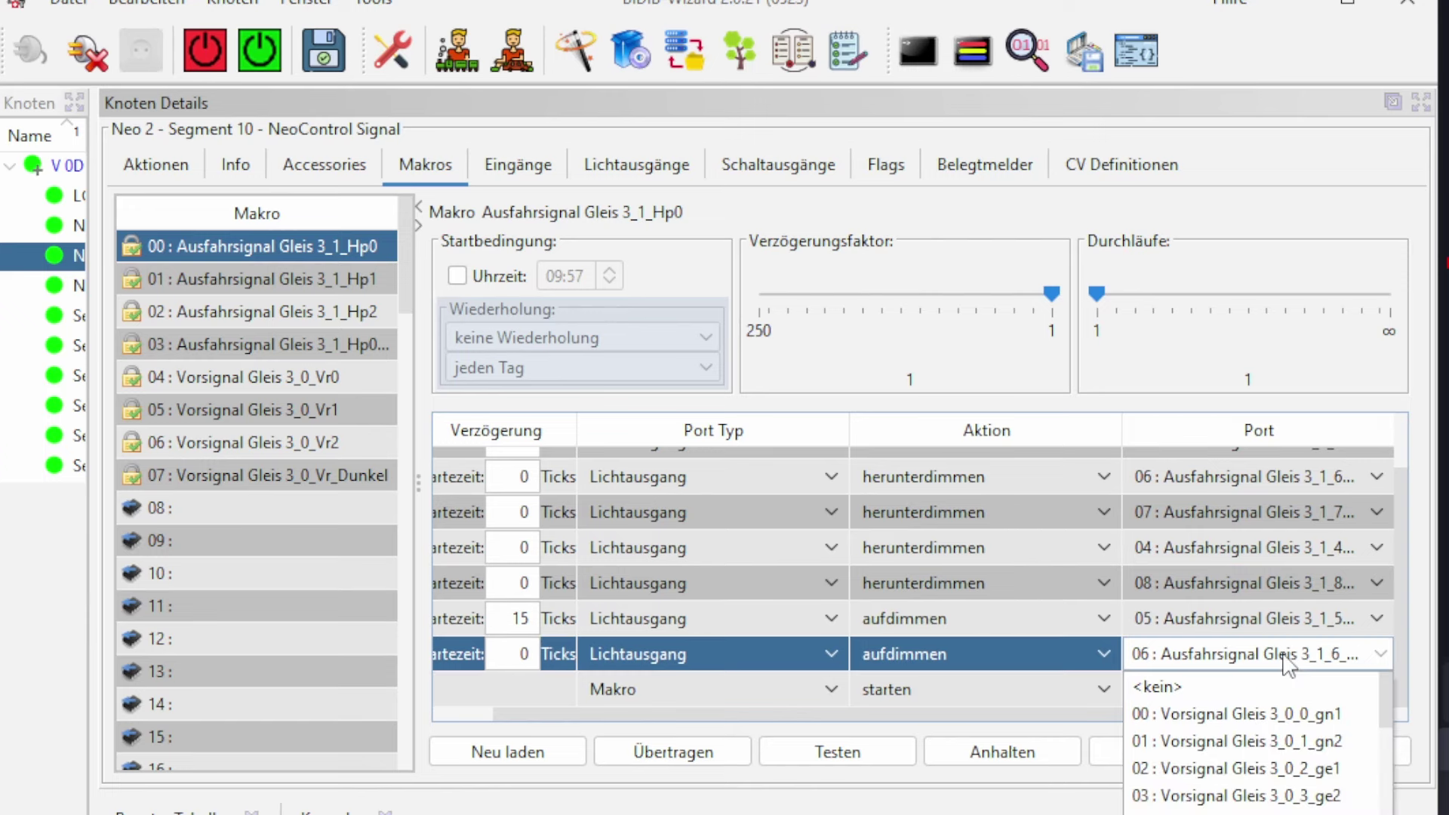
left_click(1285, 656)
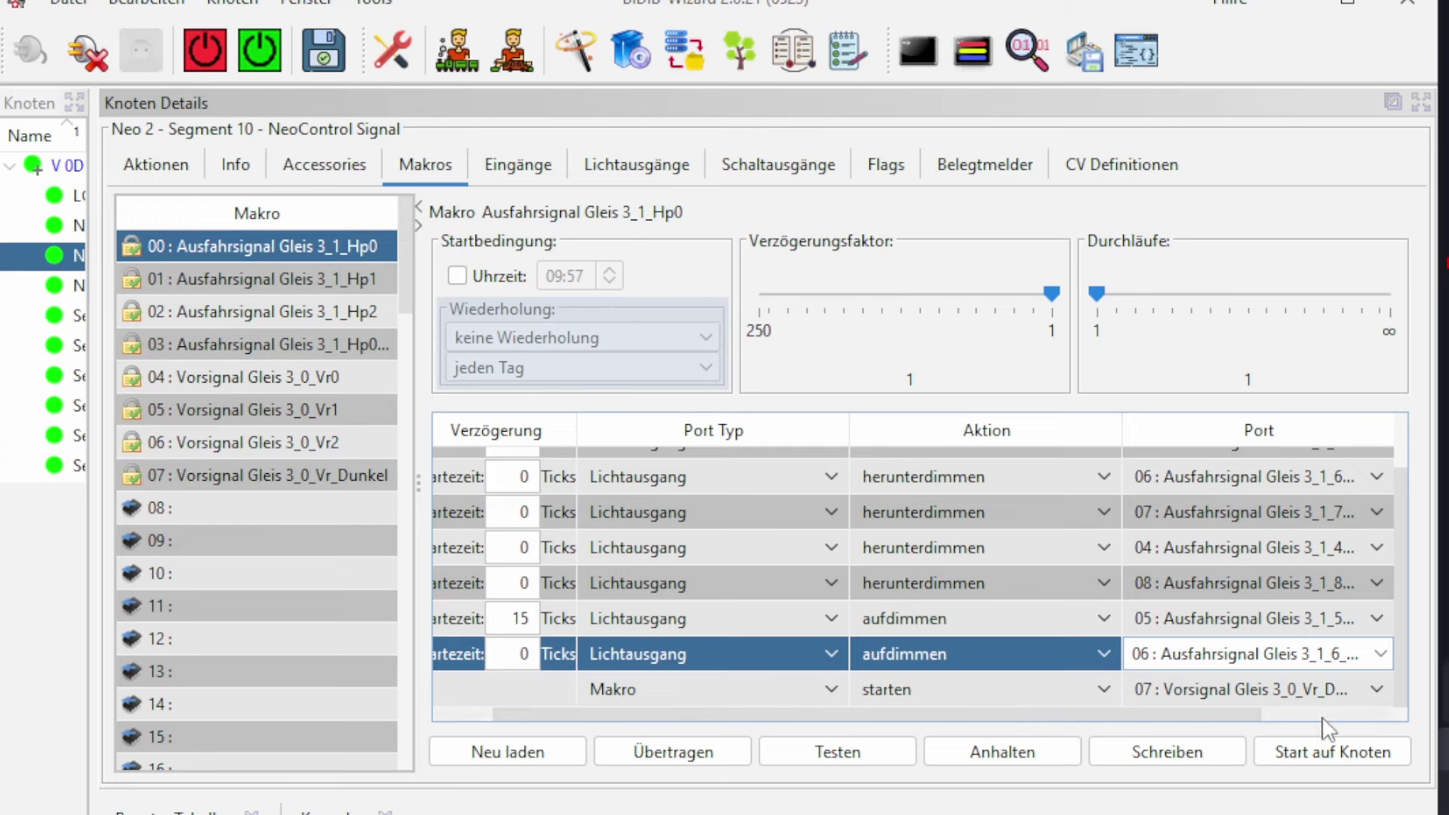
left_click(1256, 702)
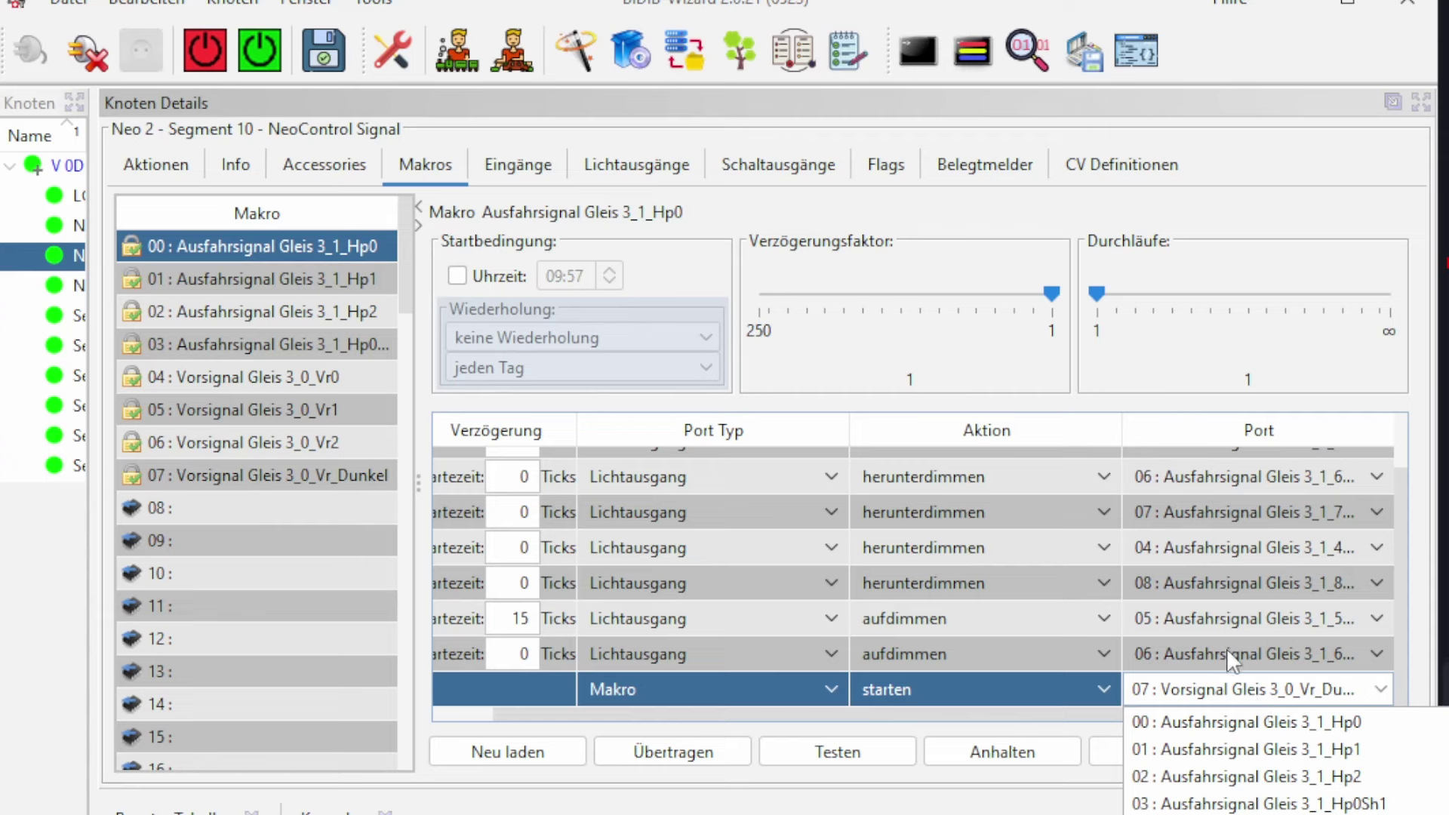
Step: Open macro 01 Ausfahrsignal Gleis 3_1_Hp1 and examine the actions and ports of its steps
left_click(243, 272)
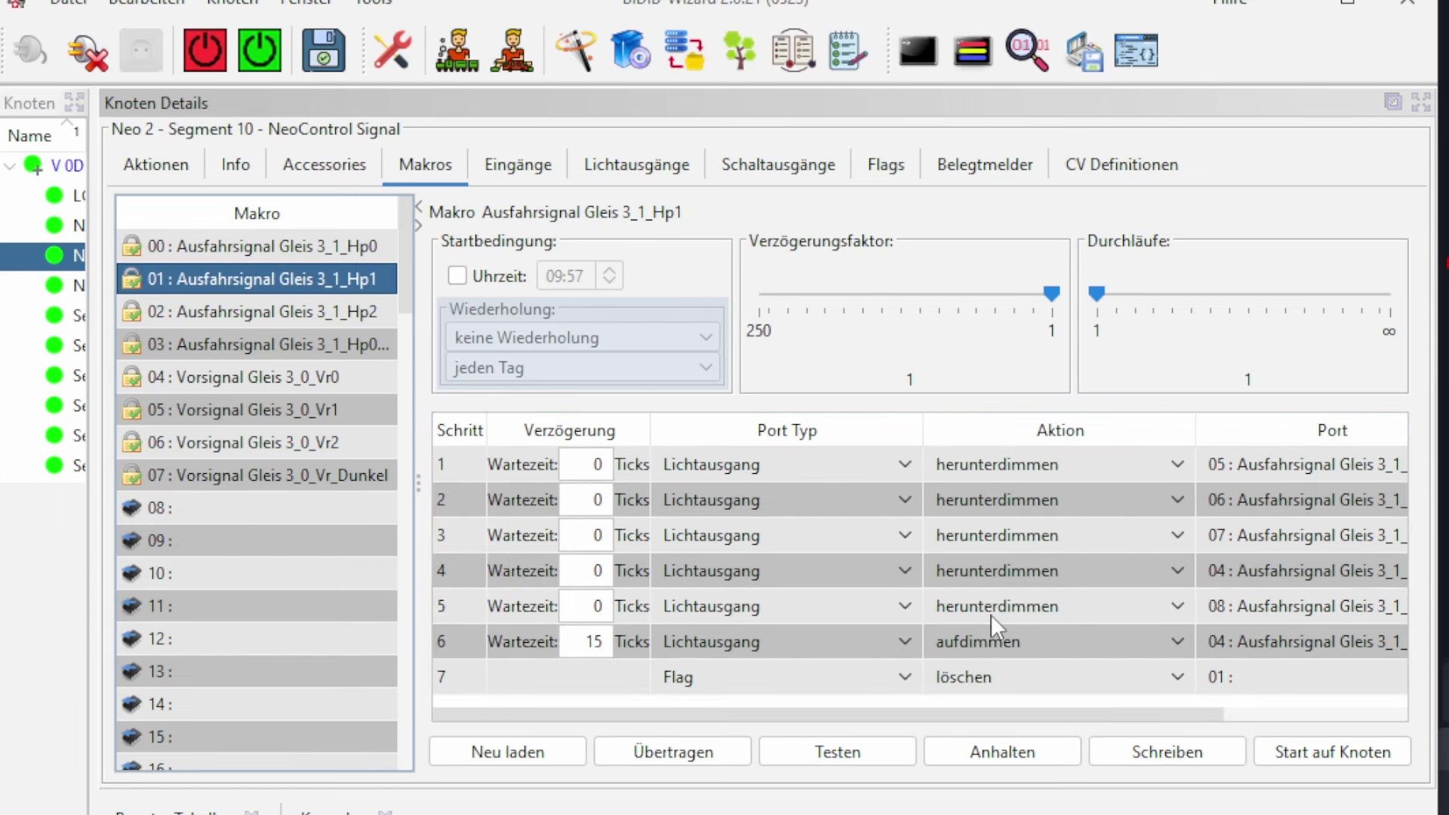
scroll(900, 608, "right", 3)
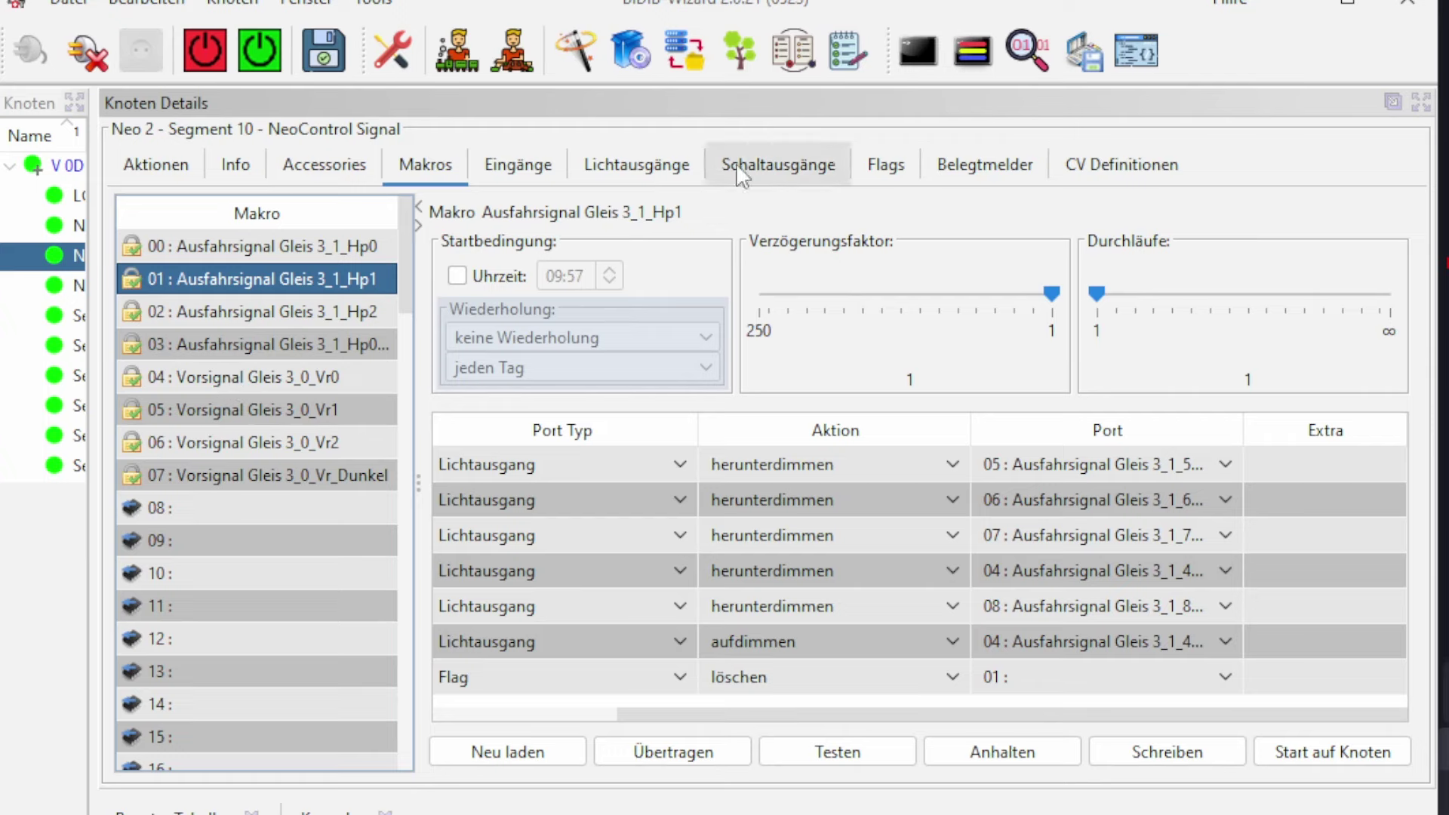
Step: Show the node's Lichtausgänge and widen the name column until the full port names fit
left_click(648, 160)
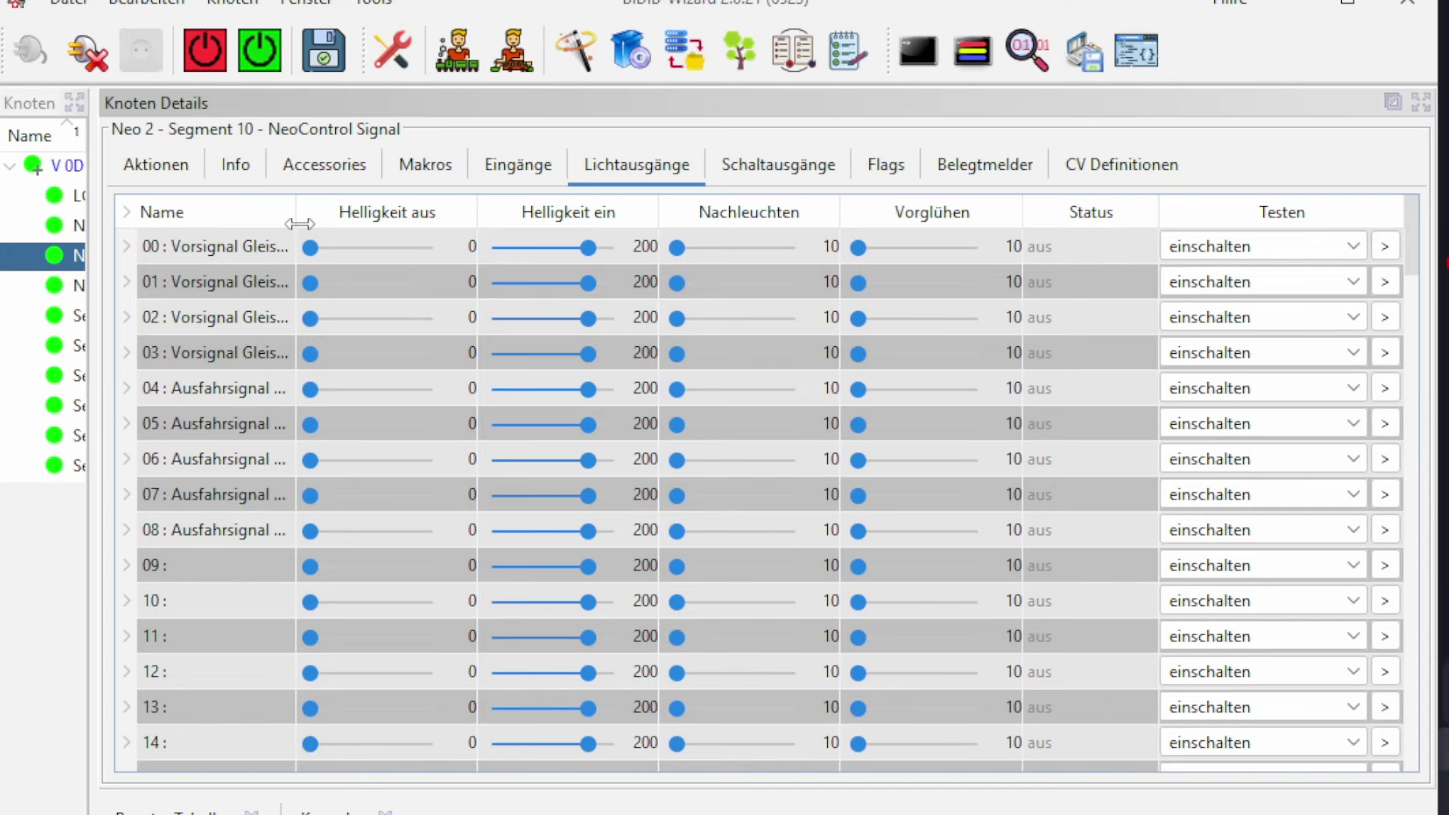
left_click_drag(301, 213, 393, 213)
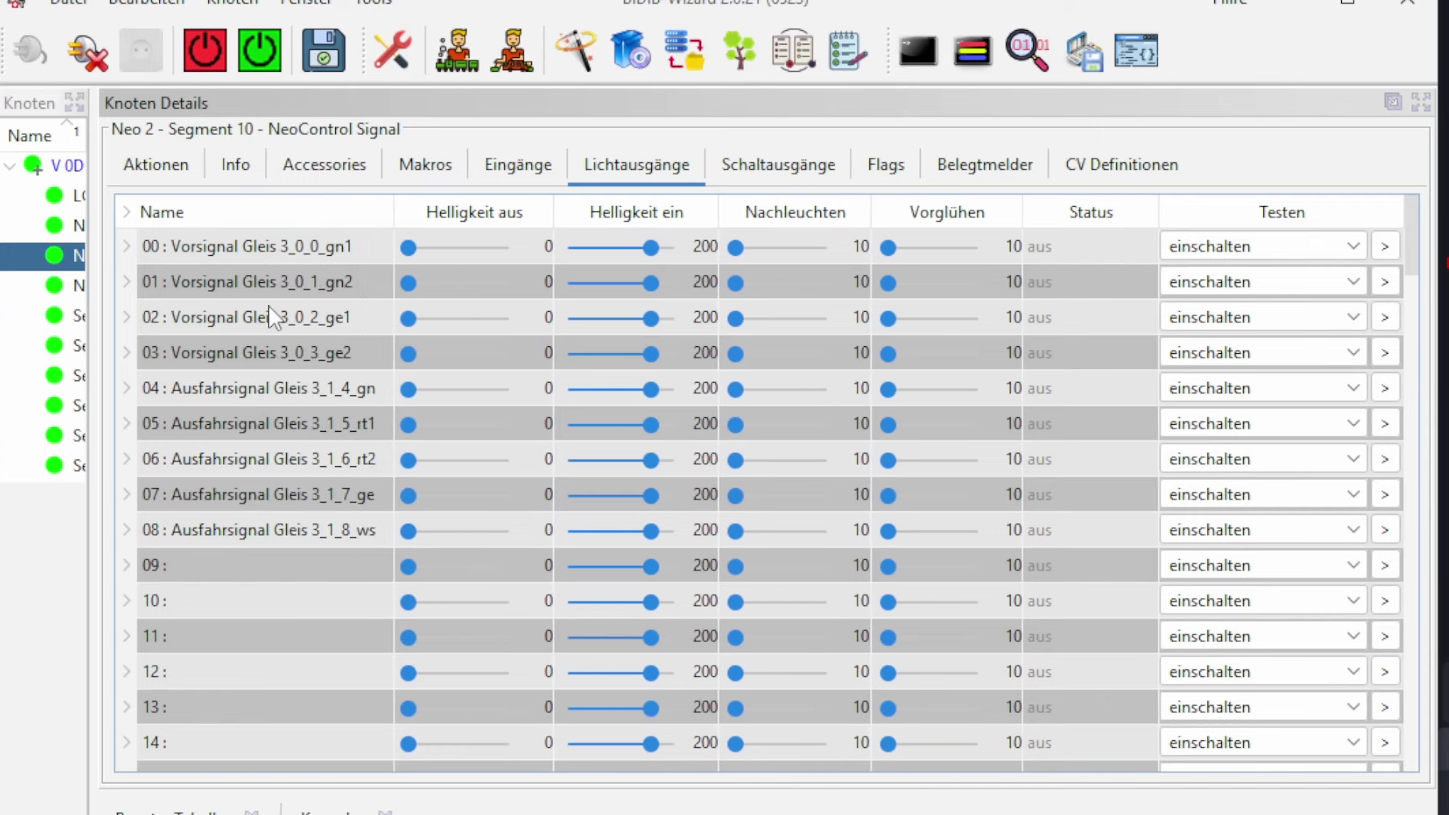
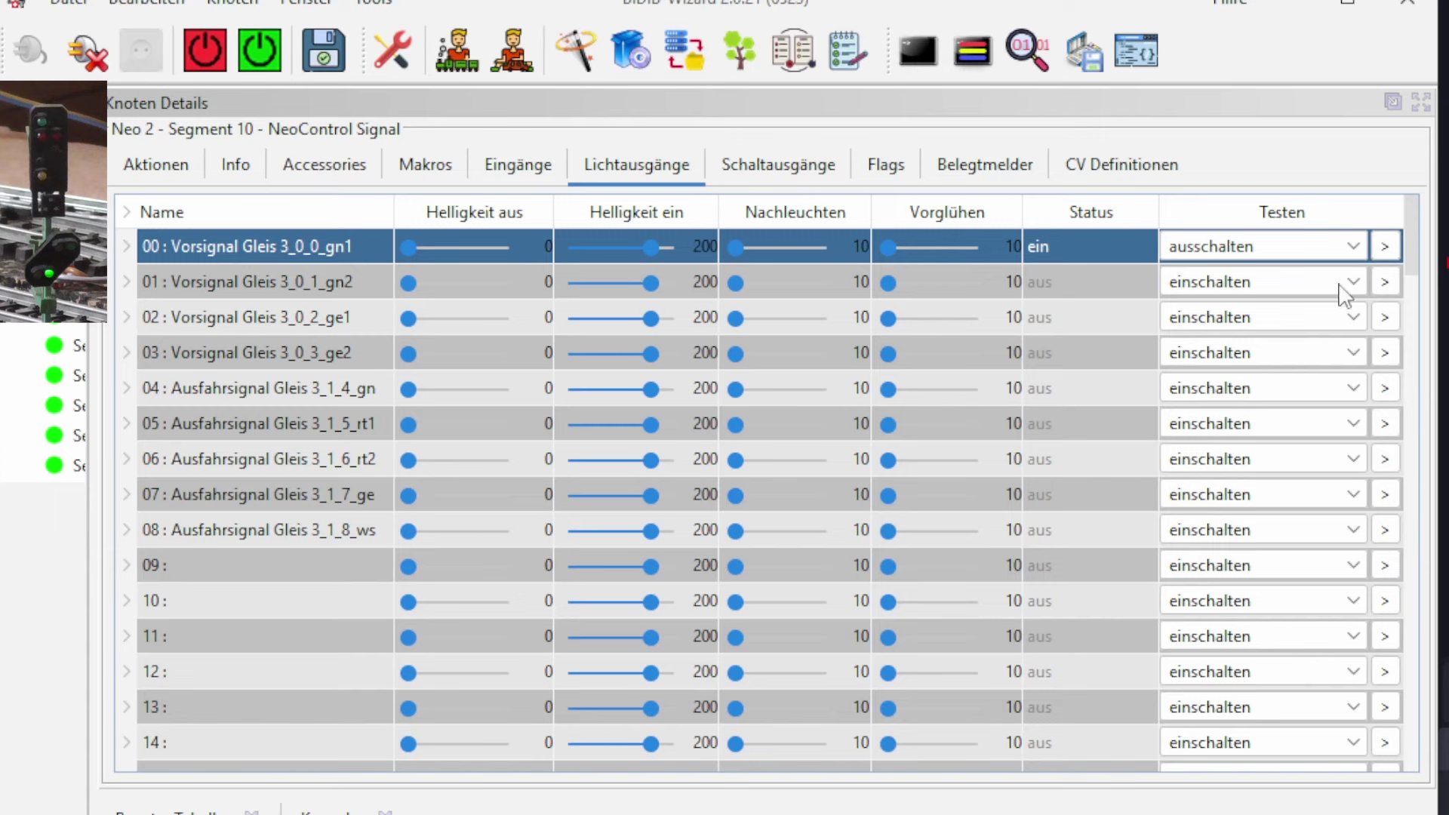
Step: Switch on the Vorsignal Gleis 3 light outputs 01 gn2, 02 ge1 and 03 ge2 to test their lamps
left_click(1384, 284)
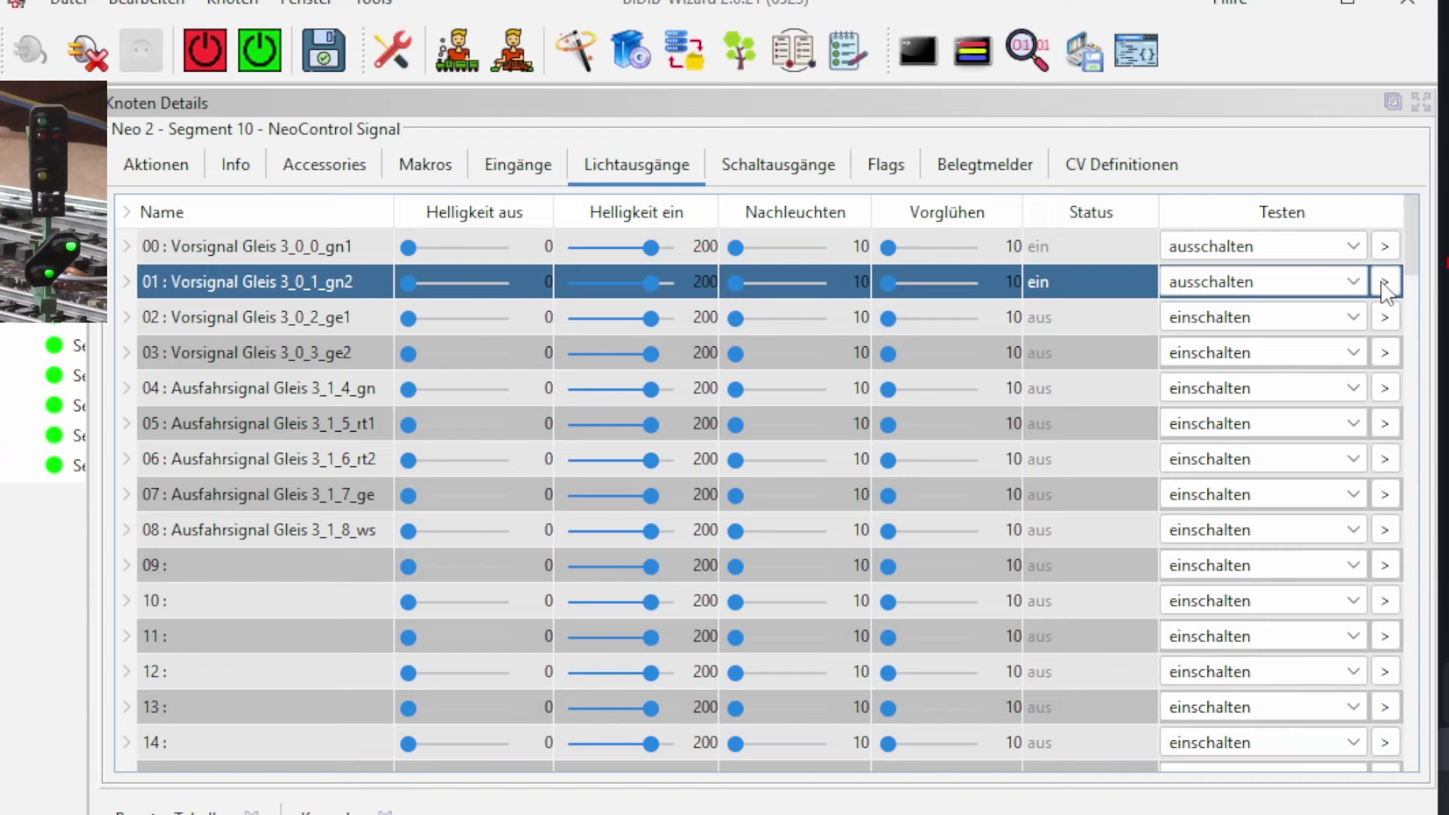
left_click(1385, 318)
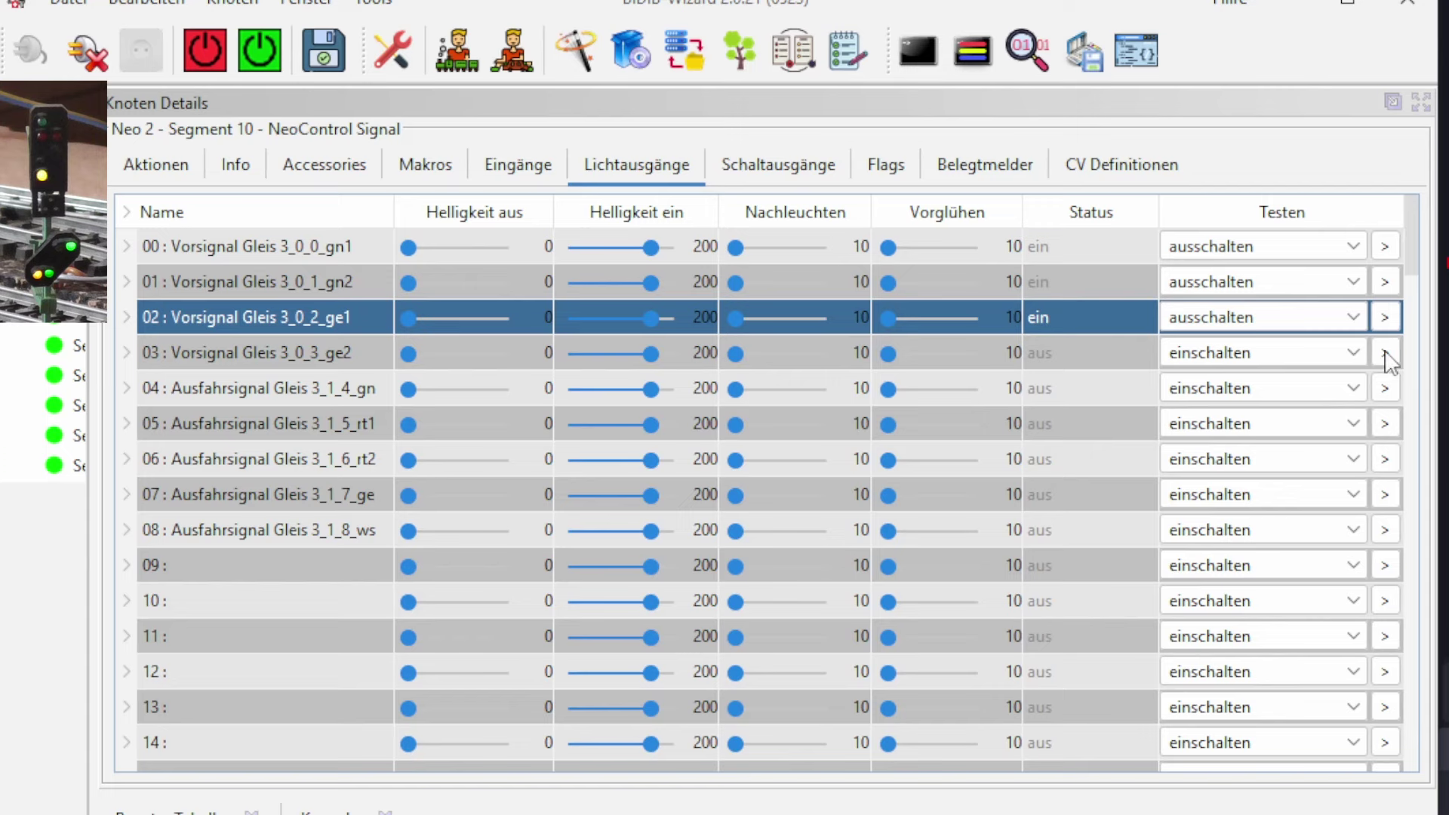
left_click(1385, 354)
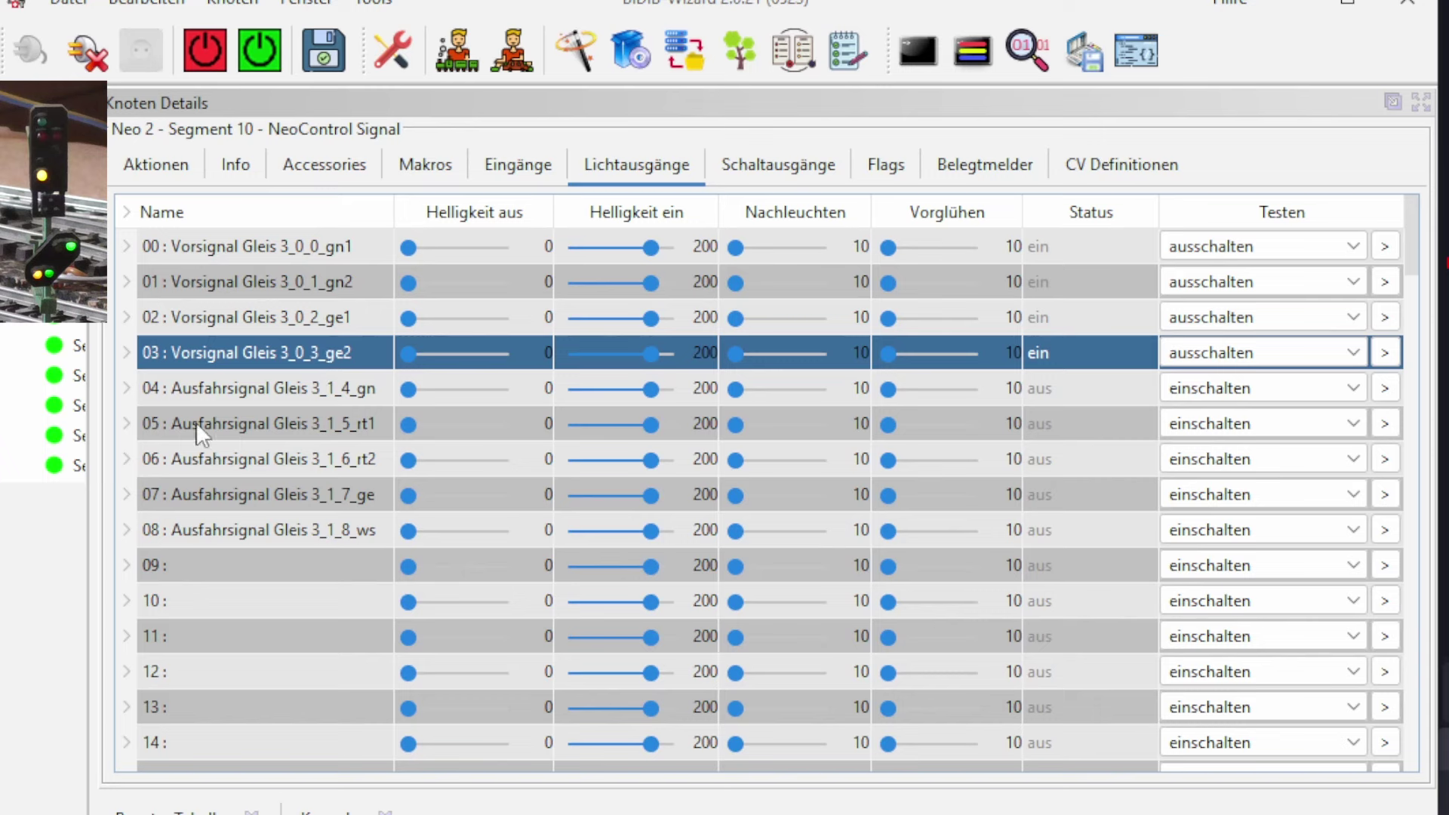
Step: Cut the name Vorsignal Gleis 3_0_3_ge2 from light output 03 and park it in the name of unused output 09
left_click(127, 353)
key("ctrl+c")
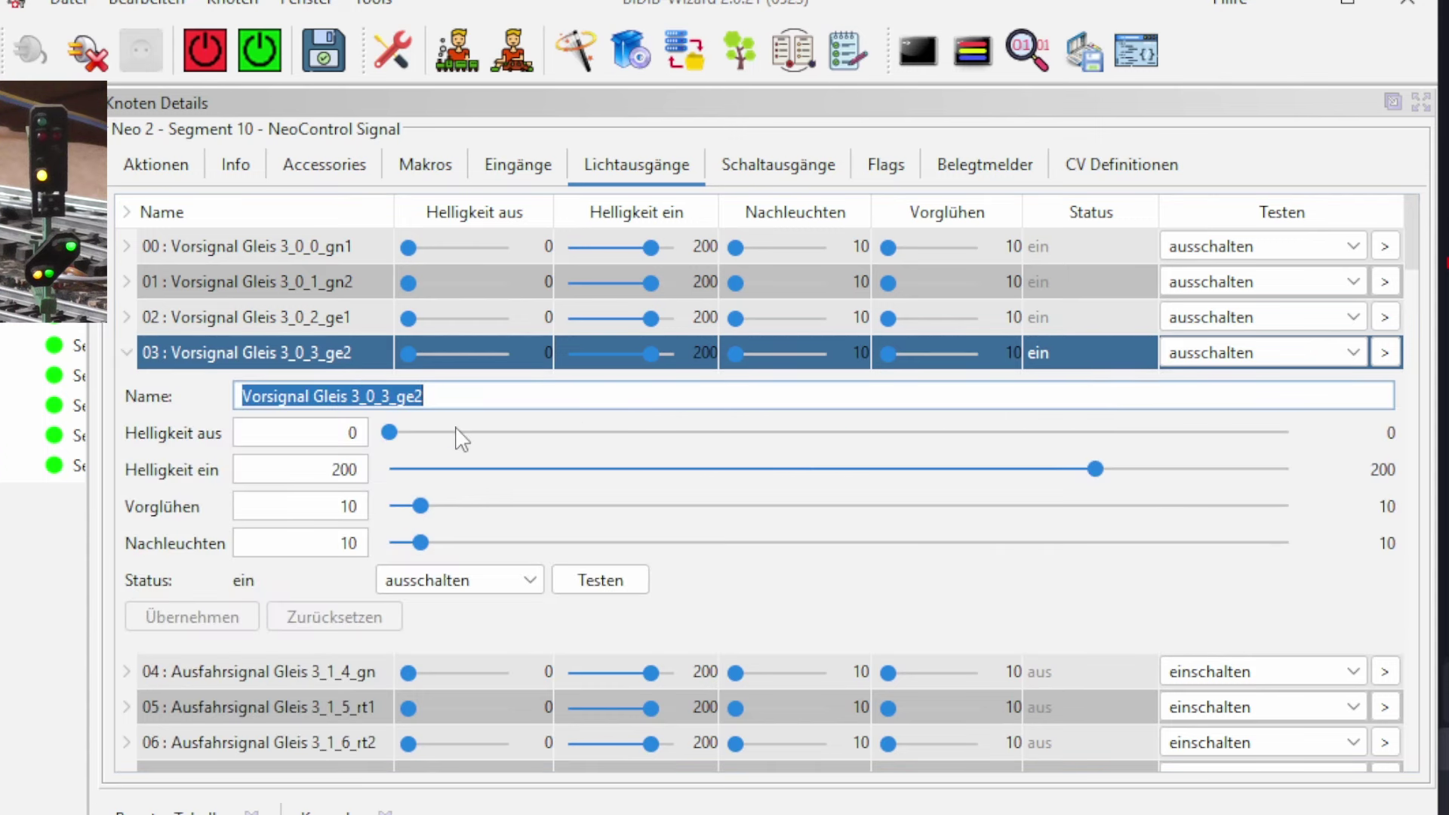
key("BackSpace")
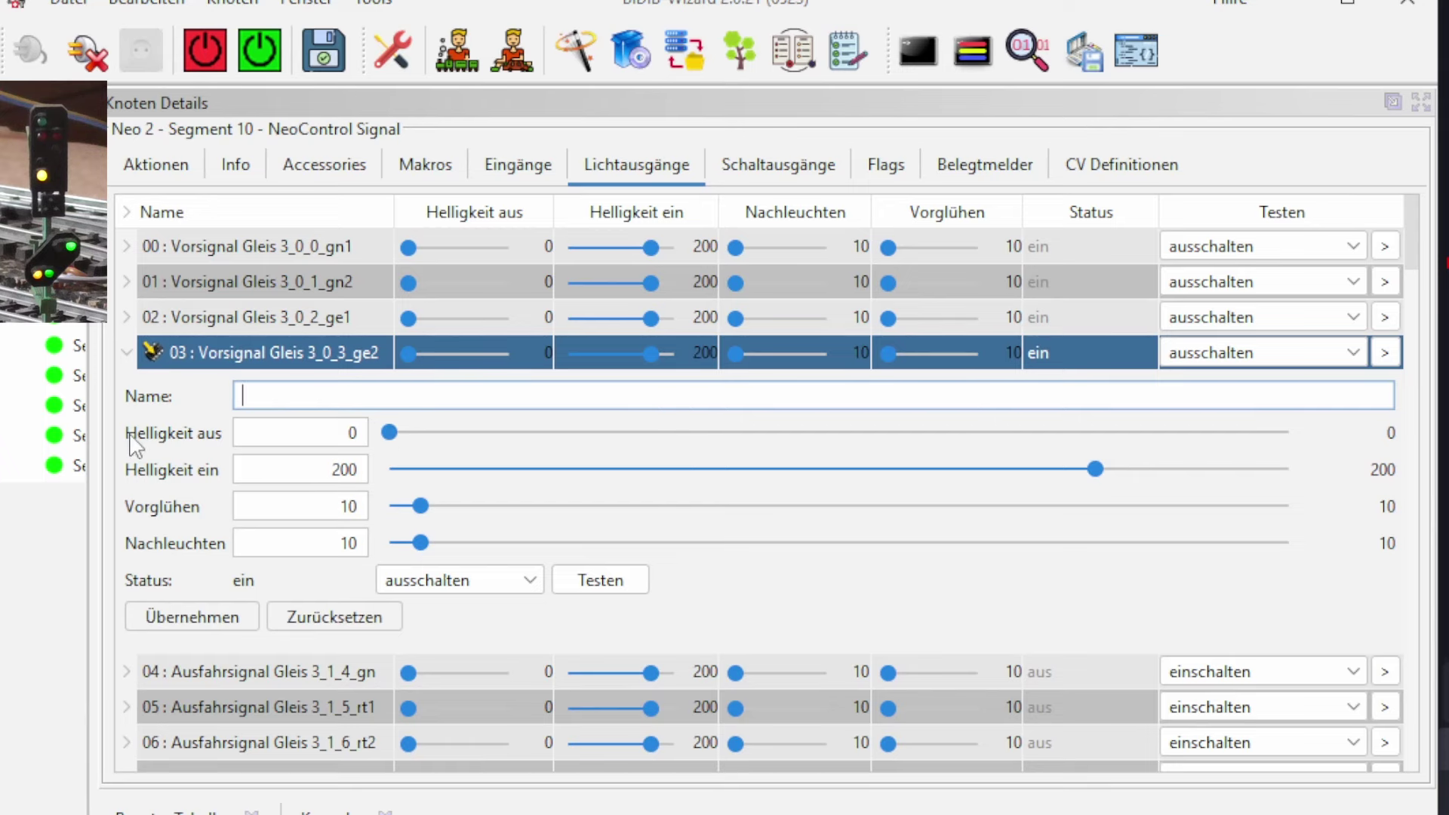
scroll(219, 476, "down", 3)
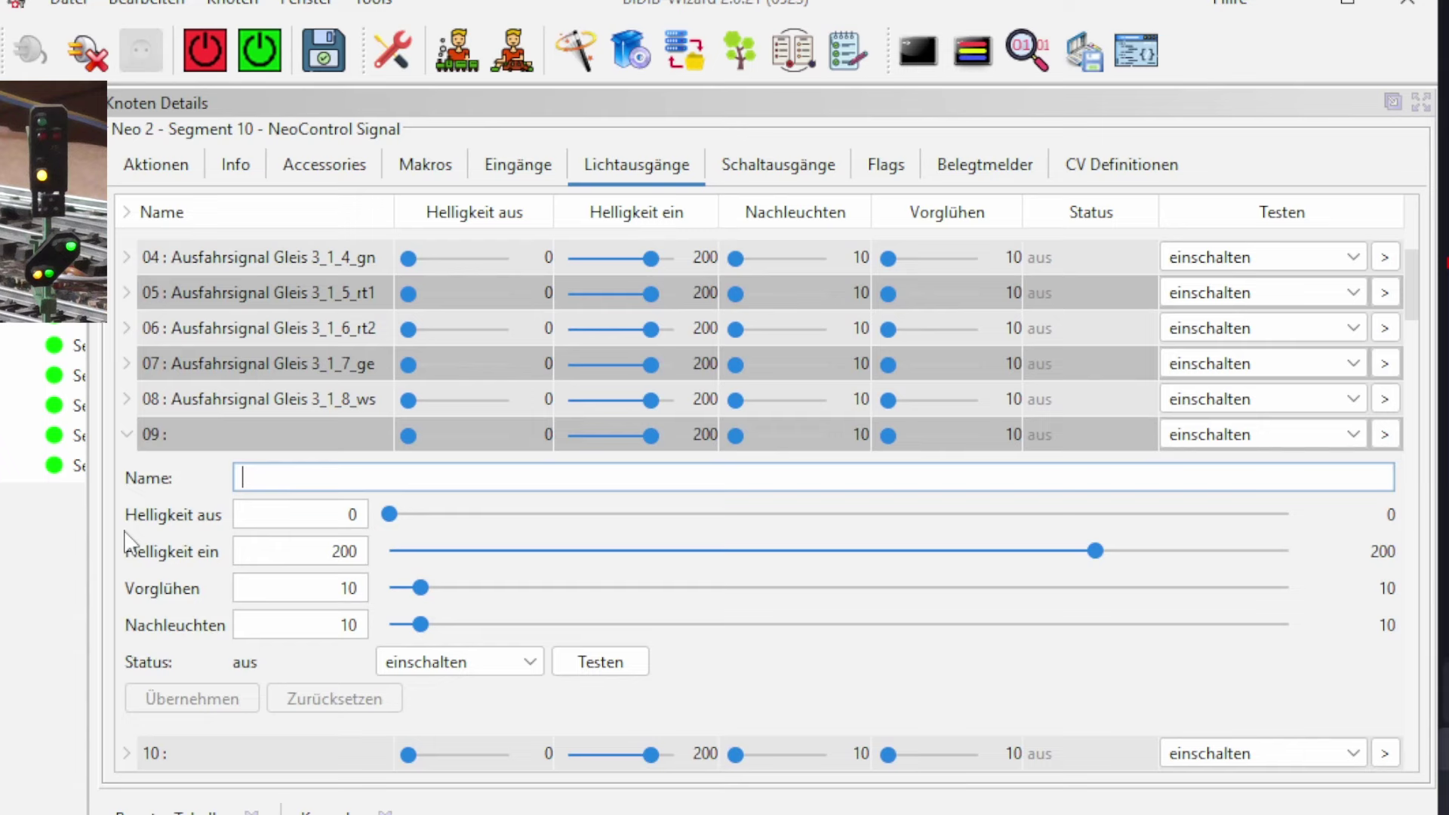
left_click(128, 532)
key("ctrl+v")
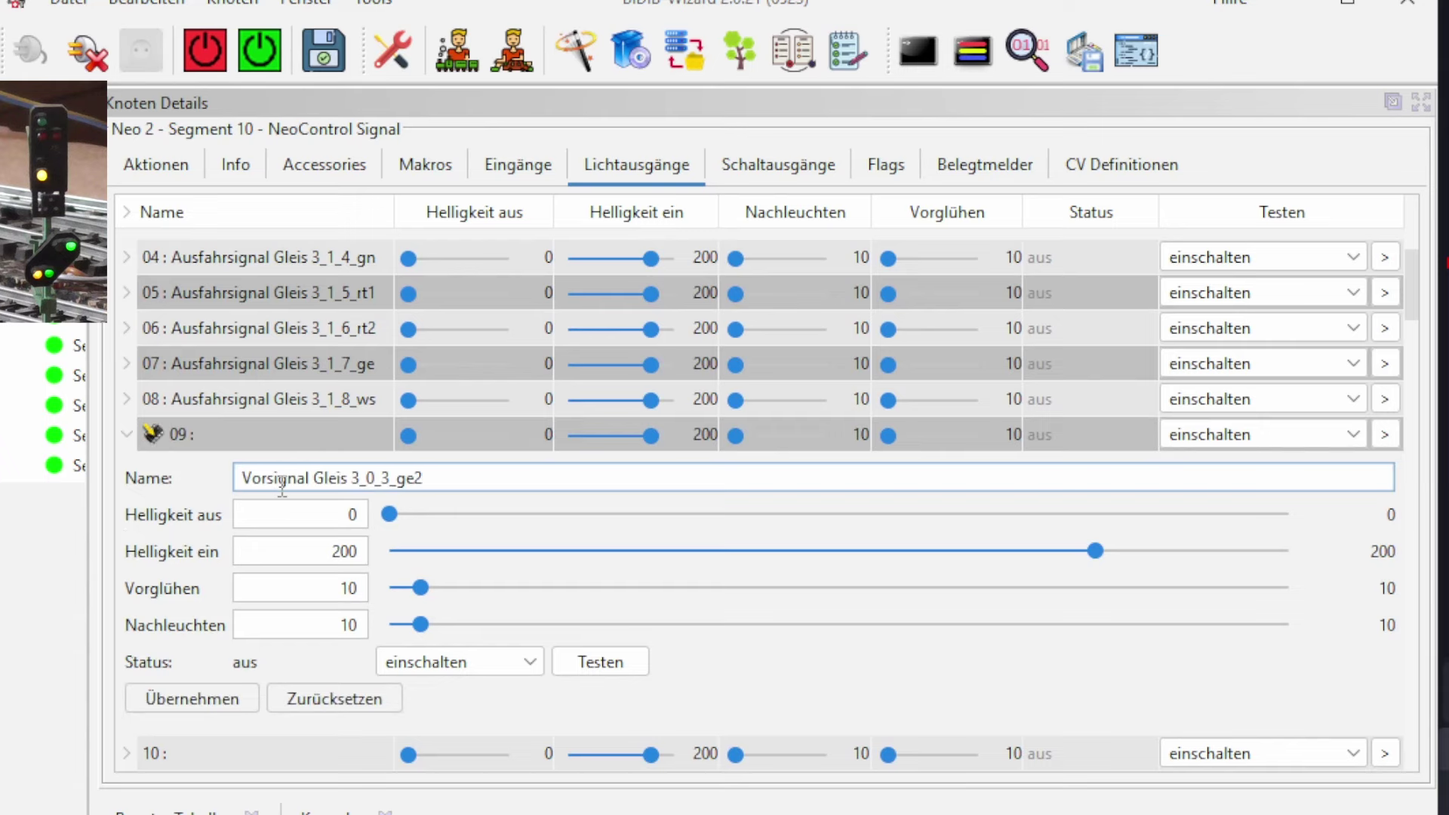
Step: Move the name Ausfahrsignal Gleis 3_1_7_ge from light output 07 to output 03, apply it and collapse output 03
scroll(281, 486, "up", 1)
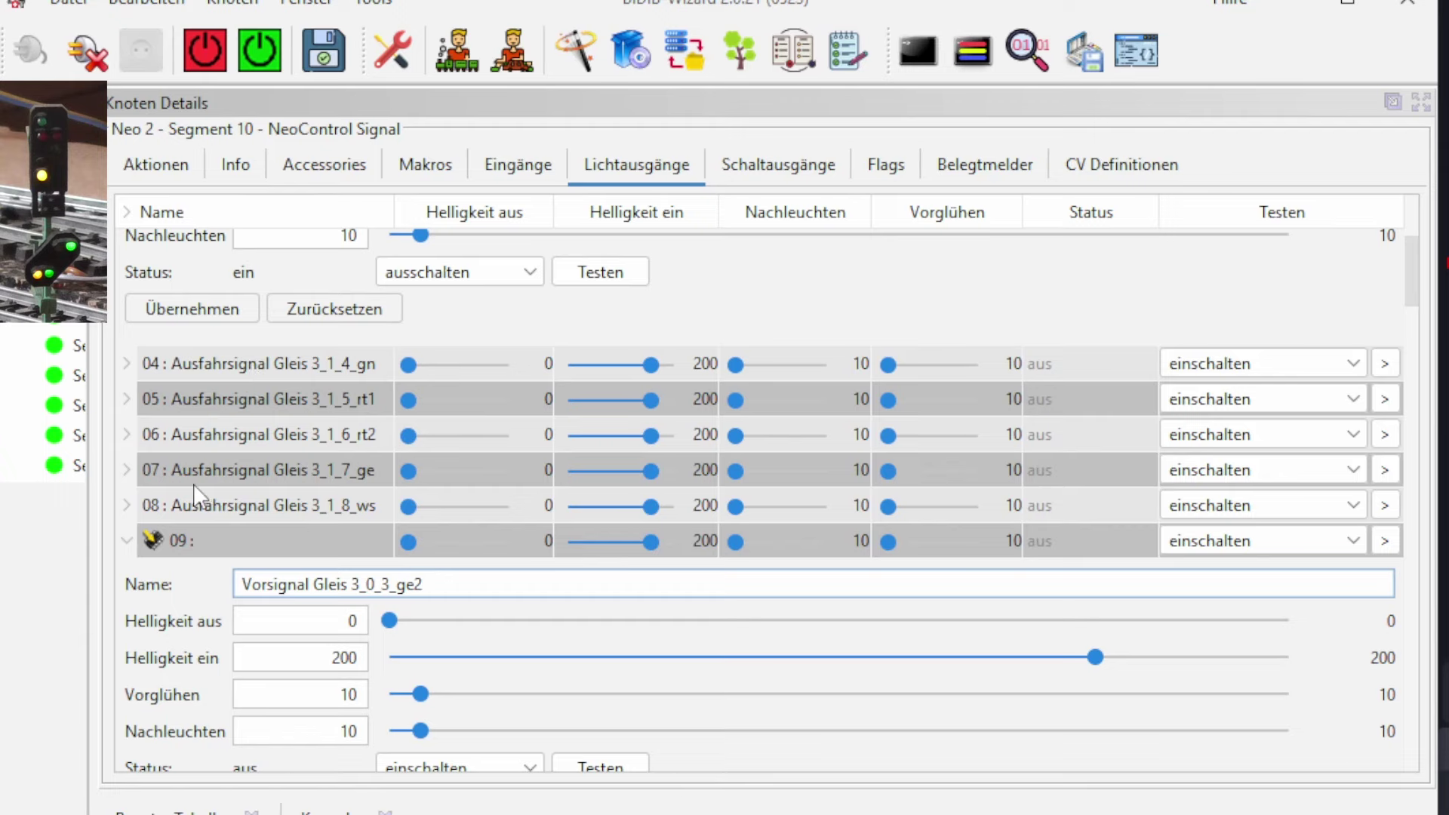
left_click(130, 471)
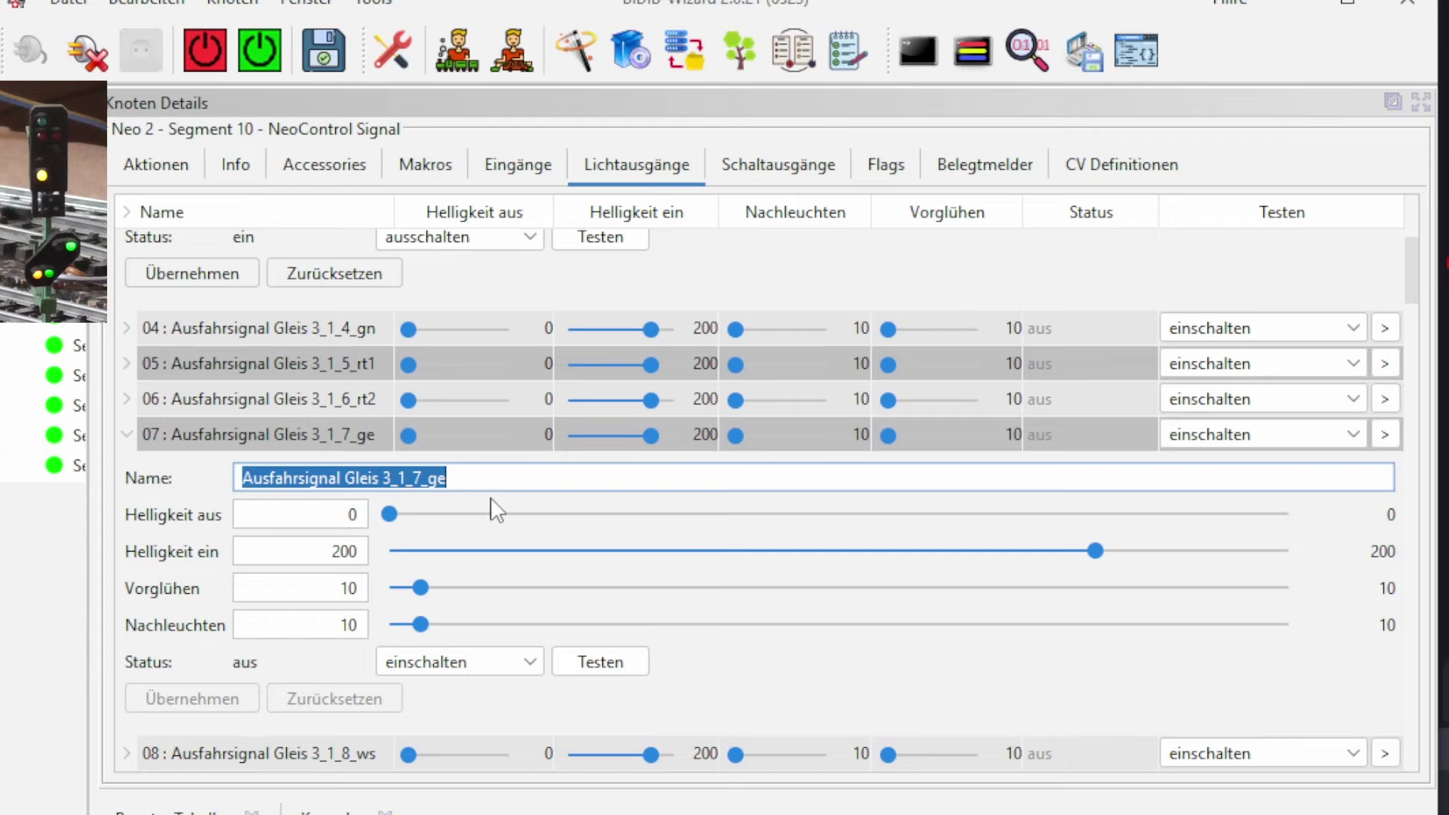
key("BackSpace")
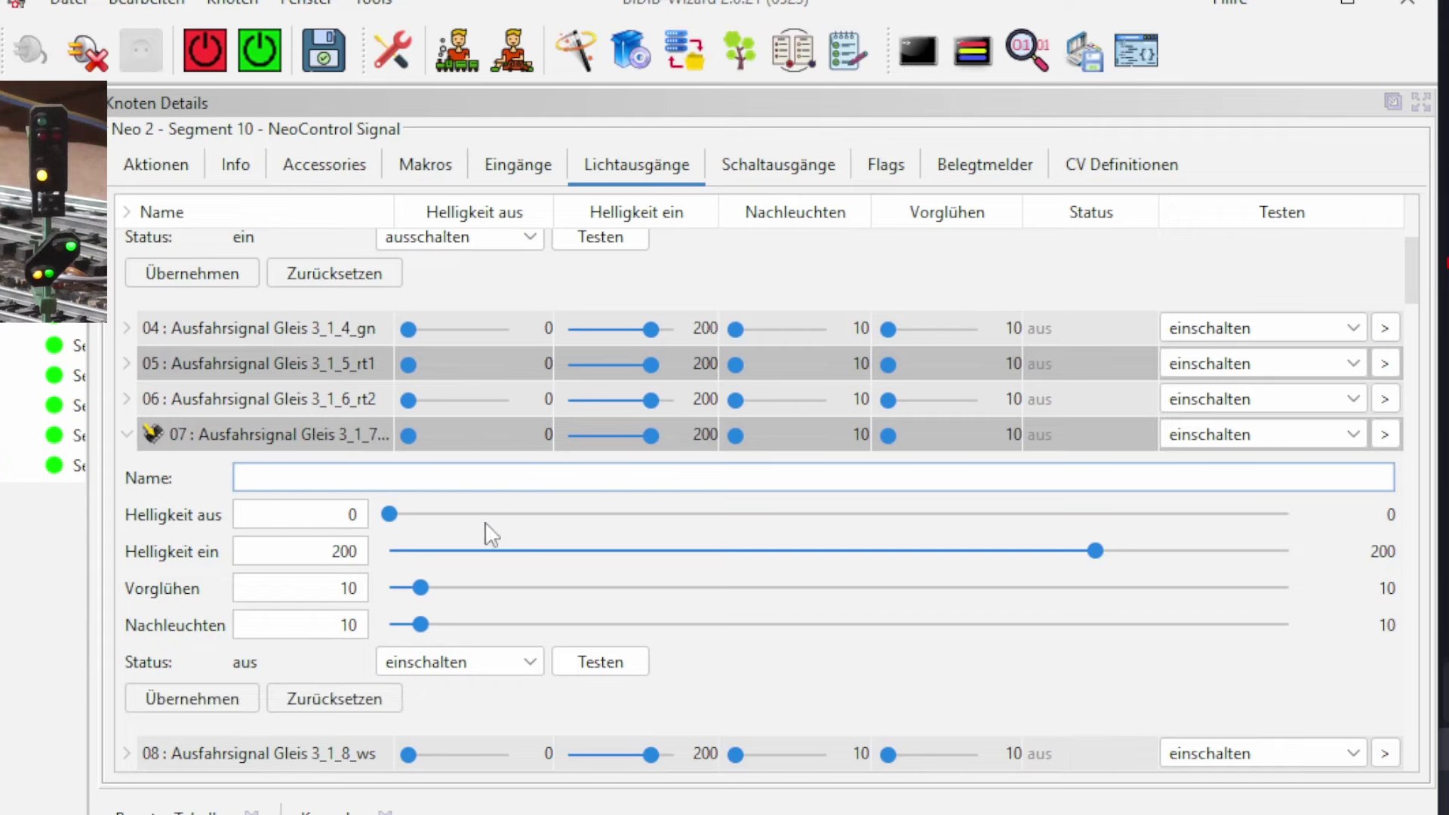
scroll(431, 562, "up", 1)
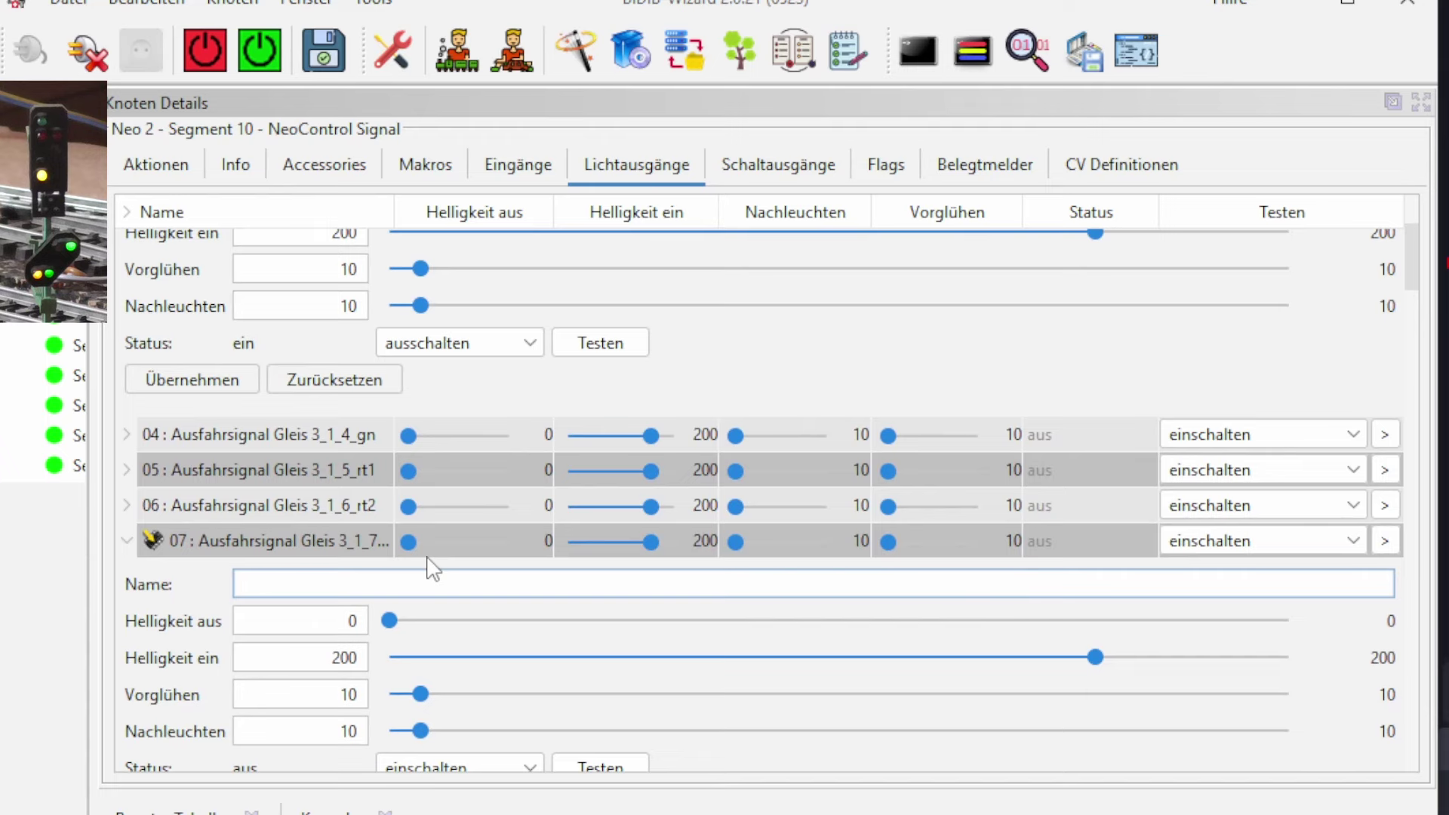
scroll(432, 568, "up", 2)
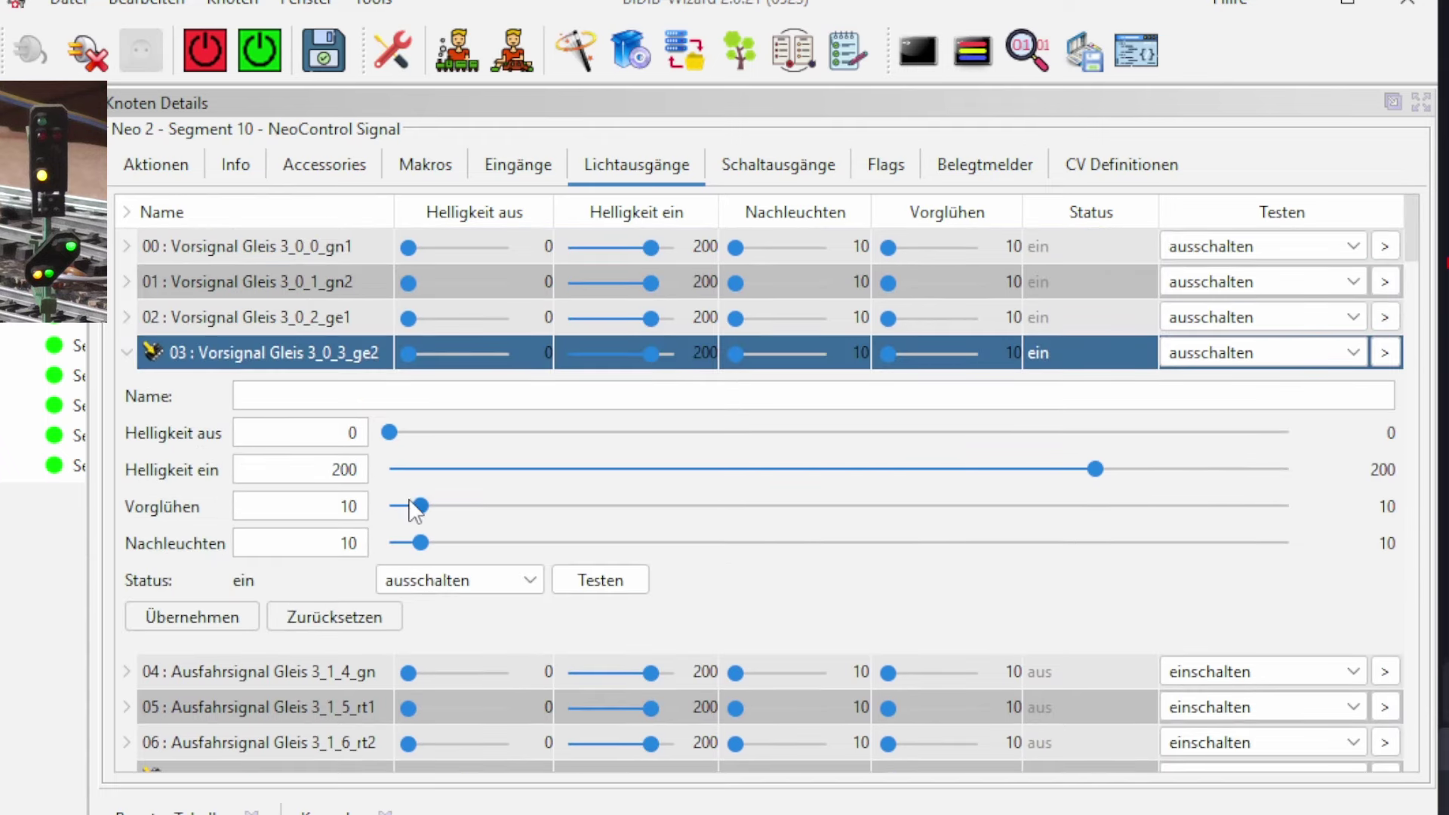
left_click(282, 398)
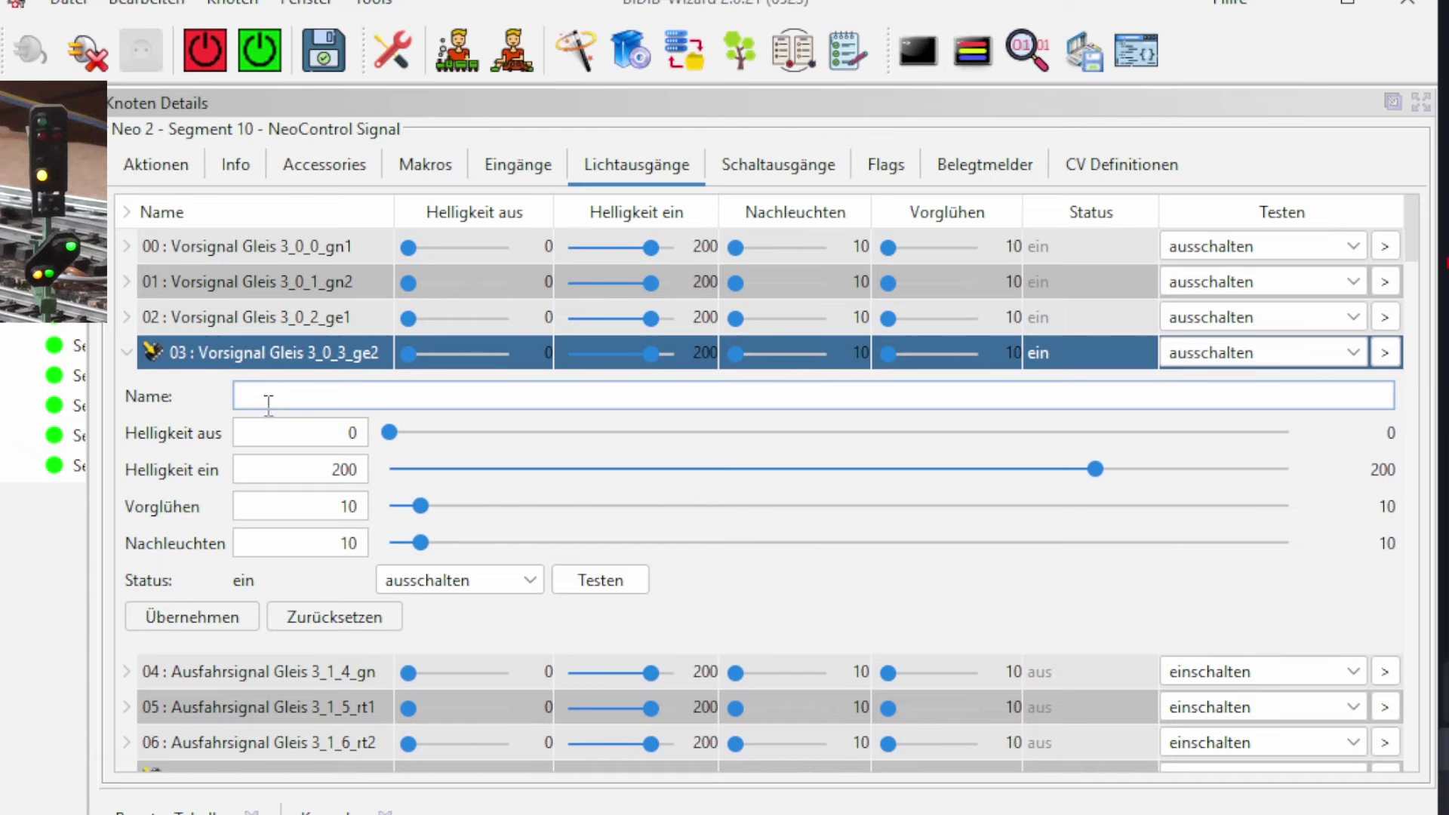
type("Ausfahrsignal Gleis 3_1_7_ge")
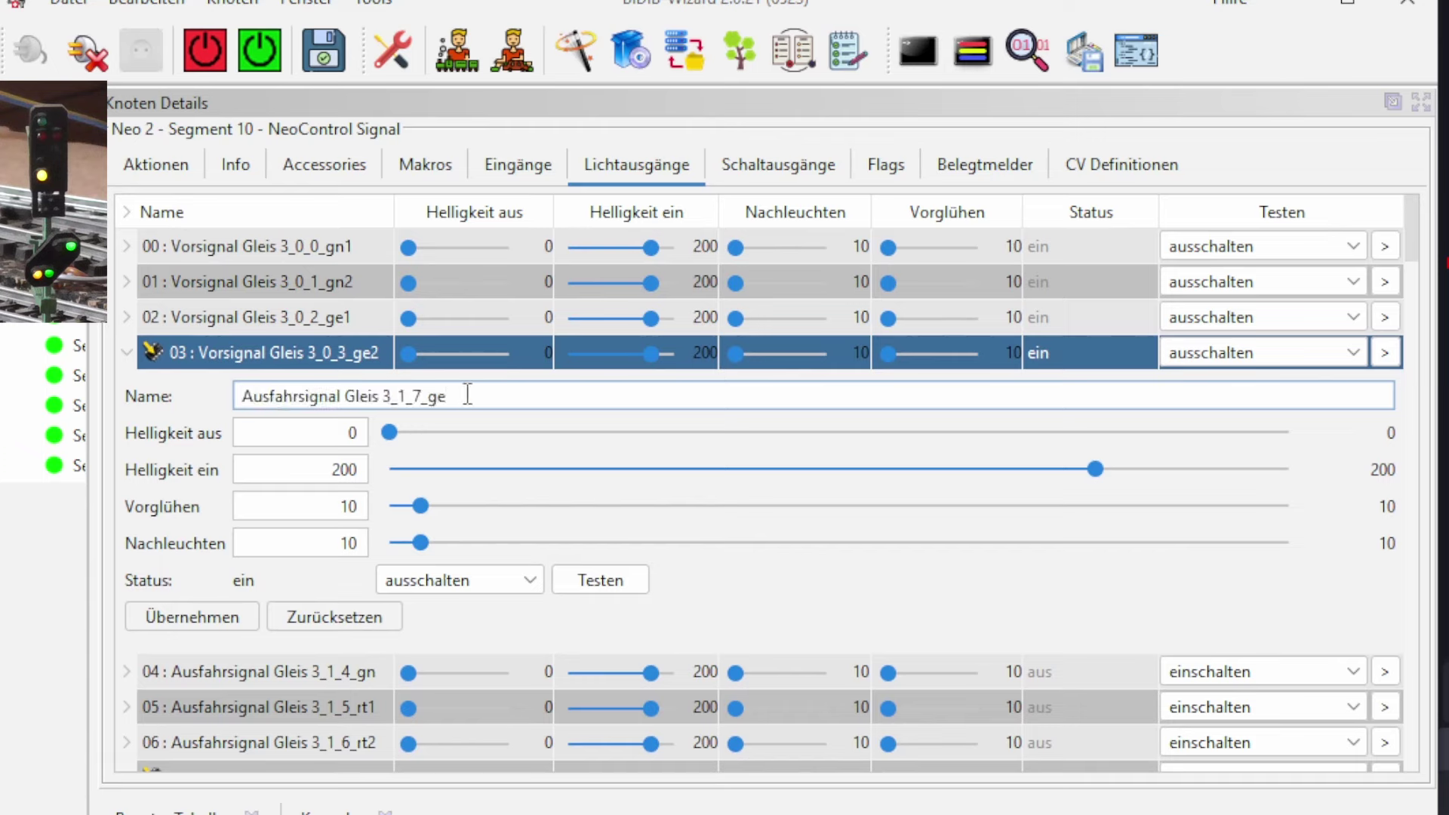
left_click(179, 619)
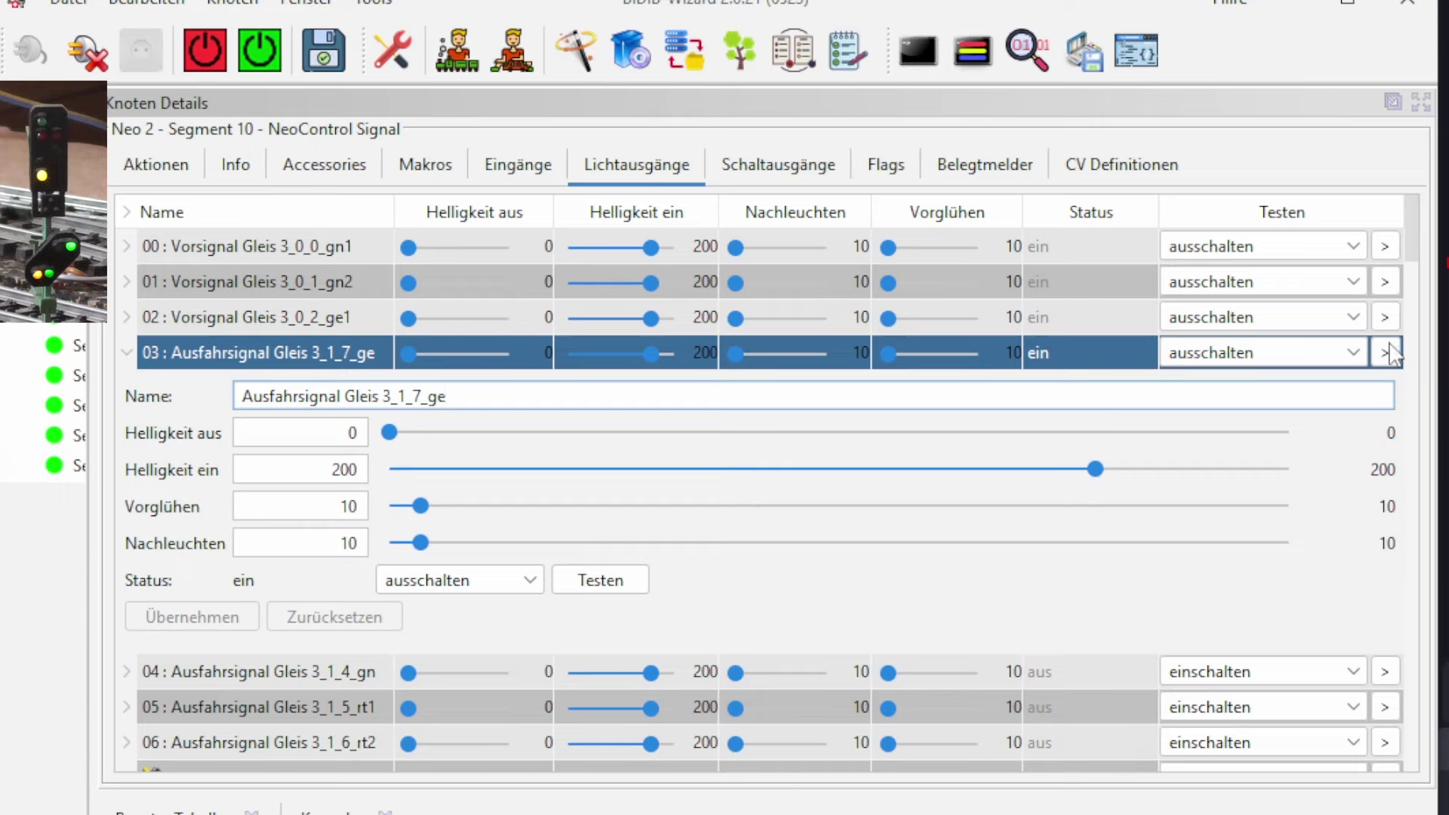
left_click(127, 352)
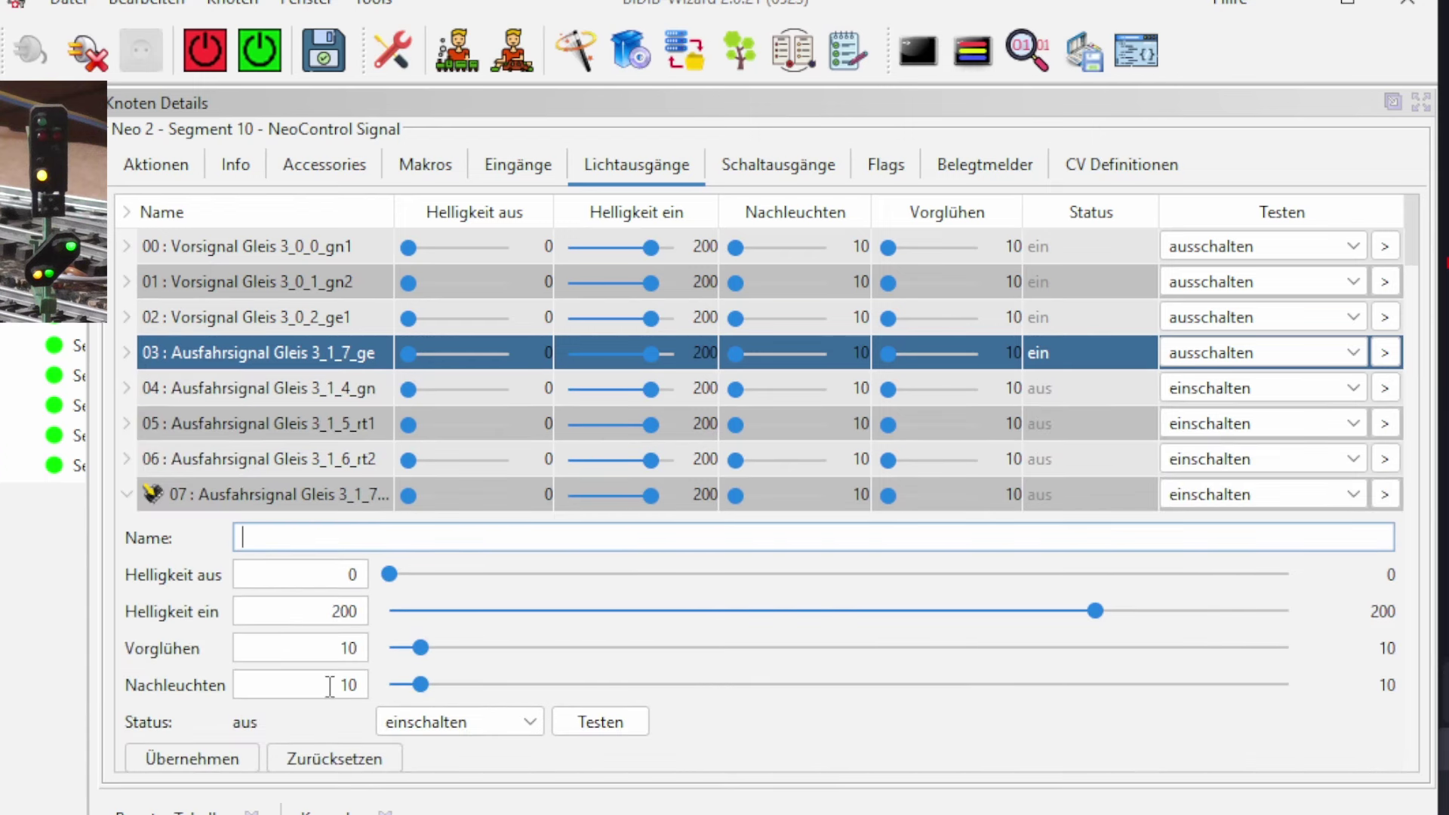
Step: Enter the name Ausfahrsignal Gleis 3_1_7_ge for the unused light output 10
scroll(347, 679, "down", 3)
scroll(370, 672, "down", 3)
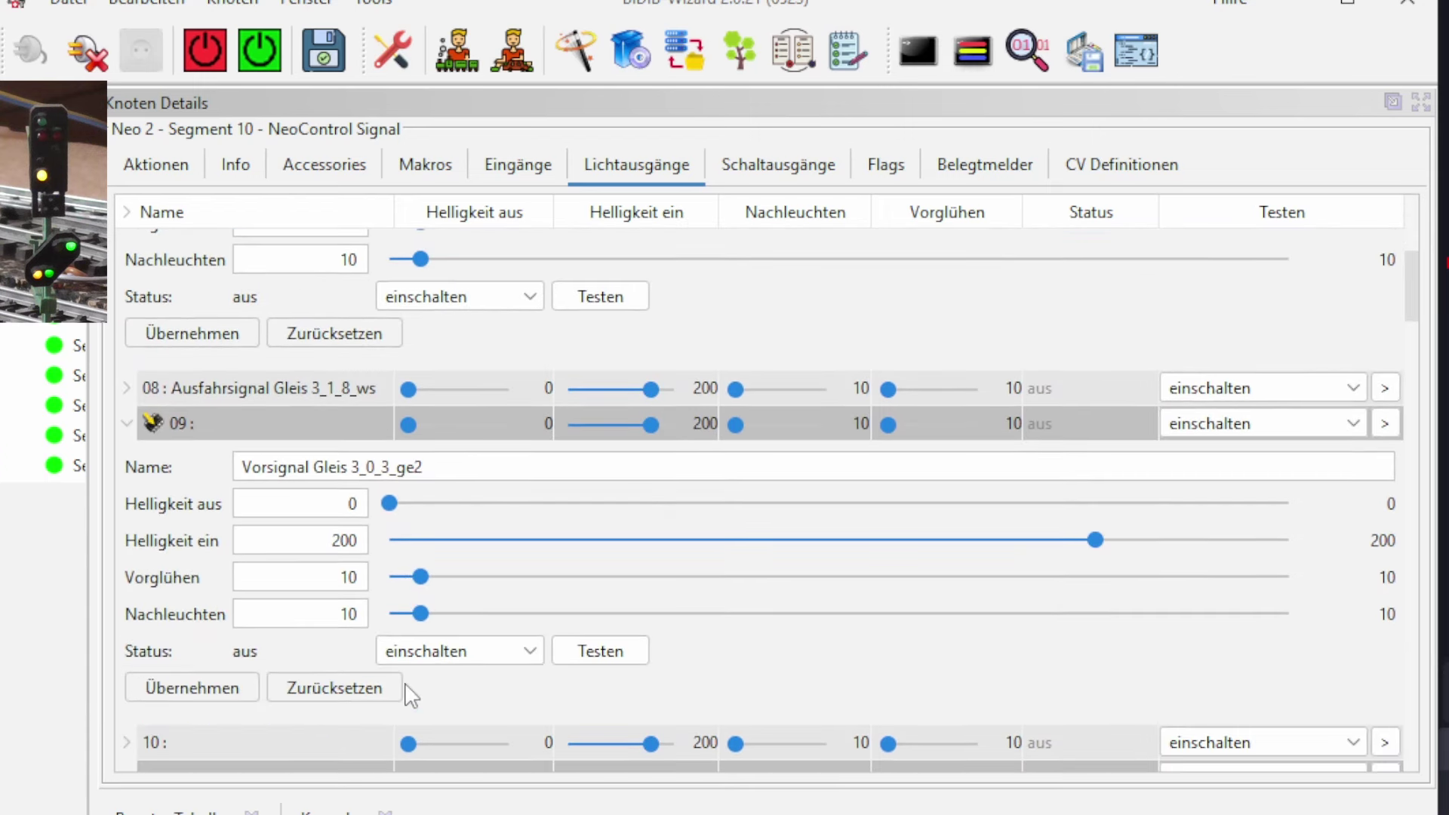
scroll(302, 649, "down", 1)
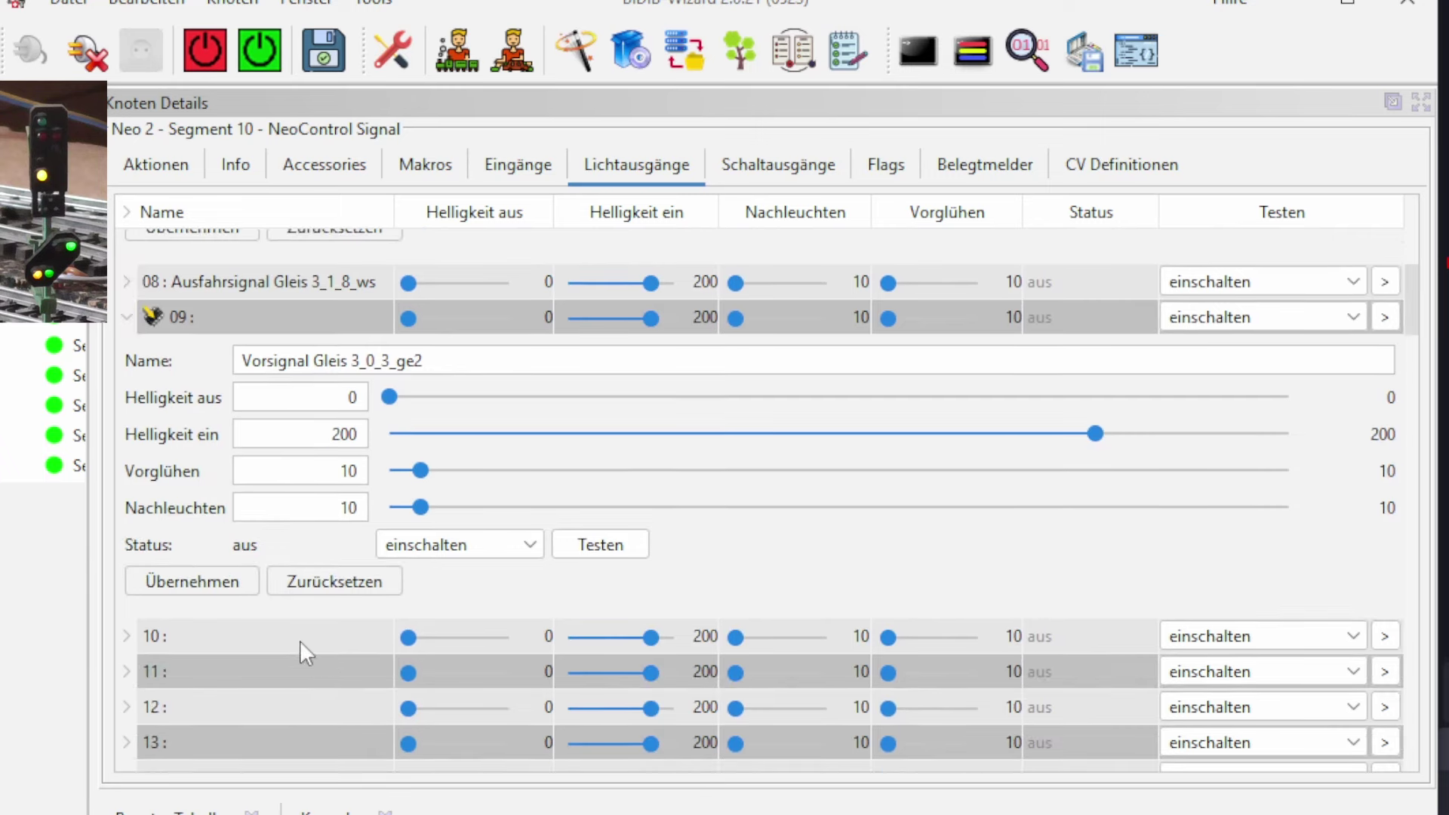
left_click(136, 636)
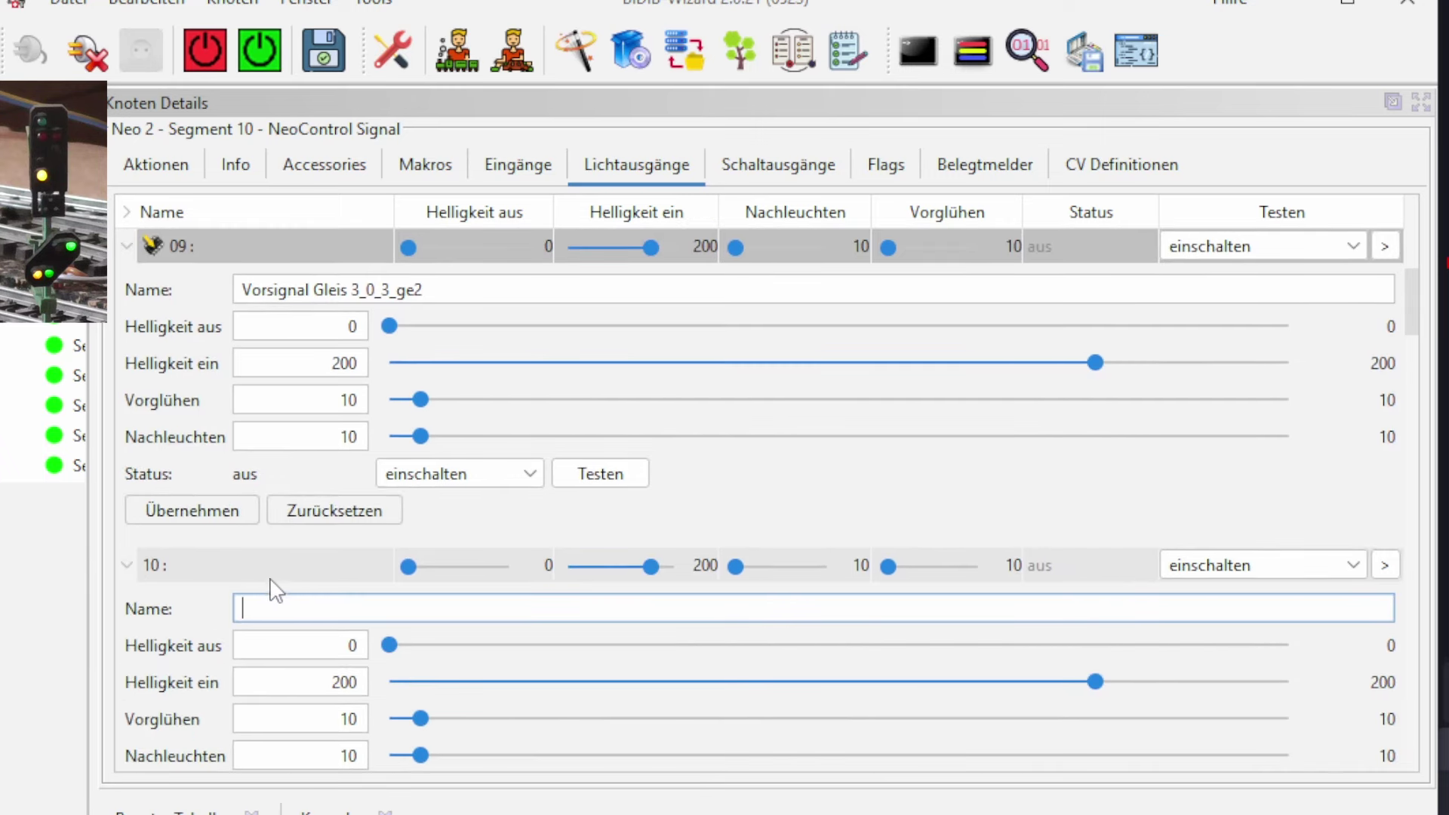
type("Ausfahrsignal Gleis 3_1_7_ge")
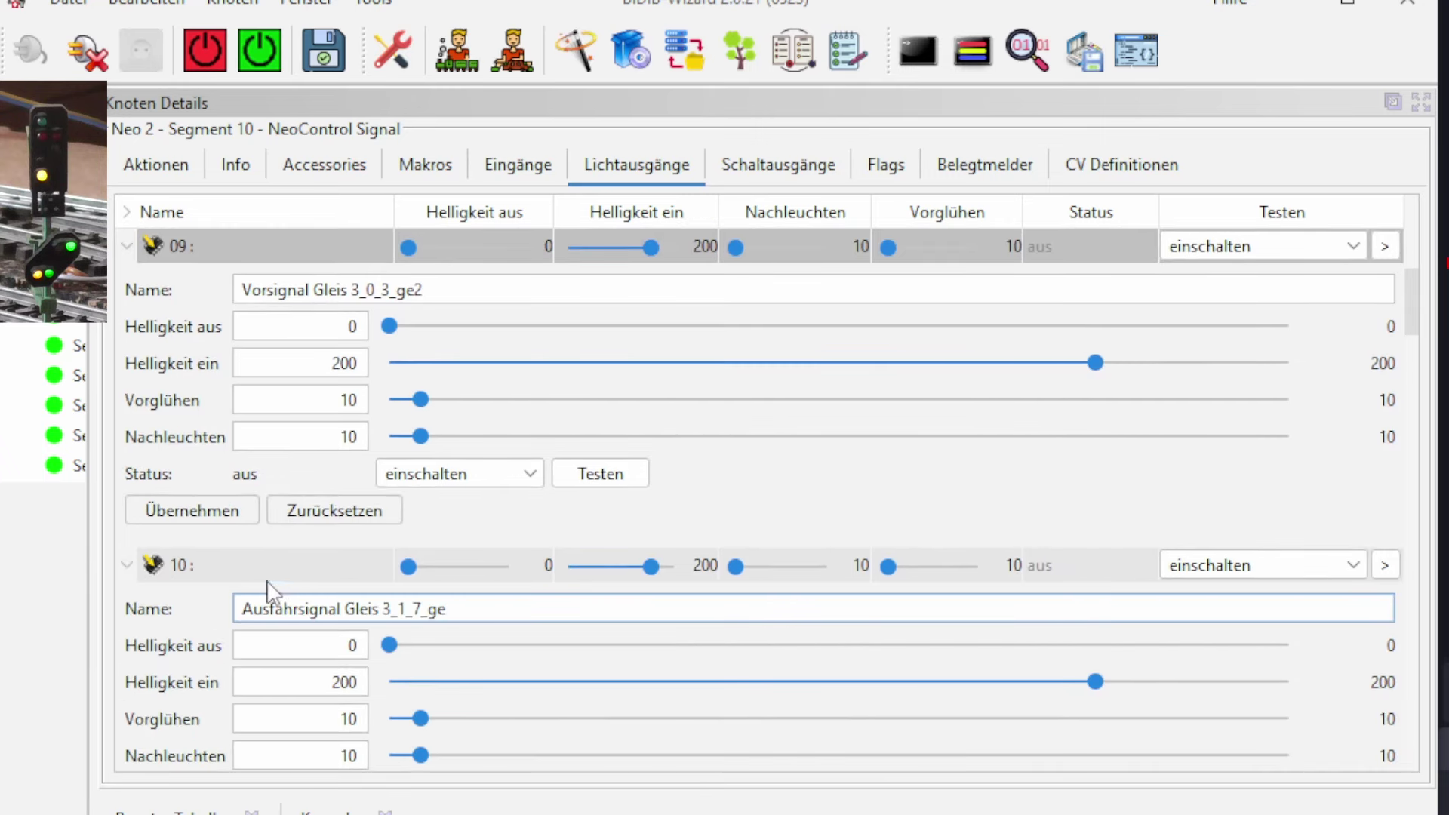
Step: Move the parked name Vorsignal Gleis 3_0_3_ge2 from light output 09 to output 07 and save output 07
left_click(436, 291)
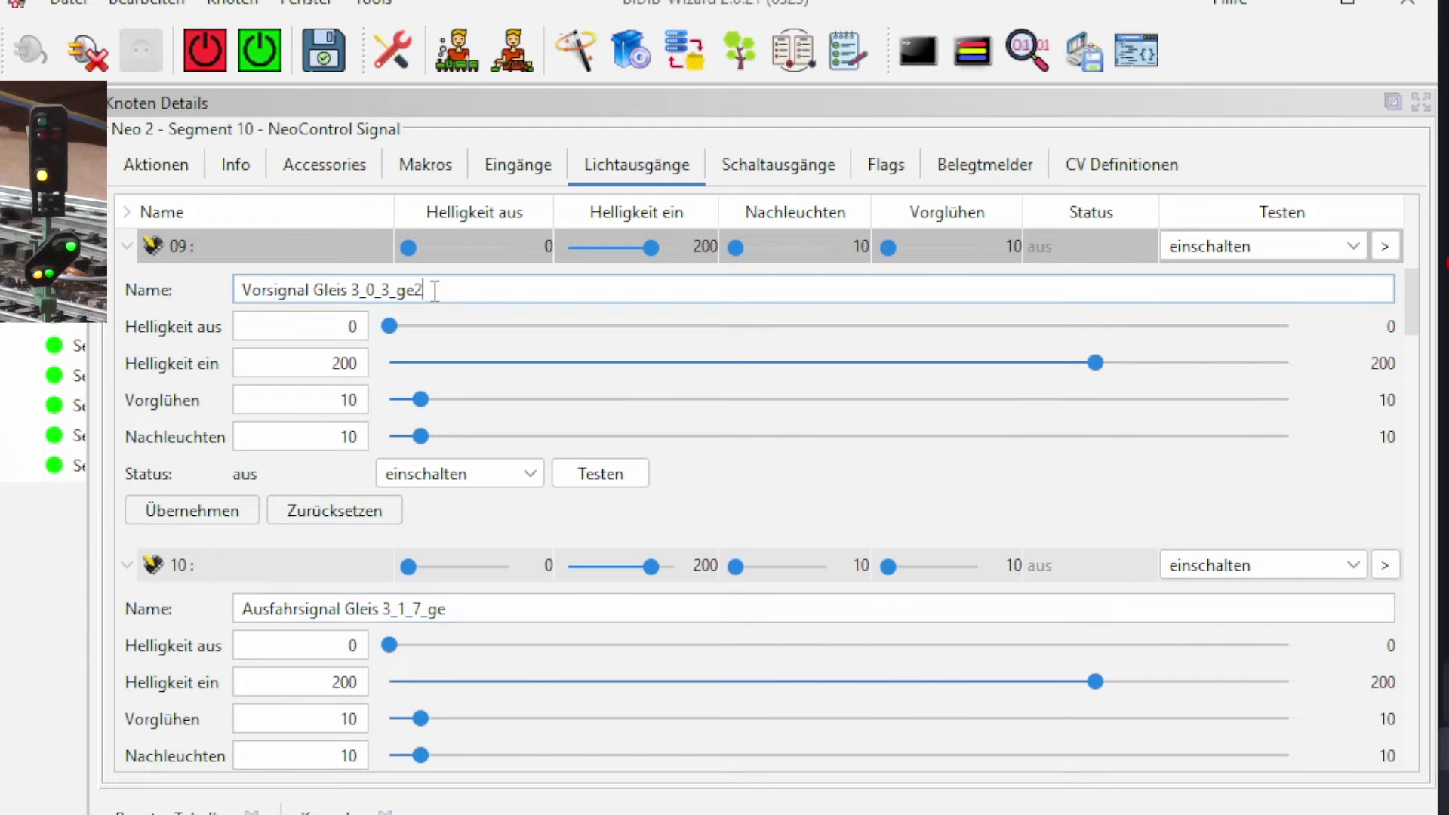
triple_click(246, 292)
key("ctrl+c")
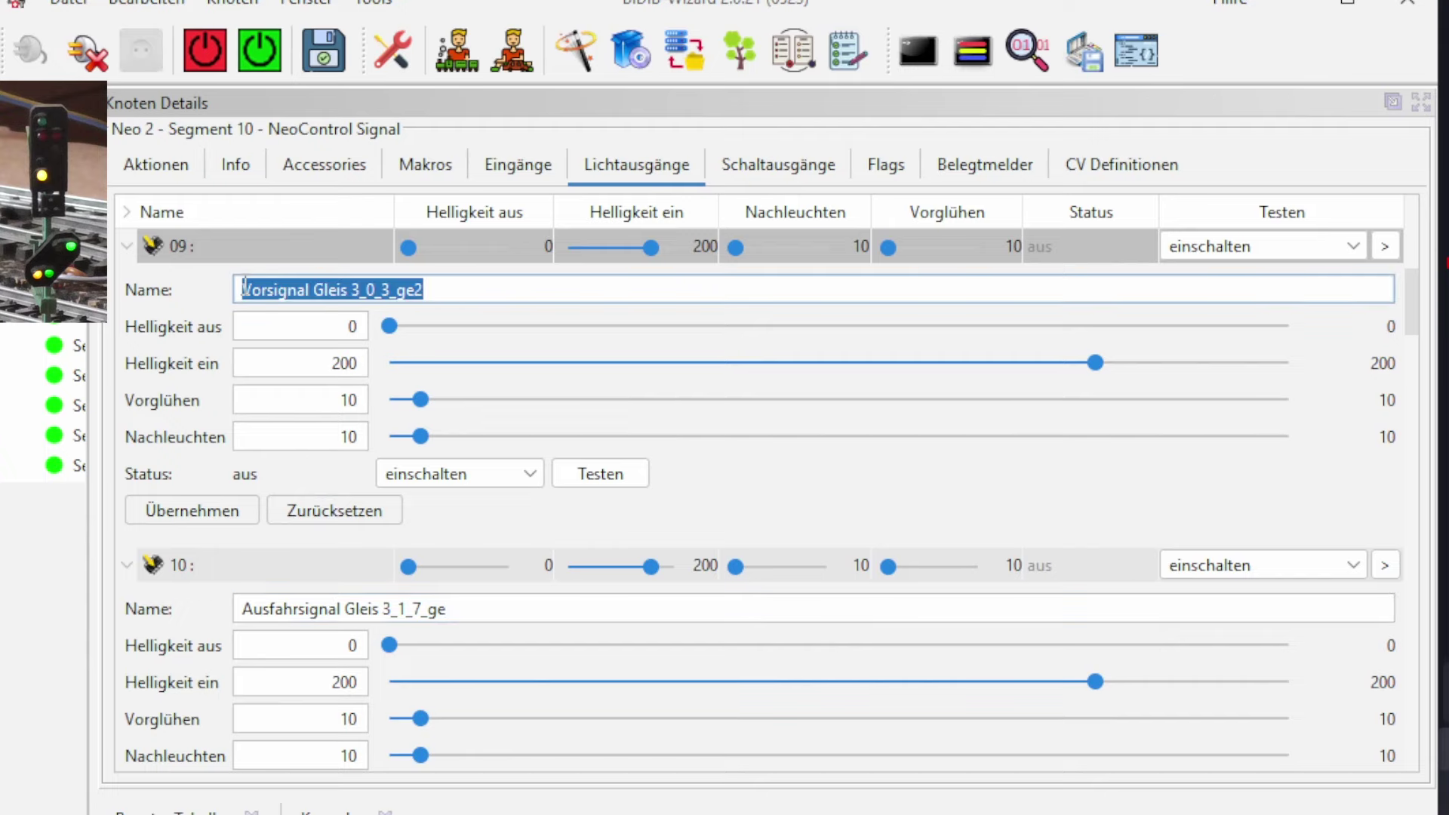
key("BackSpace")
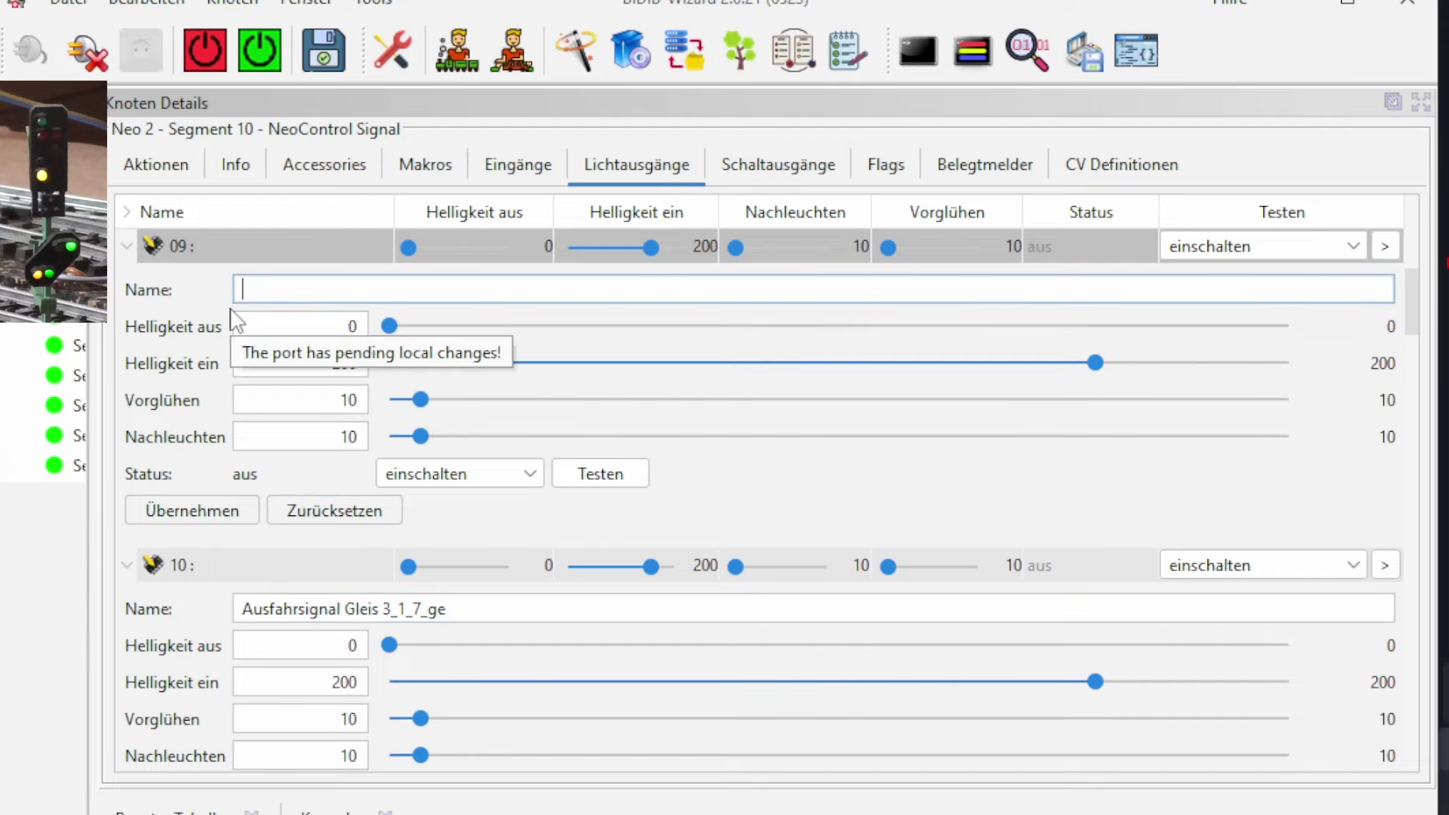
scroll(343, 347, "up", 2)
scroll(343, 347, "up", 4)
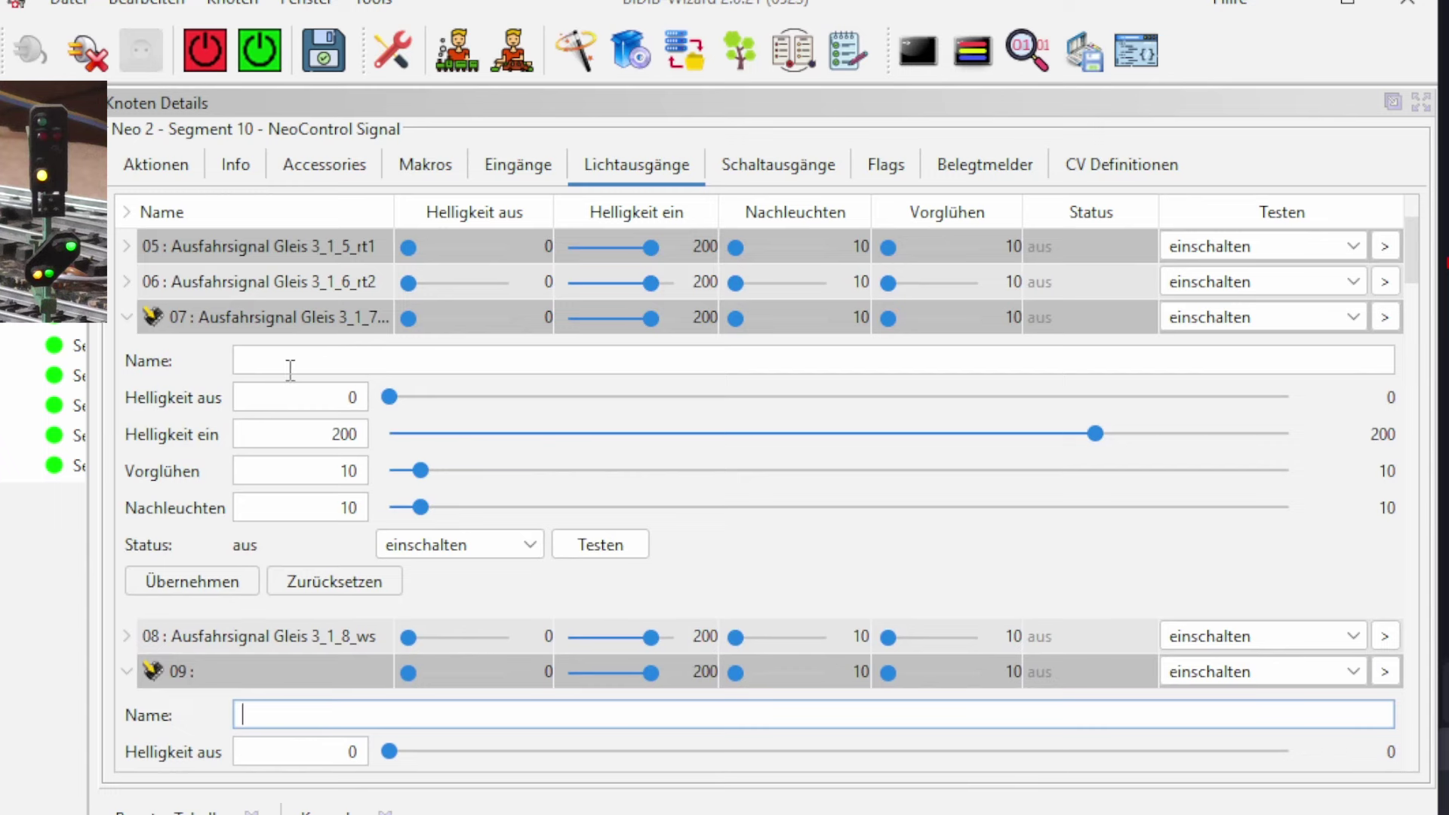
scroll(290, 366, "up", 3)
left_click(257, 495)
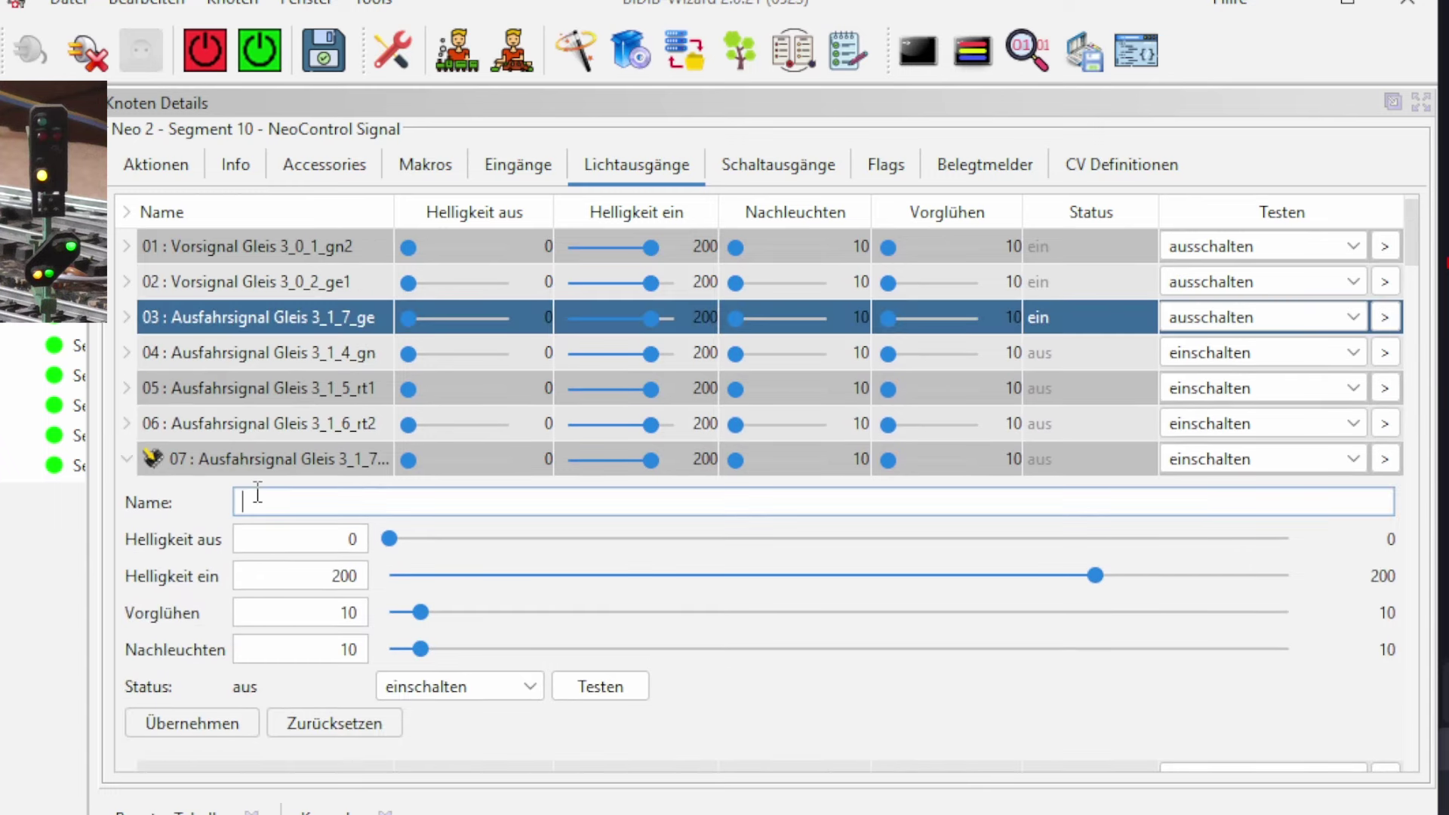
key("ctrl+v")
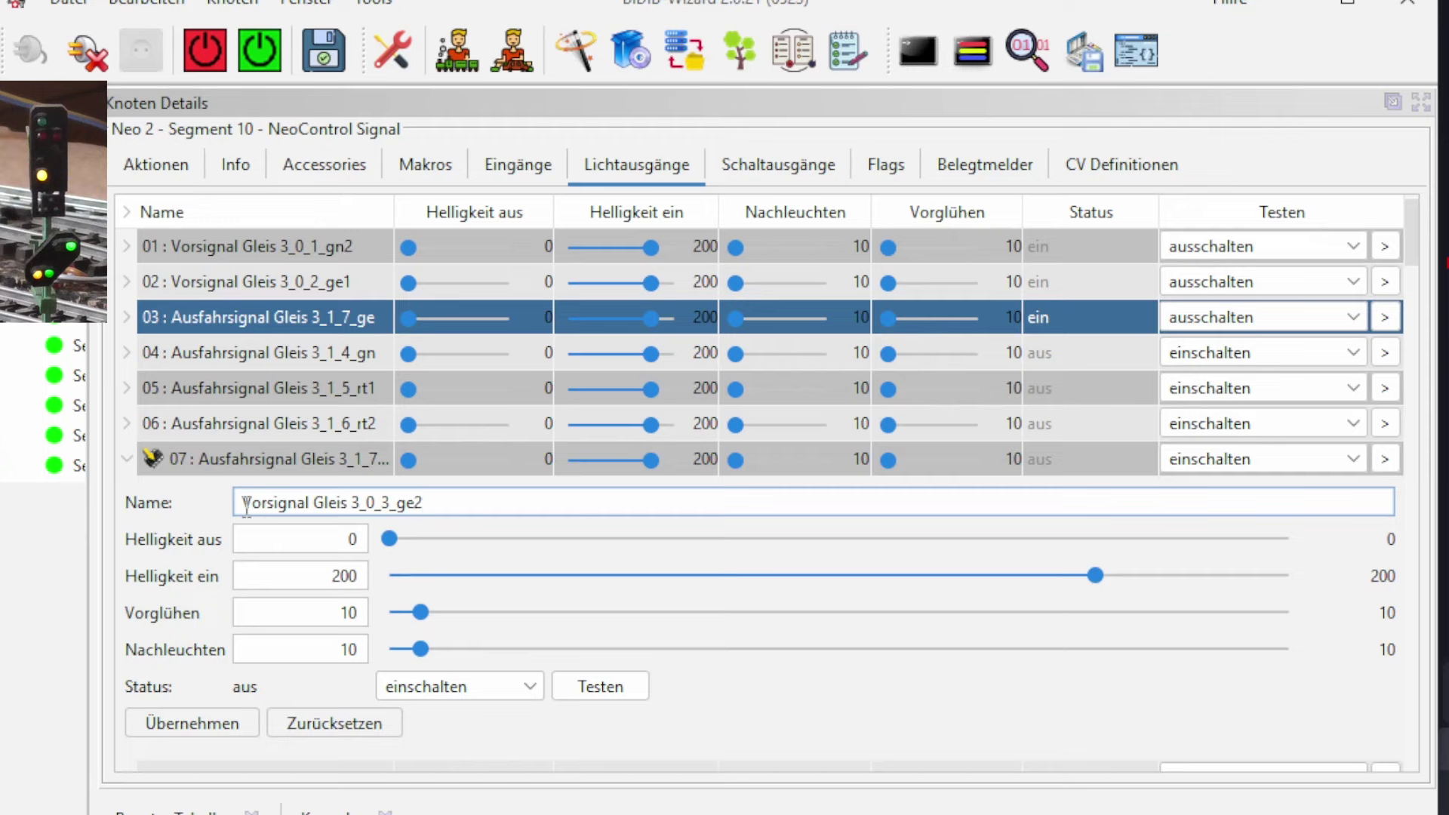
left_click(127, 460)
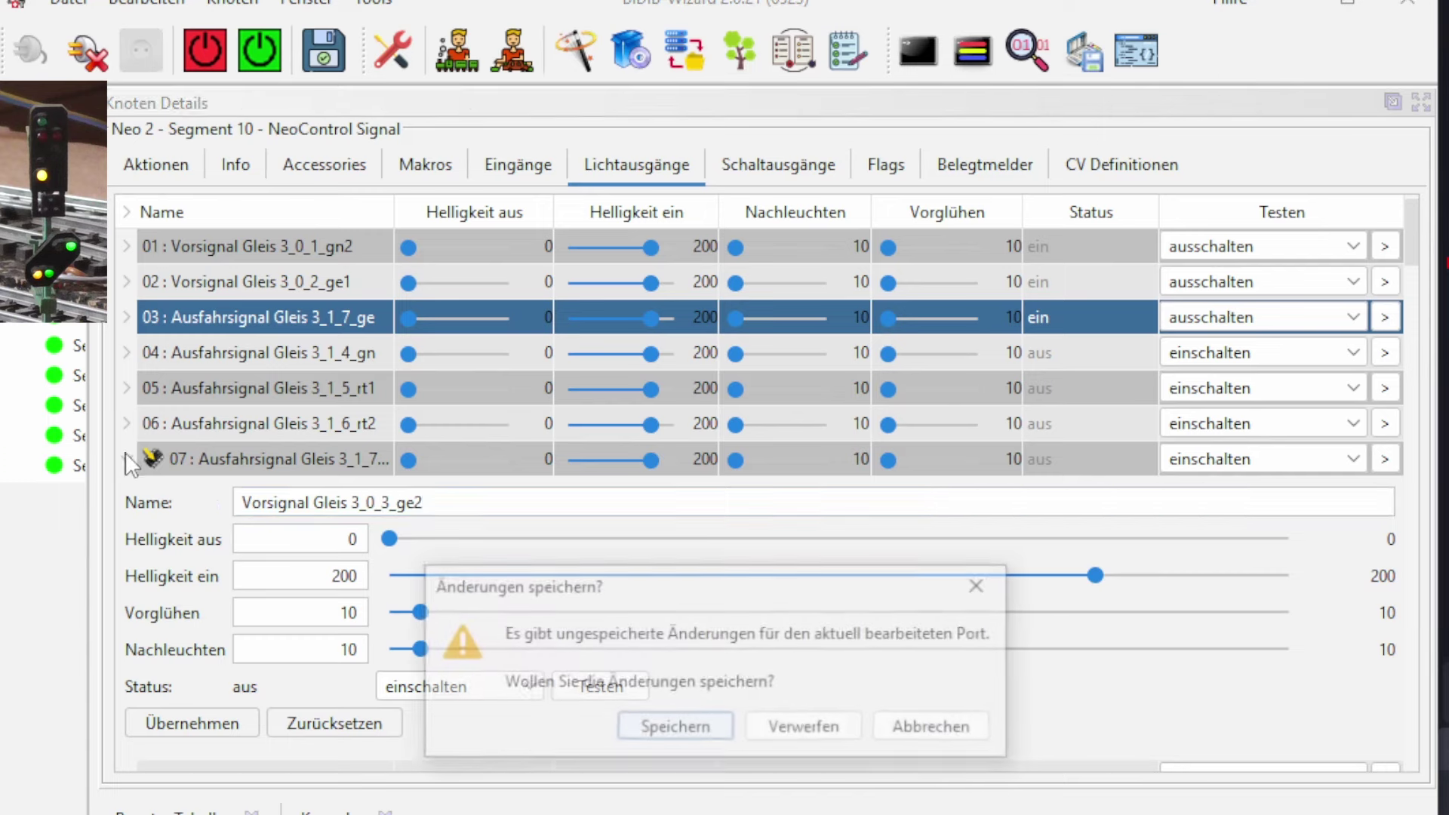
left_click(673, 730)
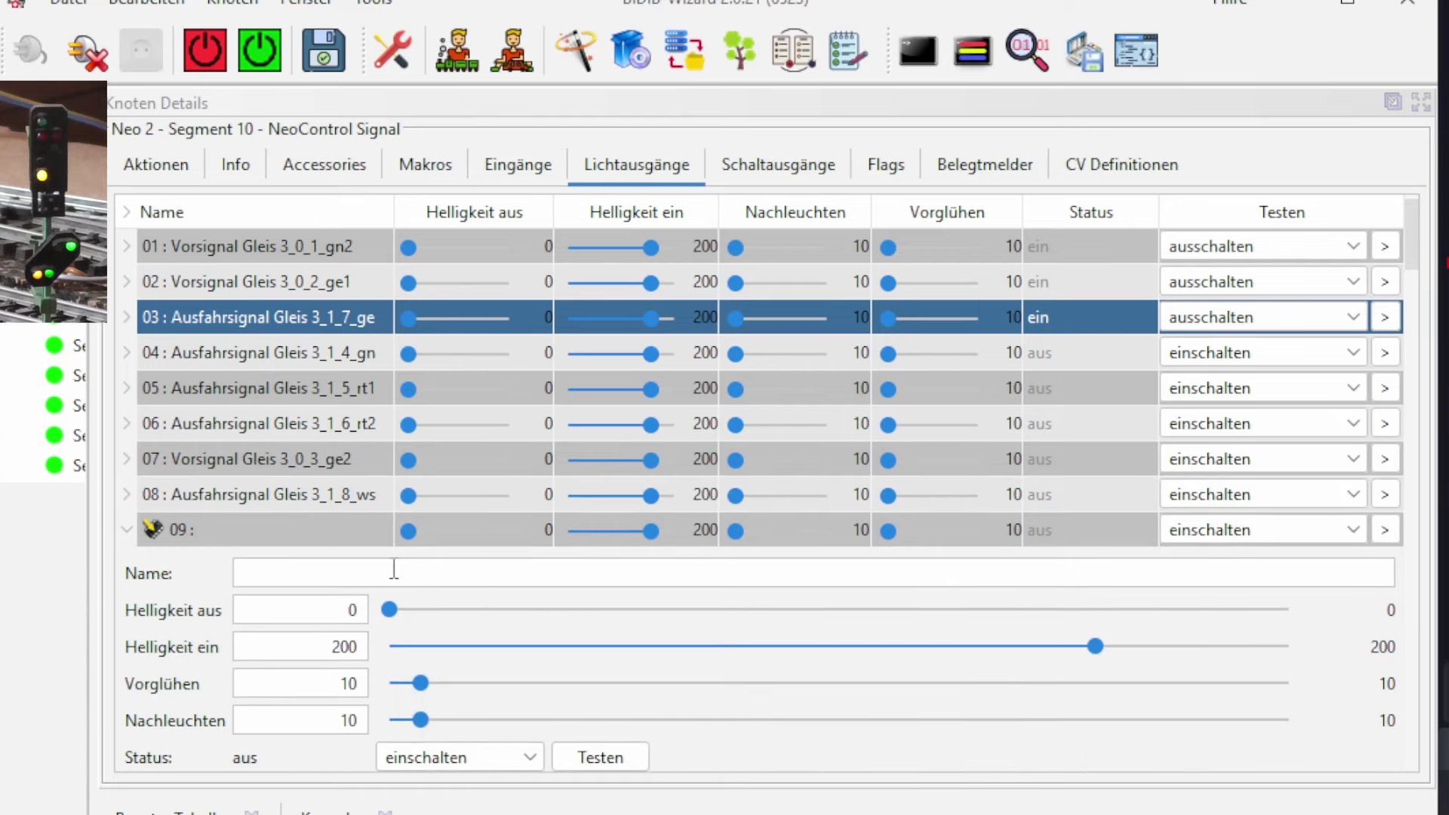
Step: Rename light output 03 as Ausfahrsignal Gleis 3_1_3_ge and save the change
scroll(359, 352, "up", 1)
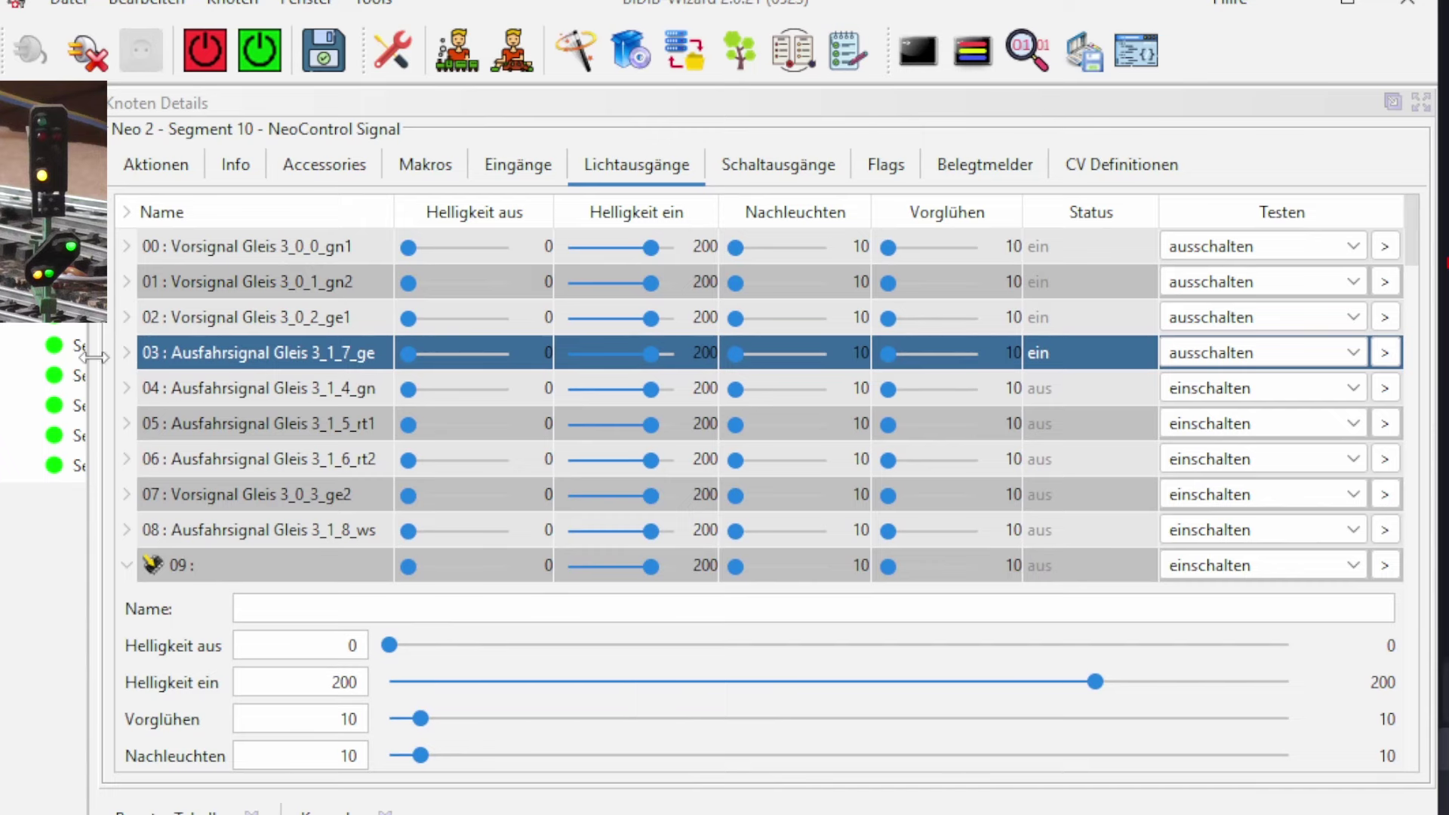
left_click(126, 353)
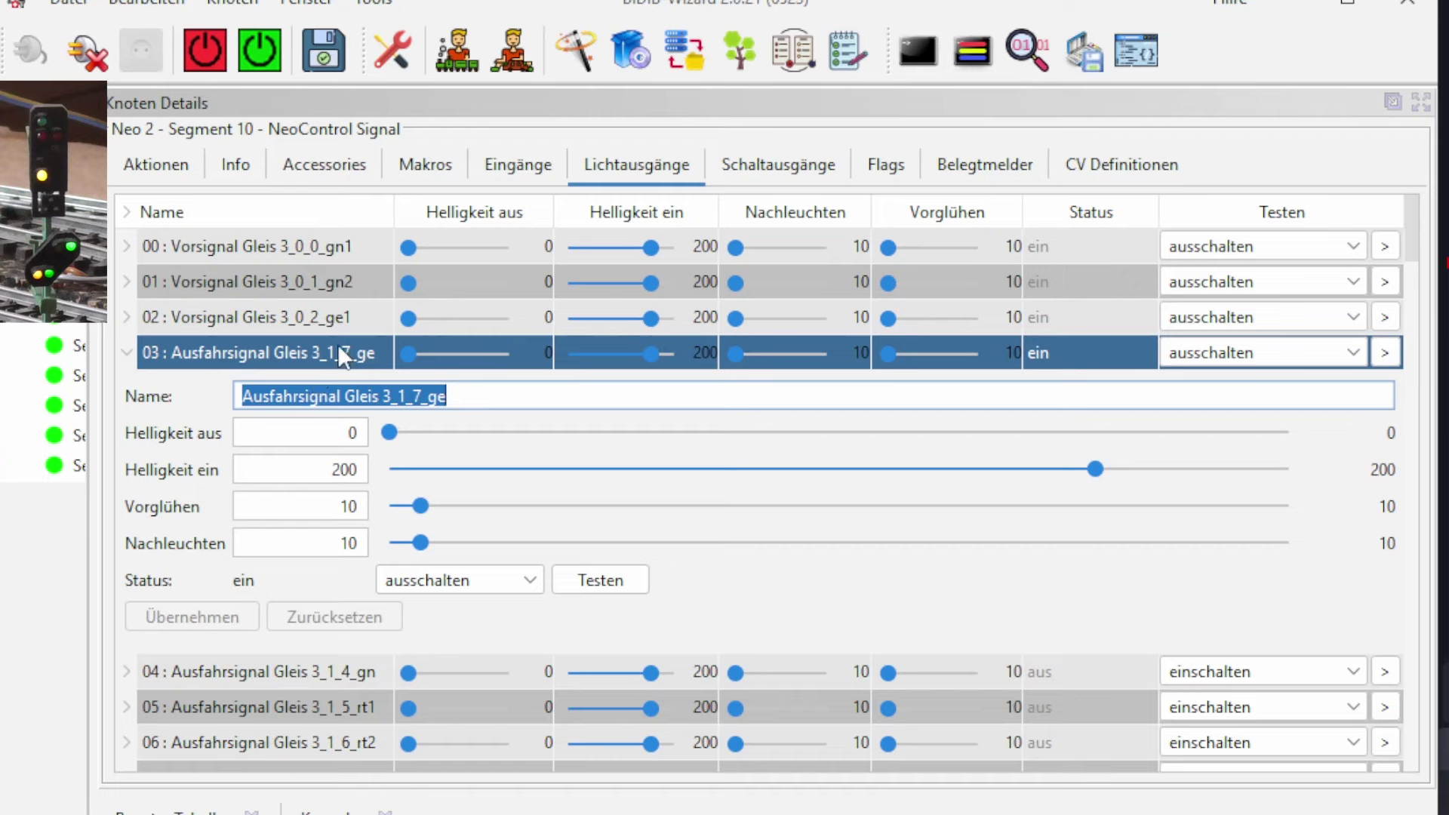
left_click(414, 395)
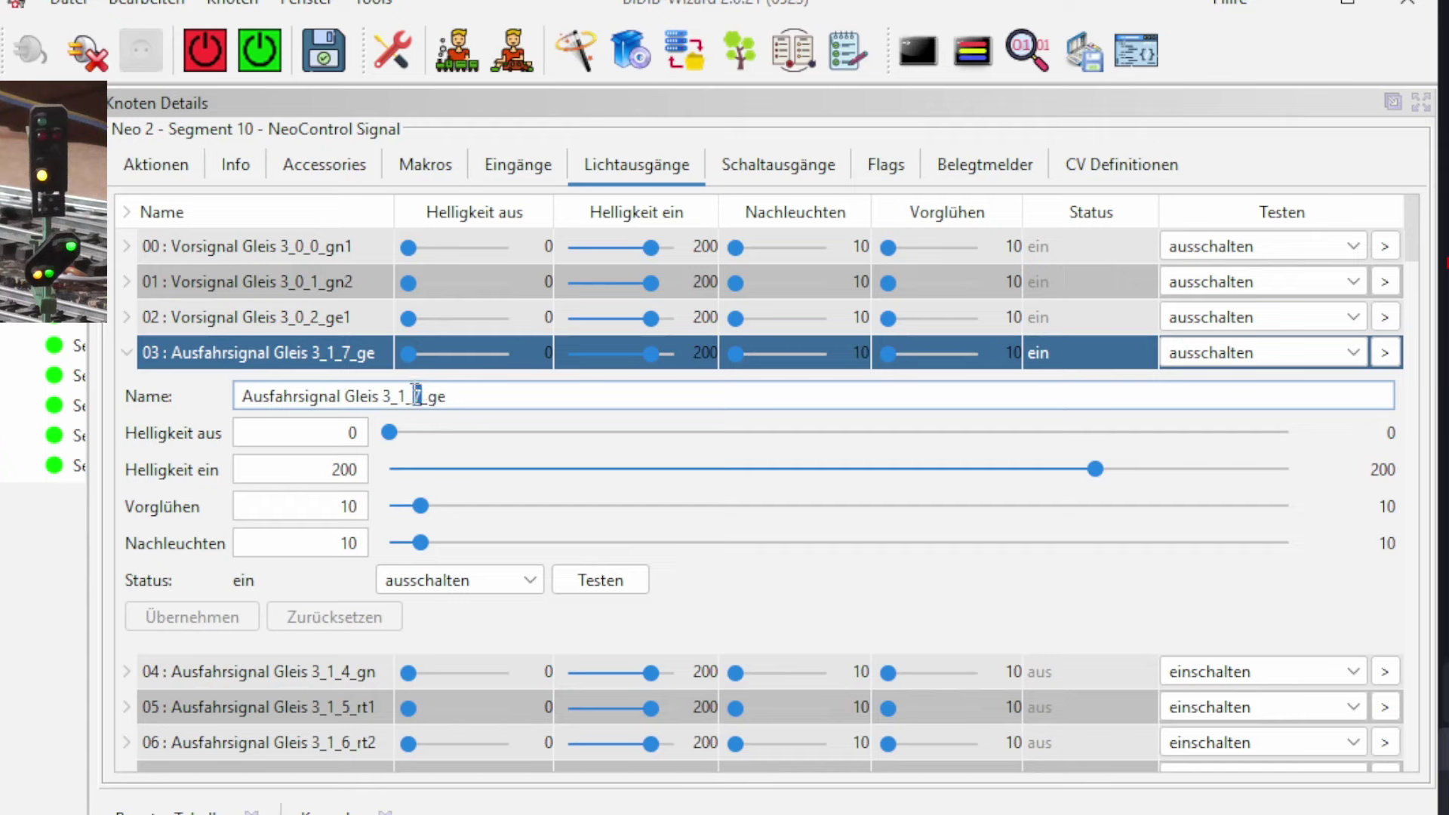
type("3")
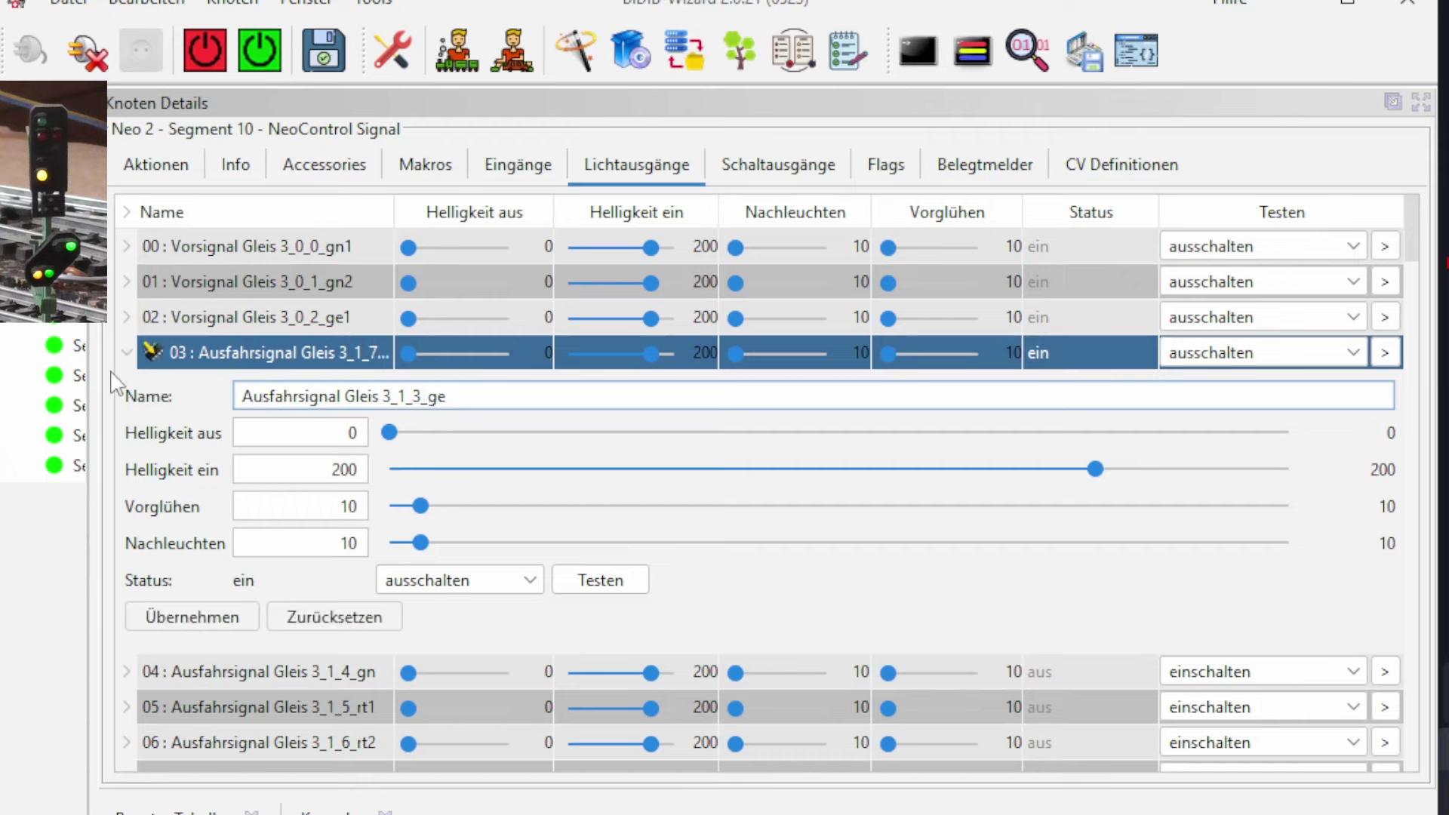
left_click(127, 353)
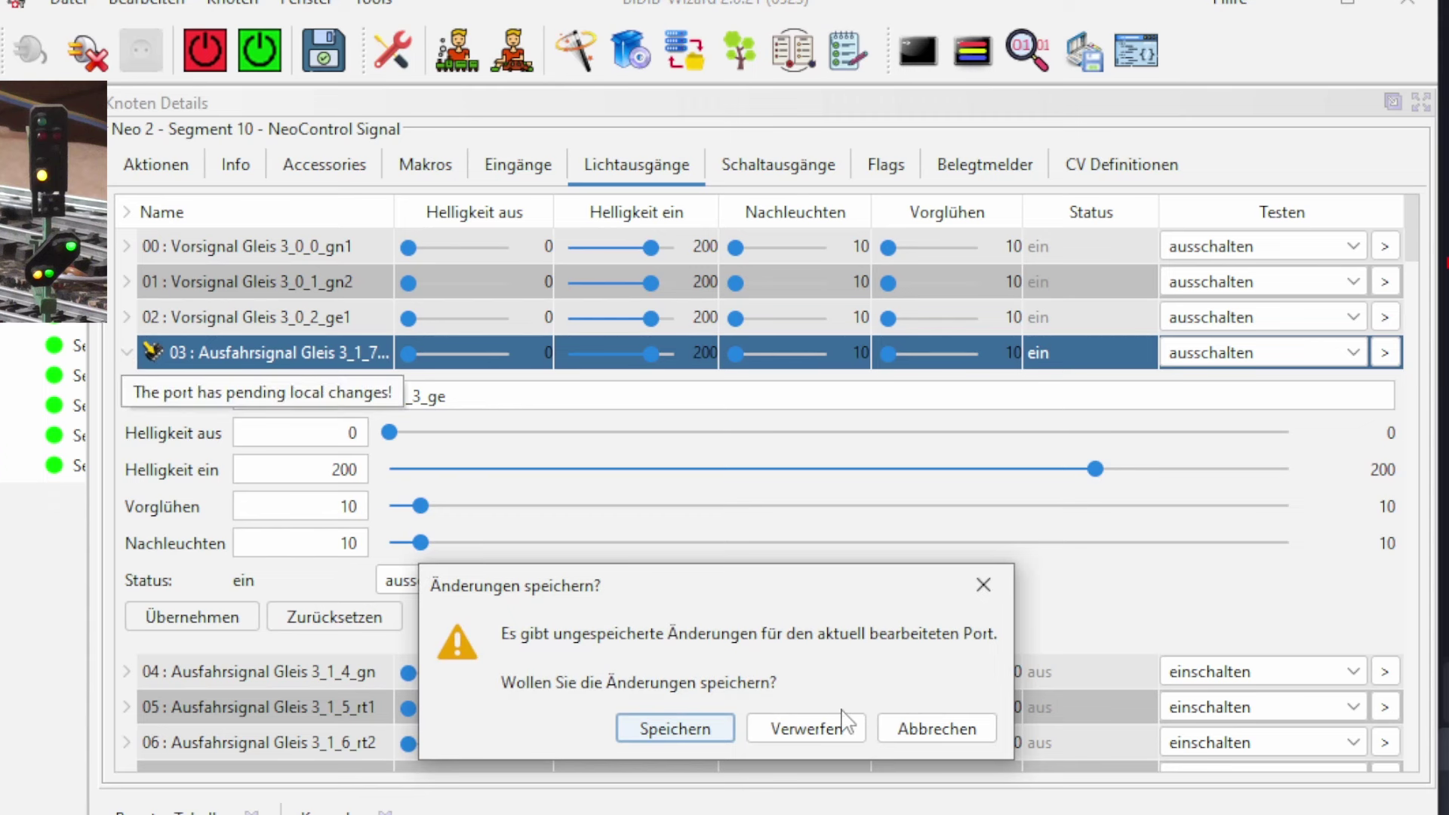
left_click(695, 731)
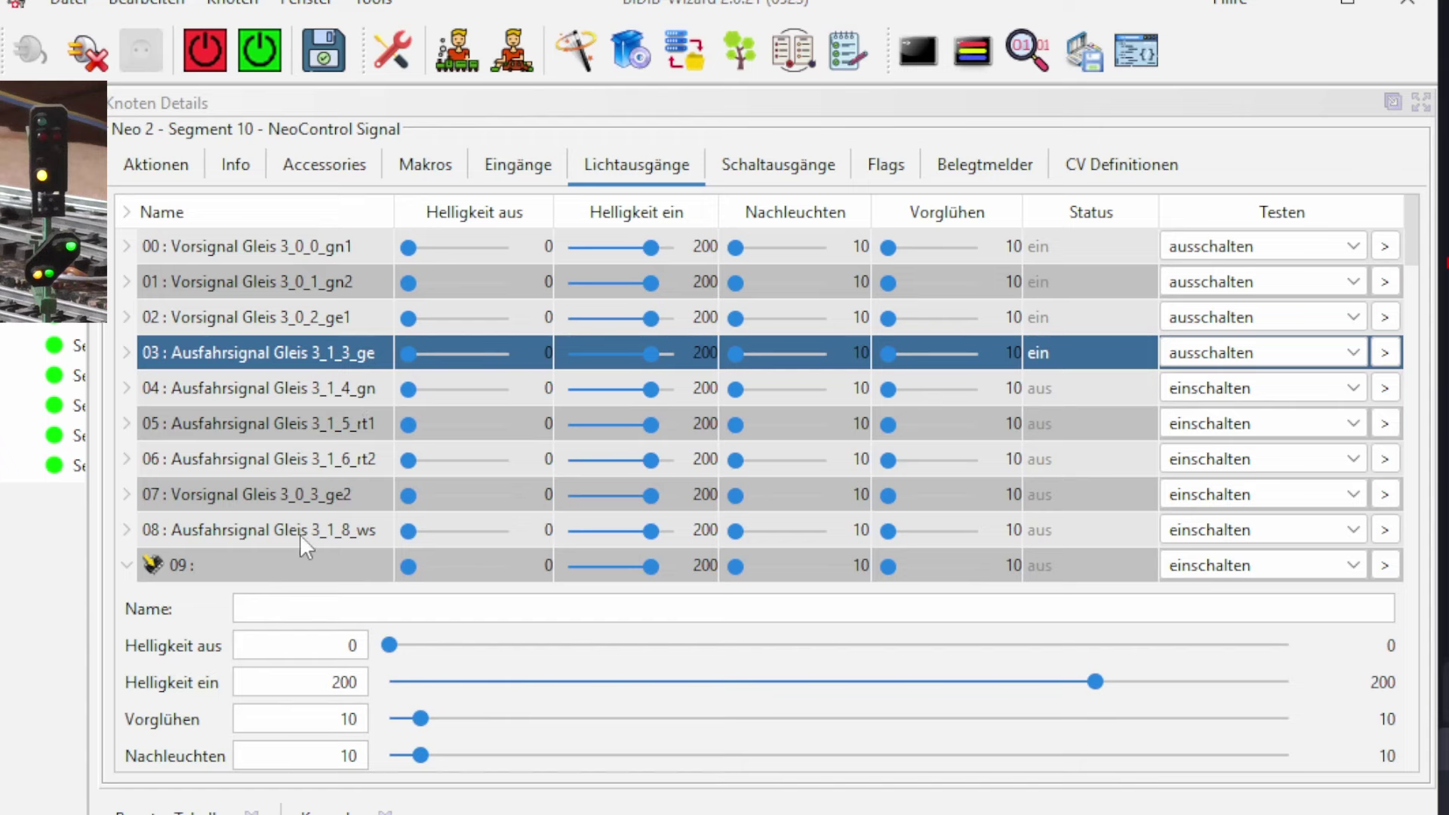
scroll(313, 559, "down", 5)
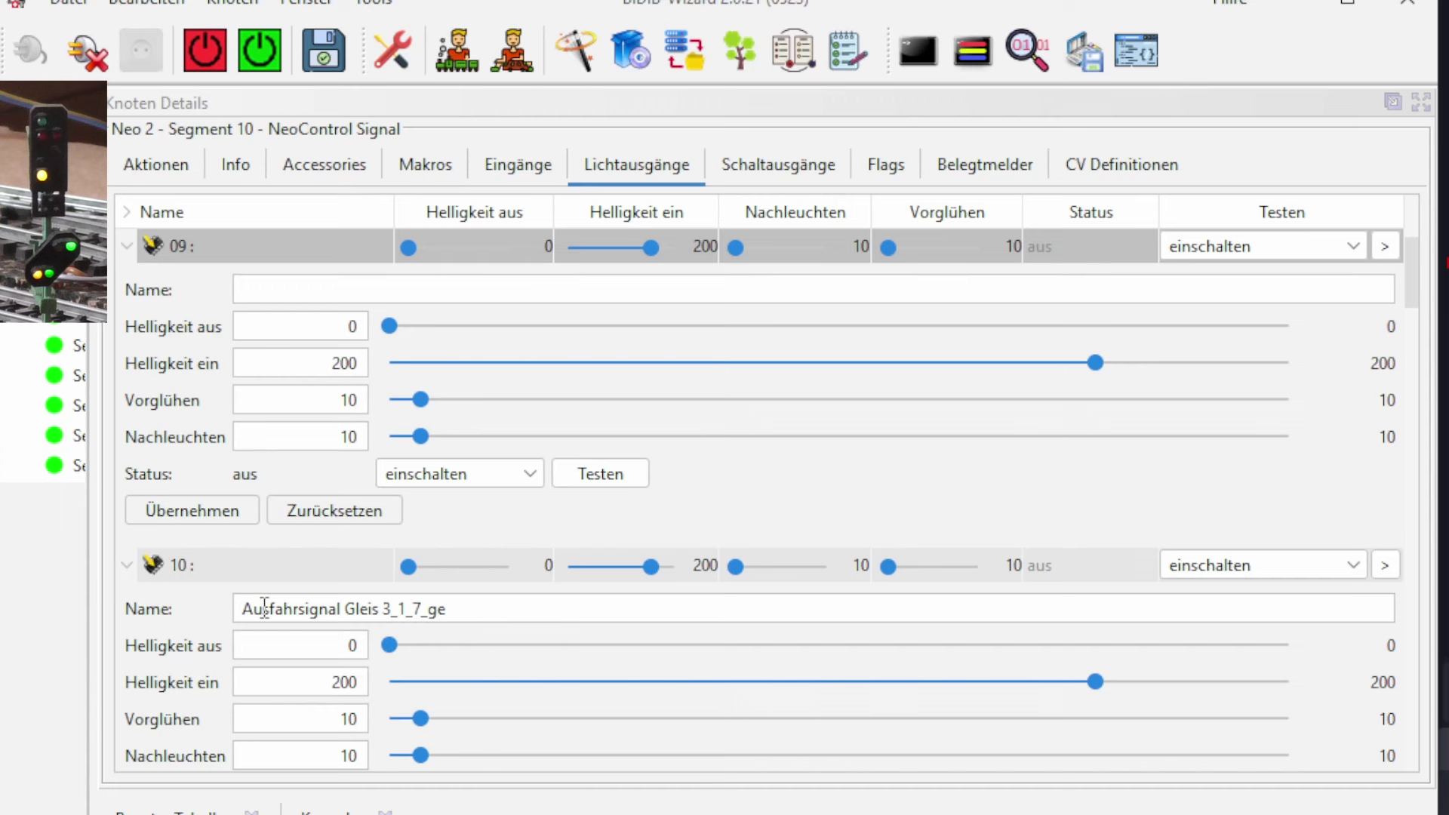
Step: Rename light output 07 as Vorsignal Gleis 3_0_7_ge2 and apply the change
scroll(326, 594, "up", 1)
scroll(325, 594, "up", 2)
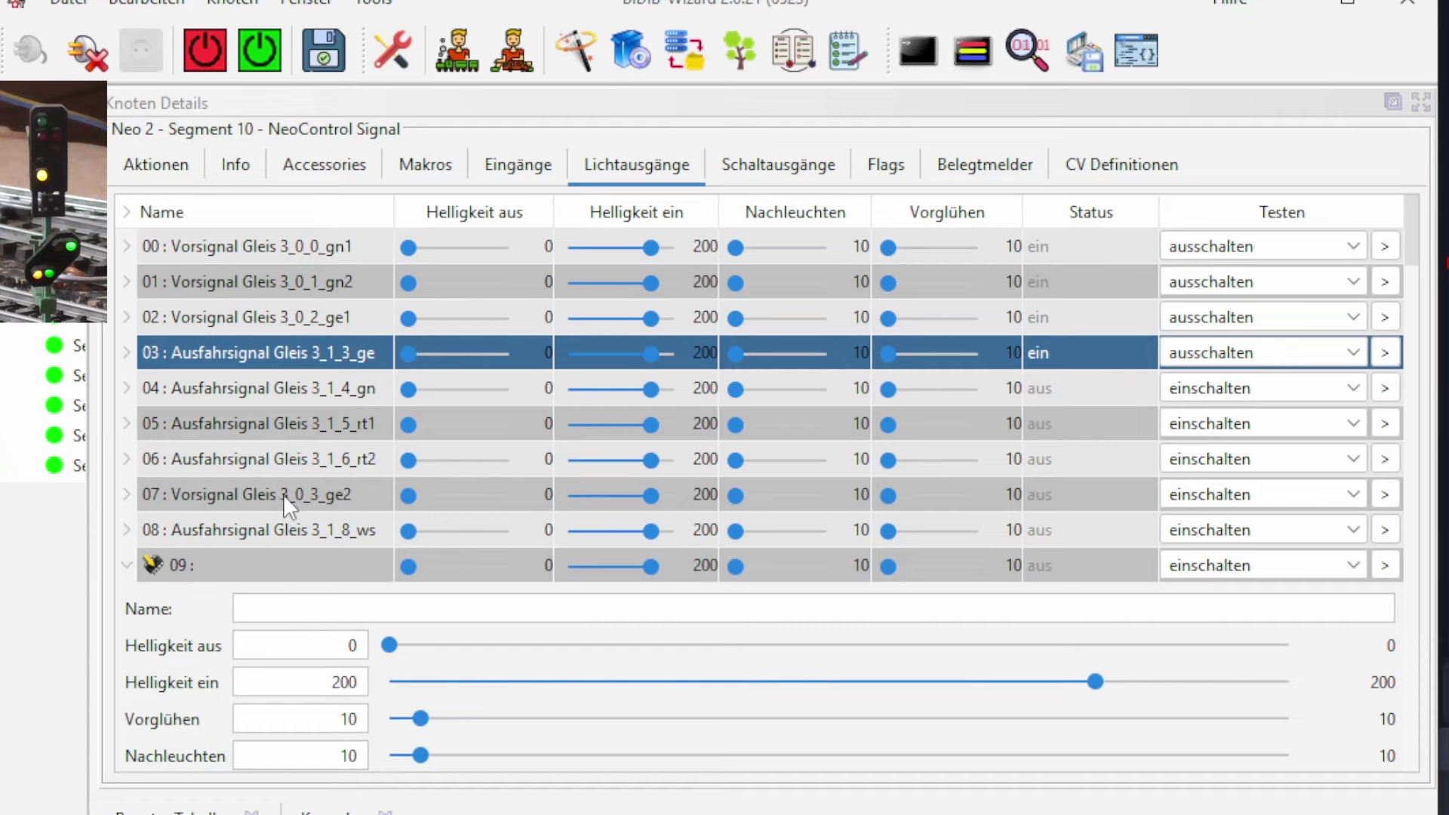
left_click(127, 495)
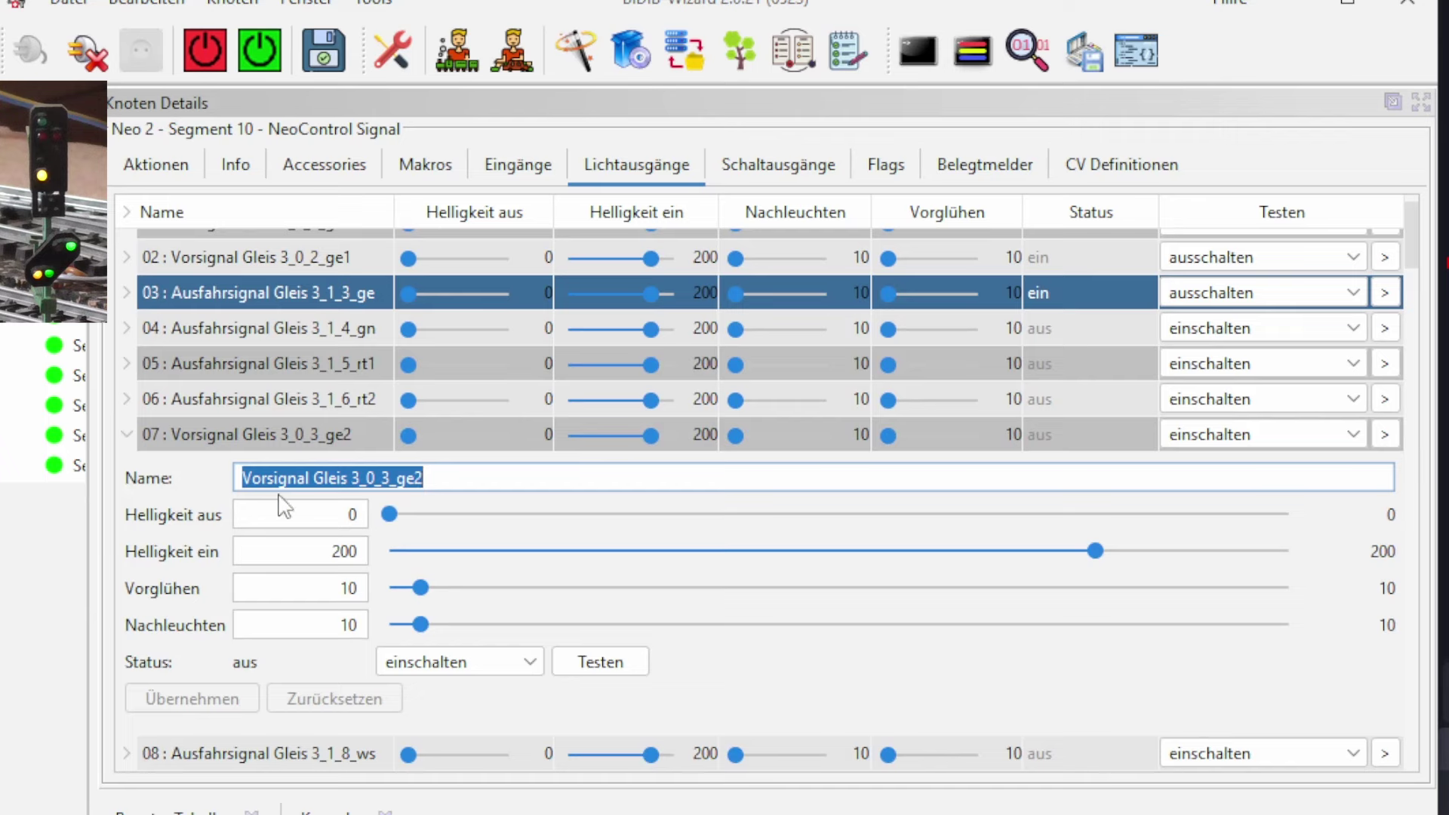
left_click(388, 475)
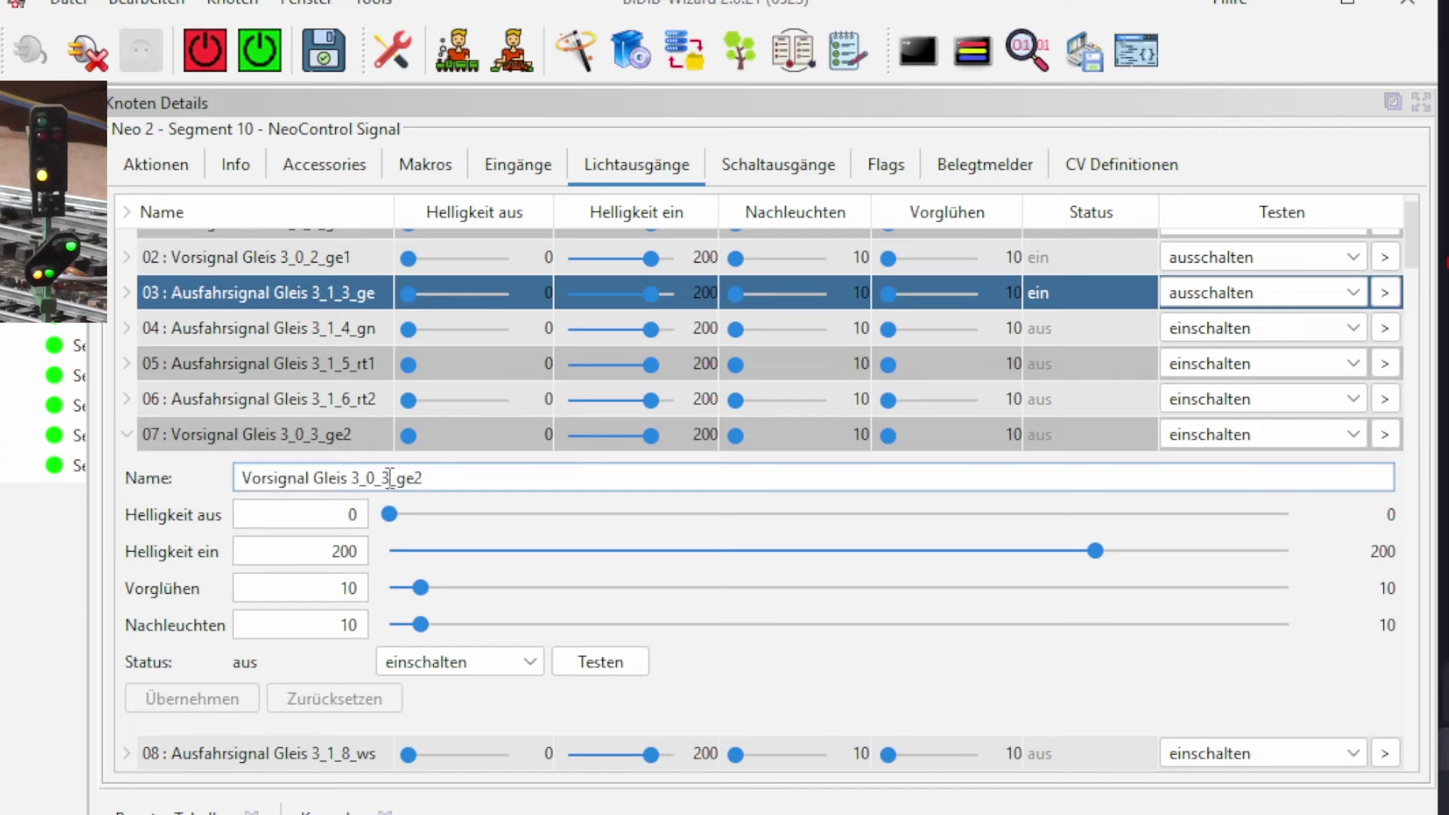
type("7")
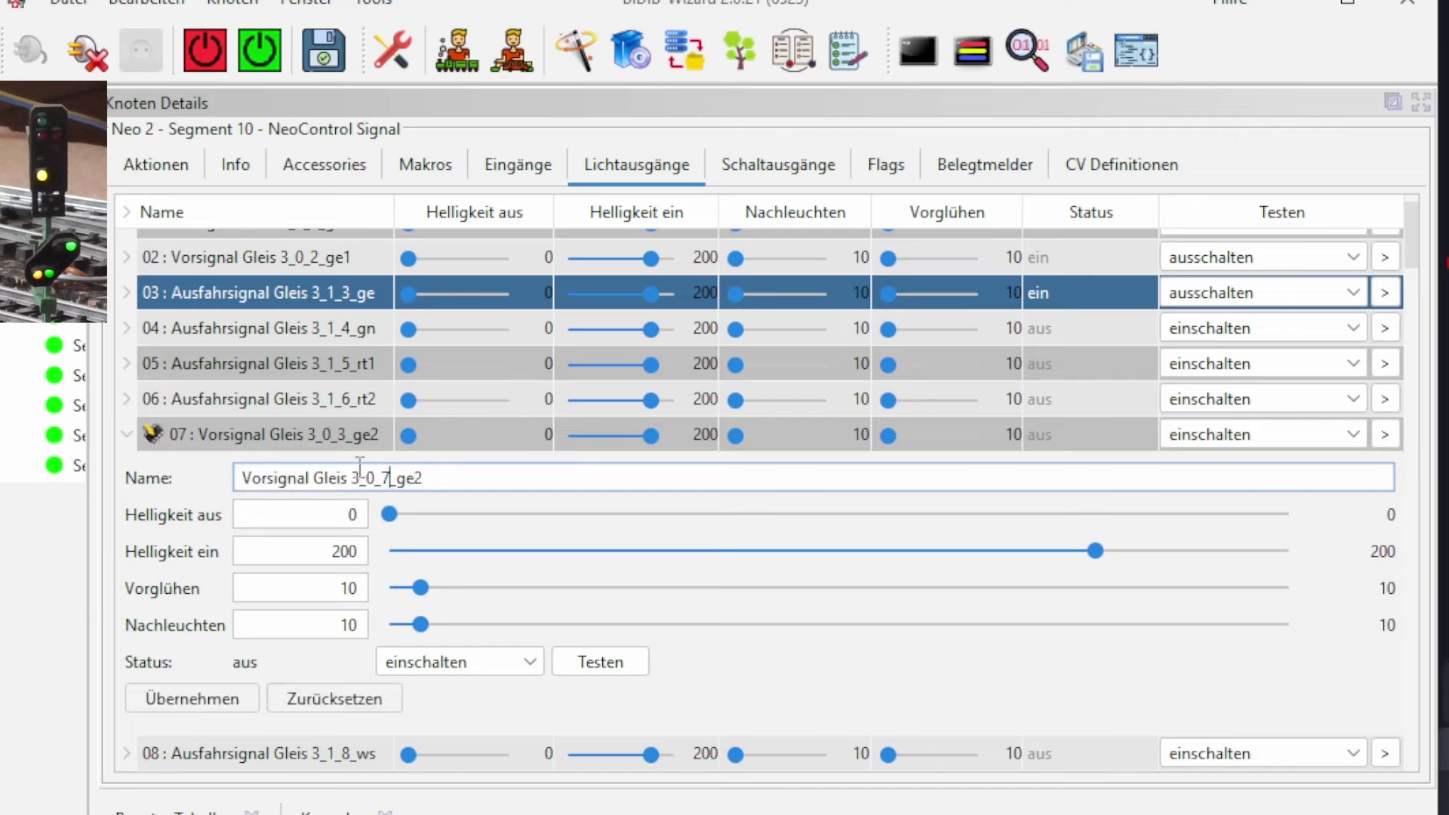
left_click(223, 698)
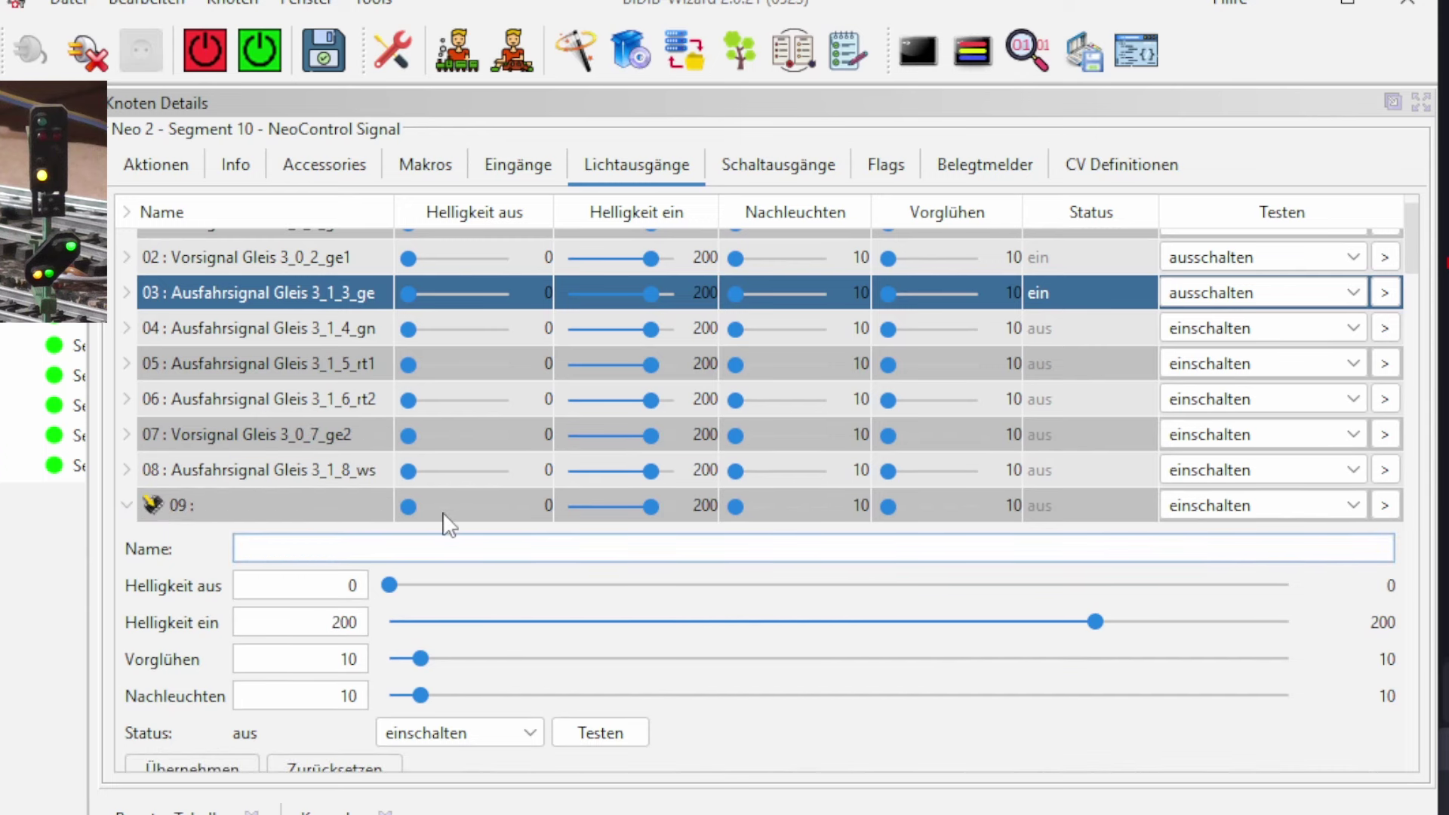
Step: Save the emptied name of light output 09, and clear the parked name from output 10 and apply it, collapsing both outputs
left_click(127, 506)
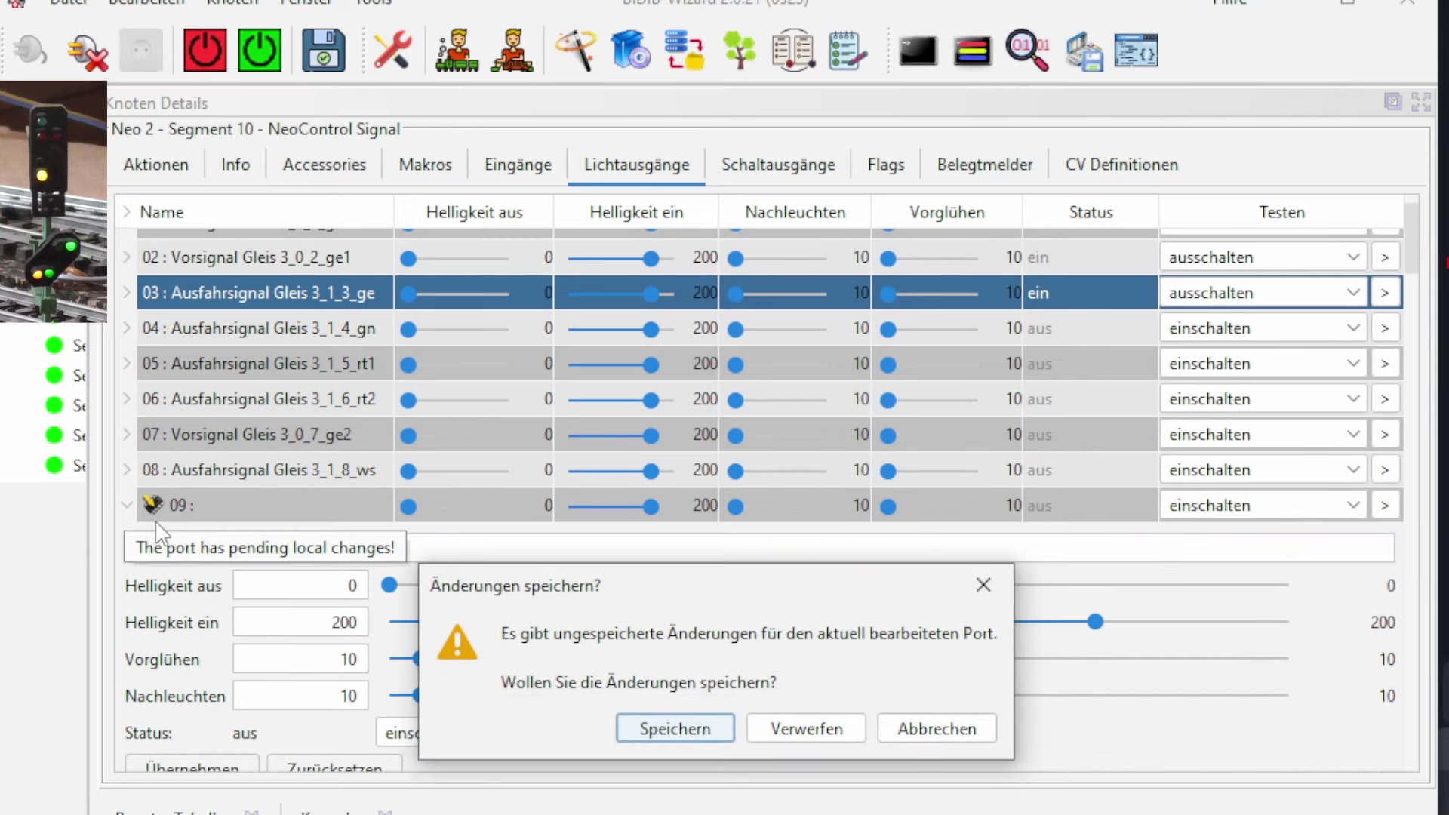
left_click(674, 726)
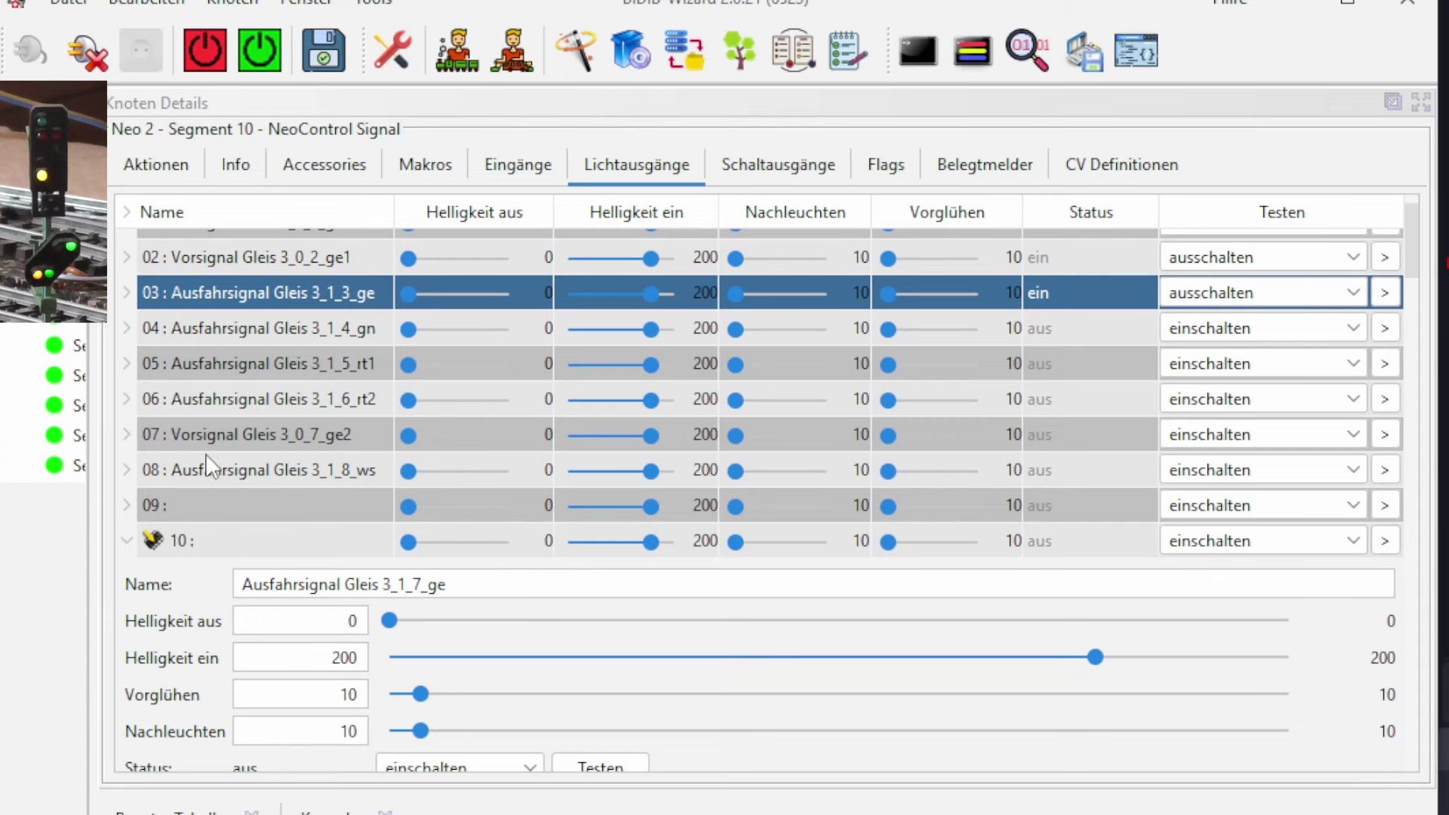
scroll(210, 464, "up", 2)
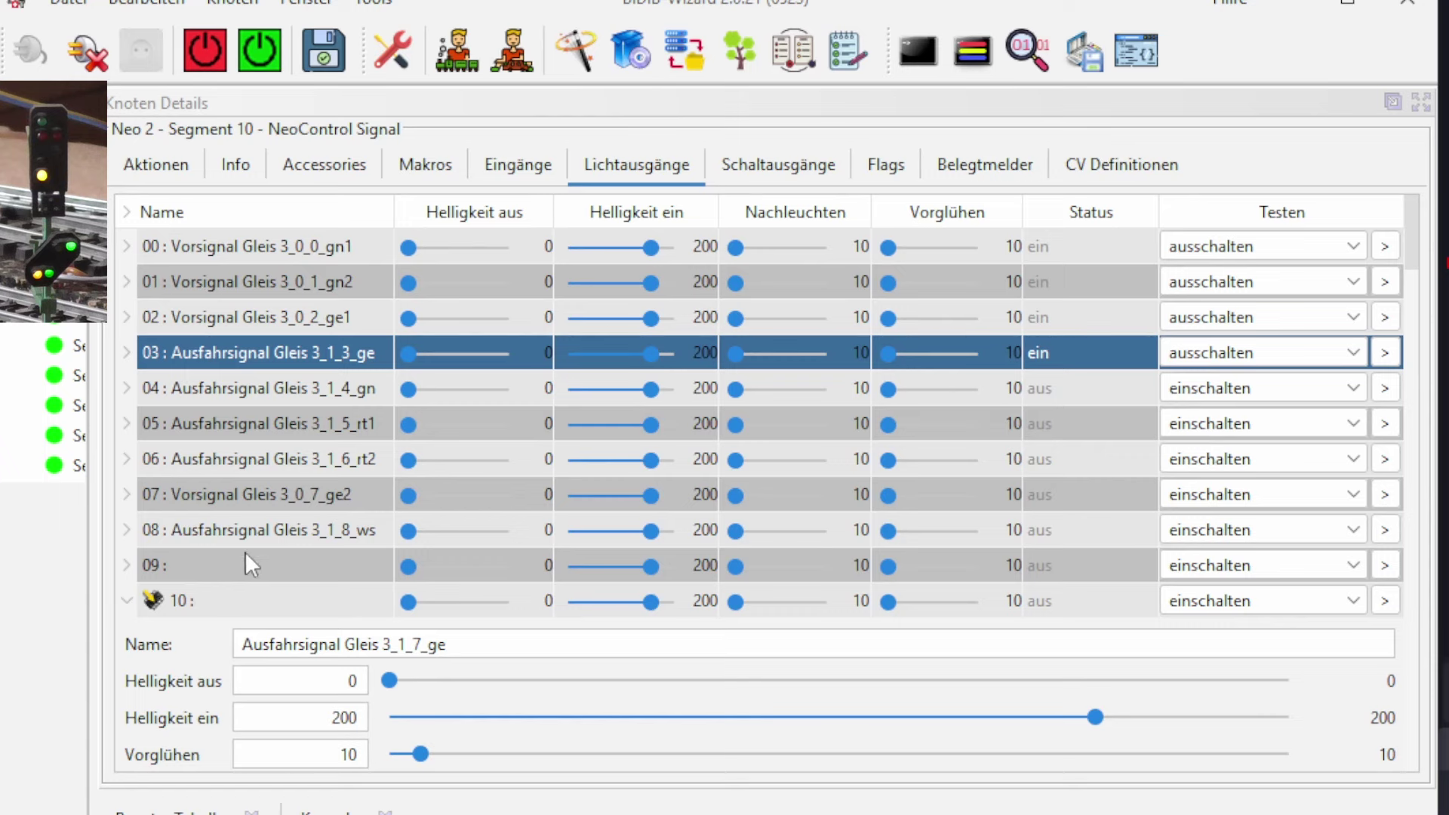
scroll(255, 552, "down", 3)
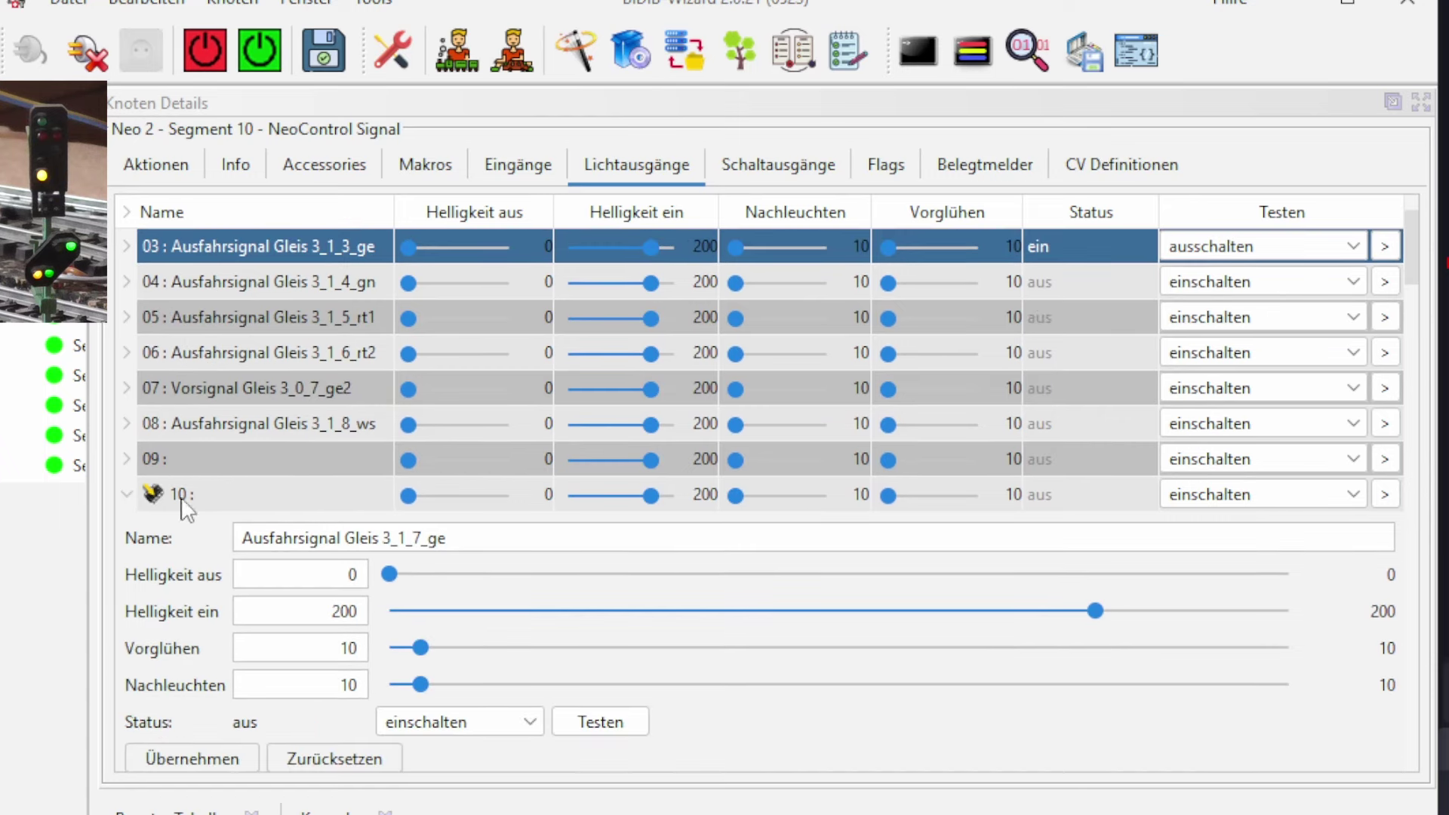
left_click(460, 537)
left_click_drag(460, 538, 164, 539)
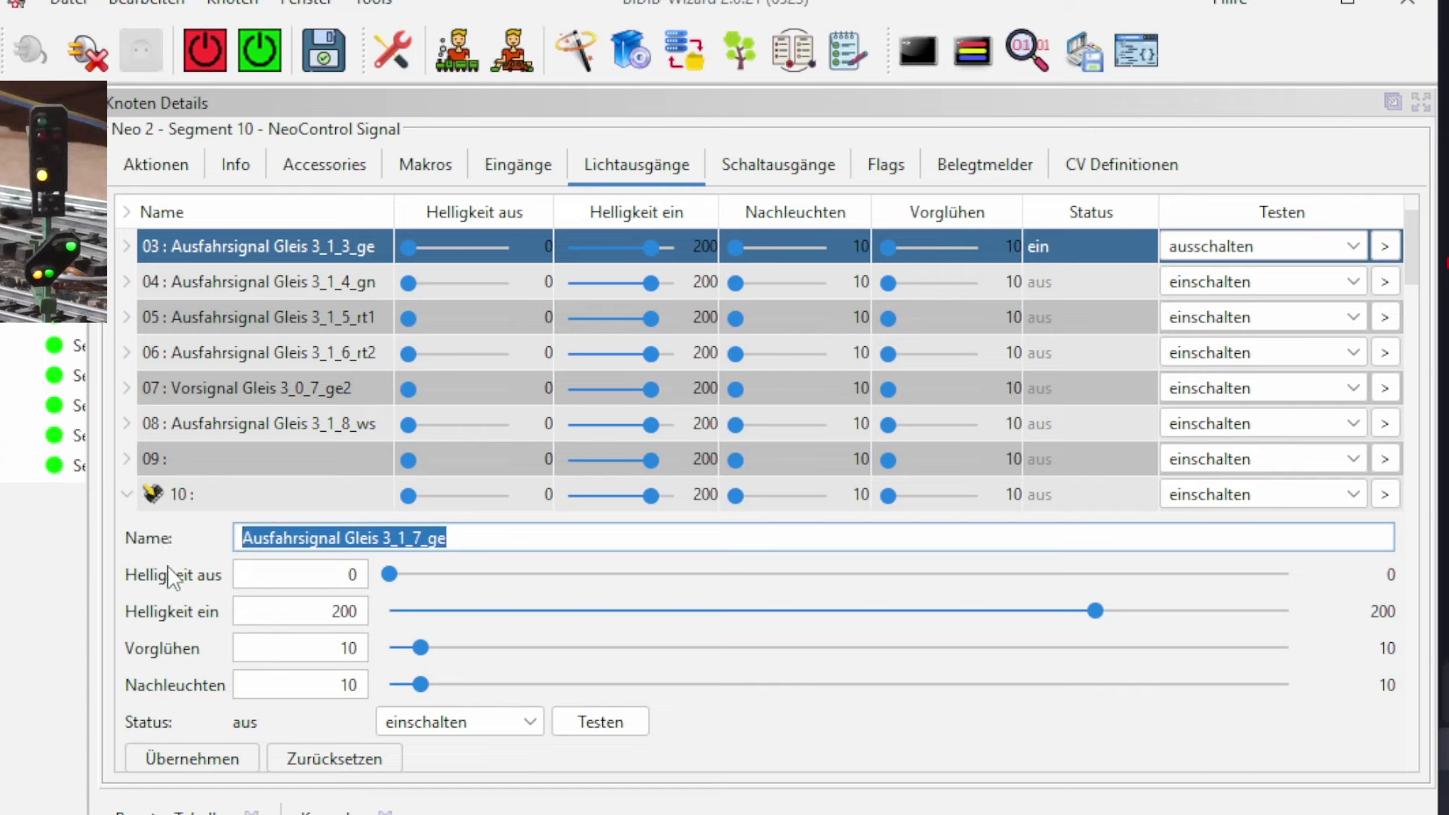
key("BackSpace")
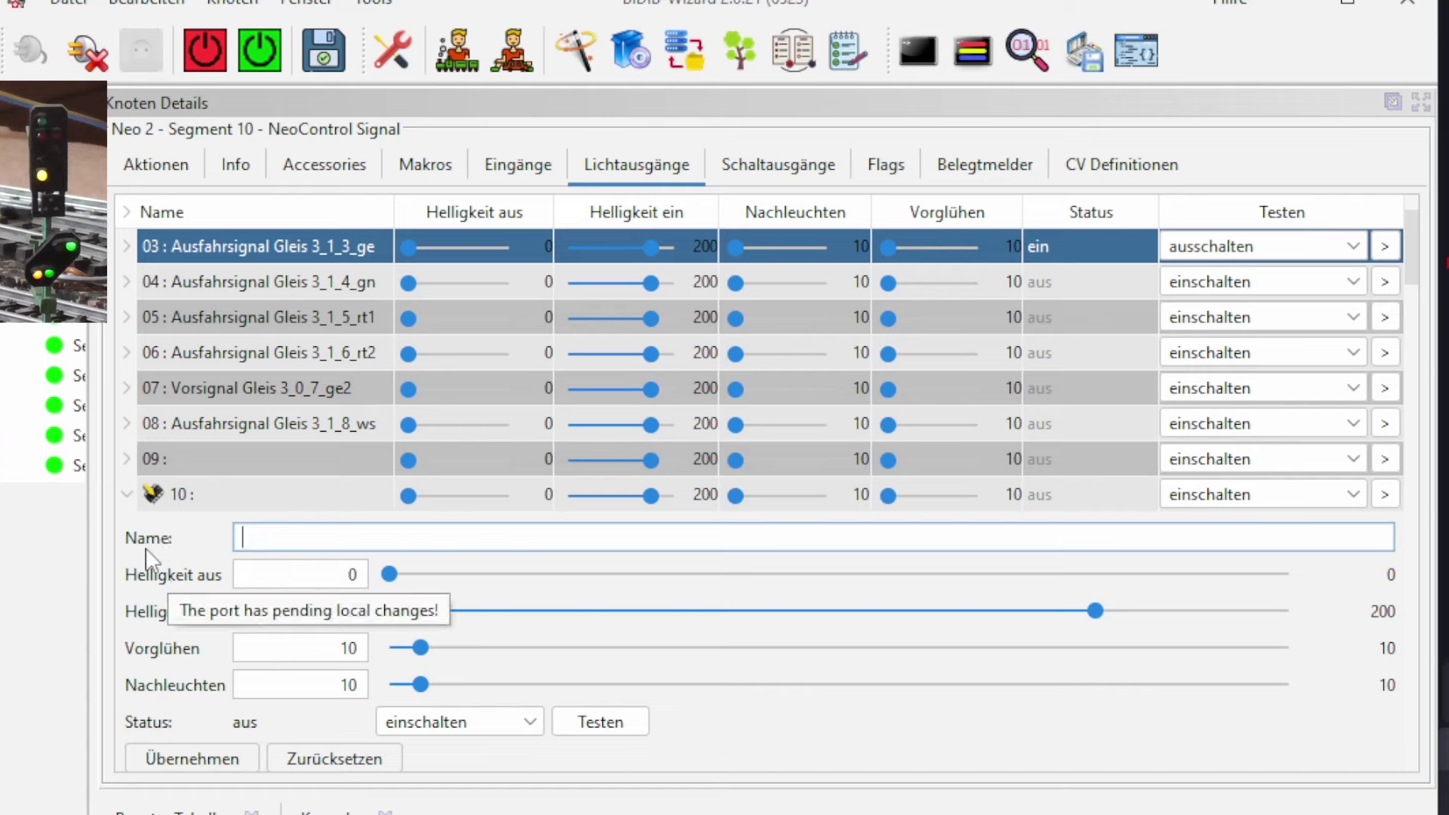
left_click(189, 755)
left_click(129, 495)
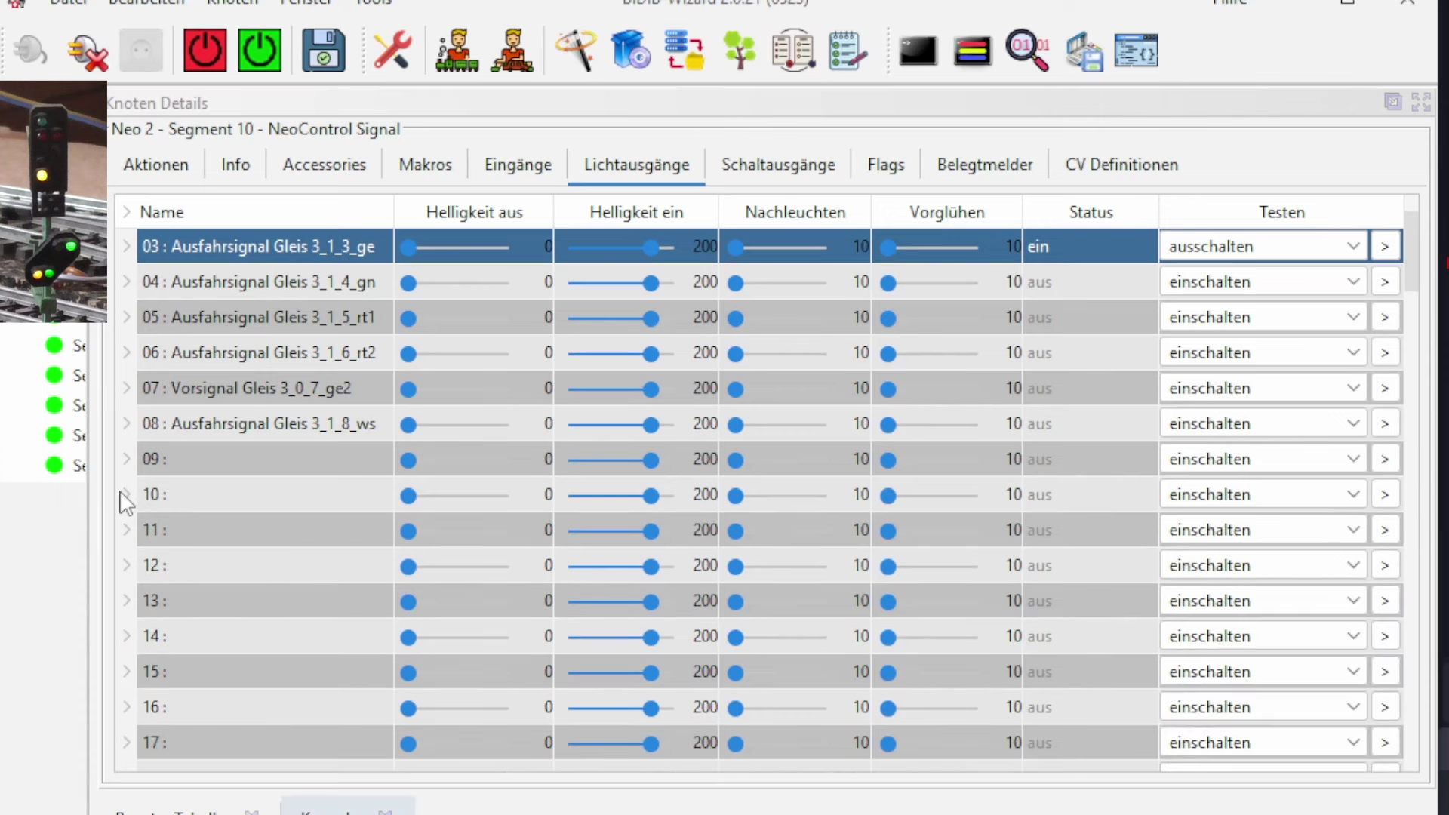
Step: Test light output 03, Ausfahrsignal Gleis 3_1_3_ge, by switching it on and off repeatedly, and leave it switched off
scroll(368, 549, "up", 1)
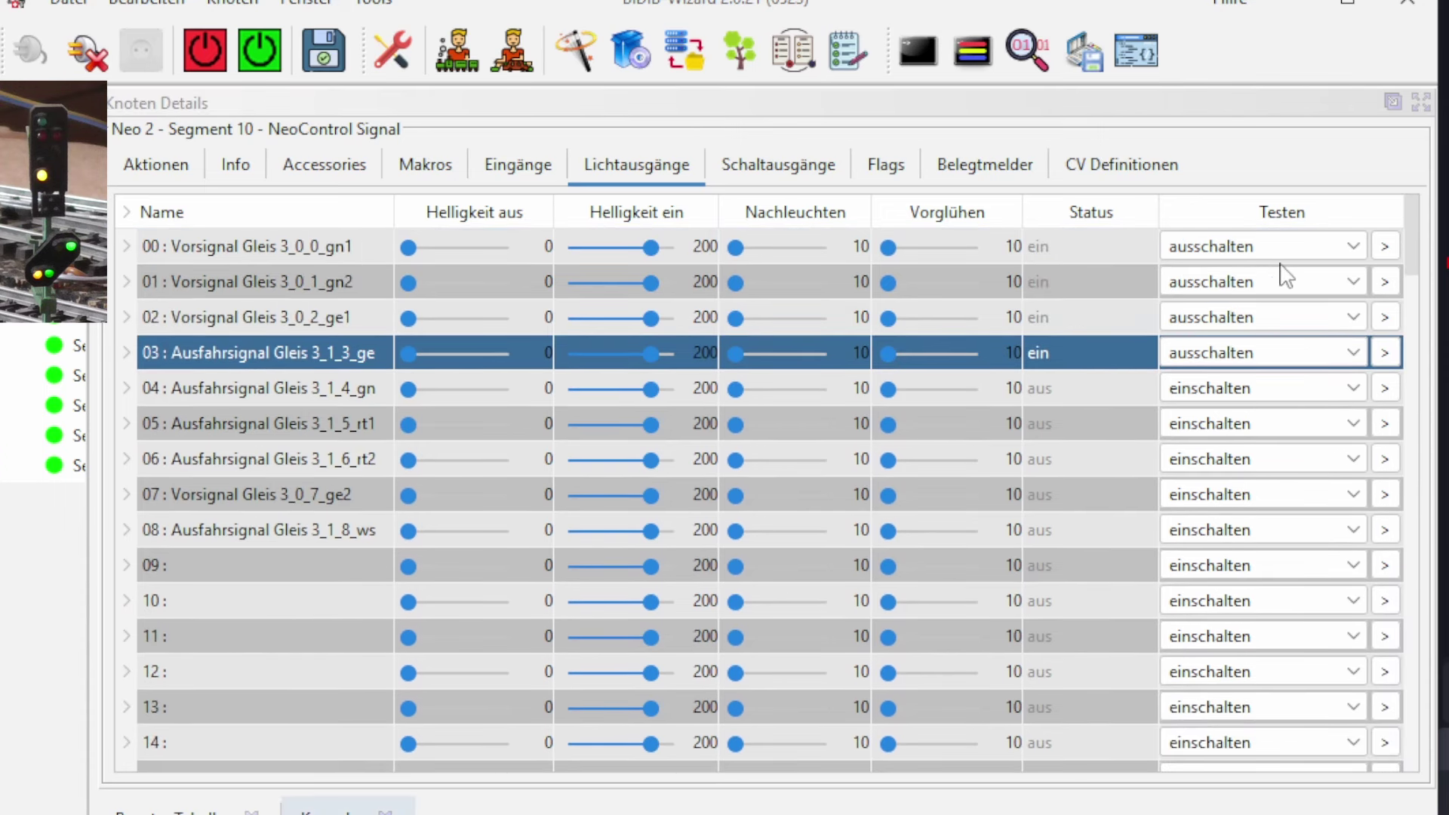
left_click(1385, 352)
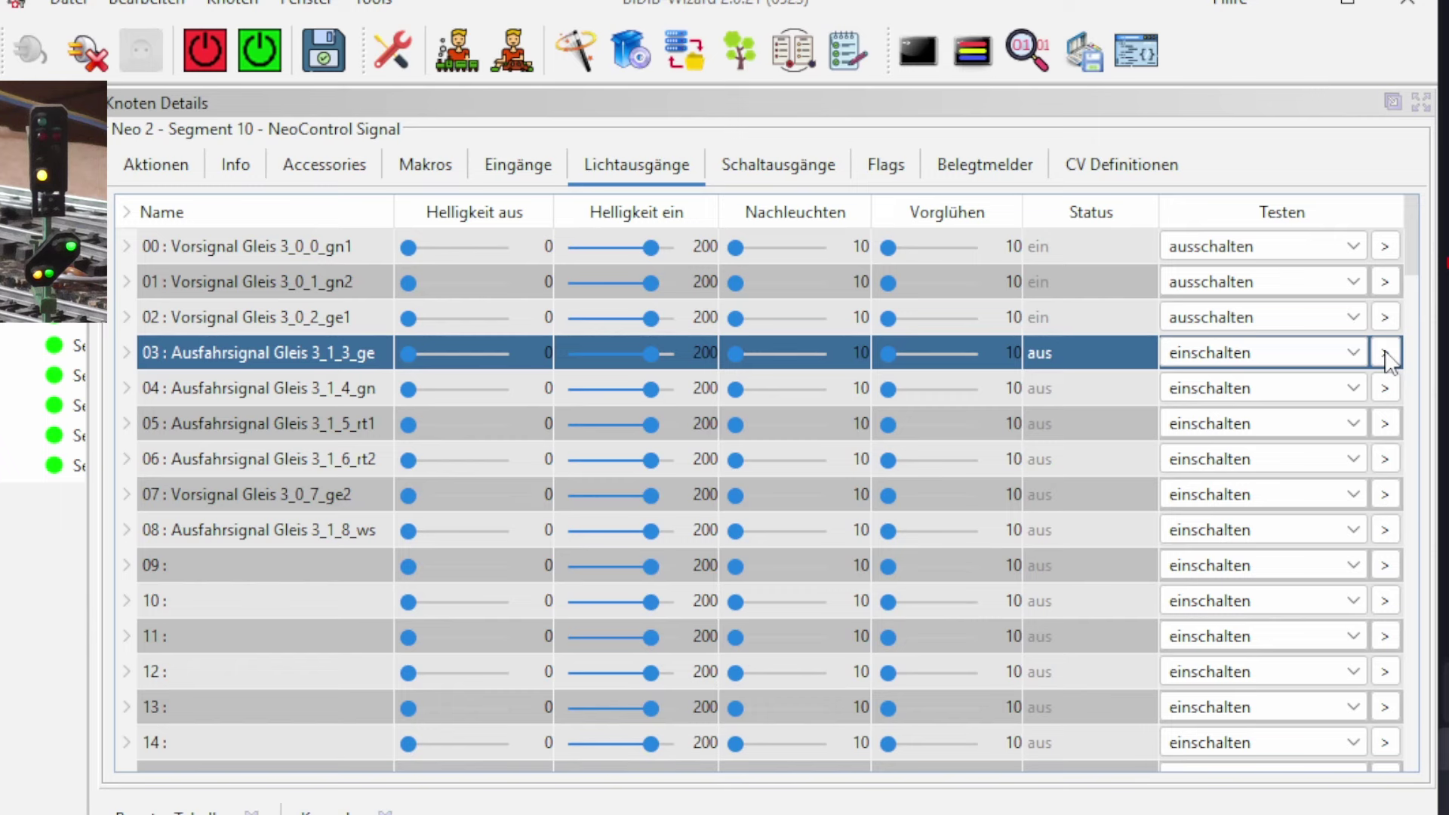
left_click(1385, 352)
left_click(1384, 353)
double_click(1387, 354)
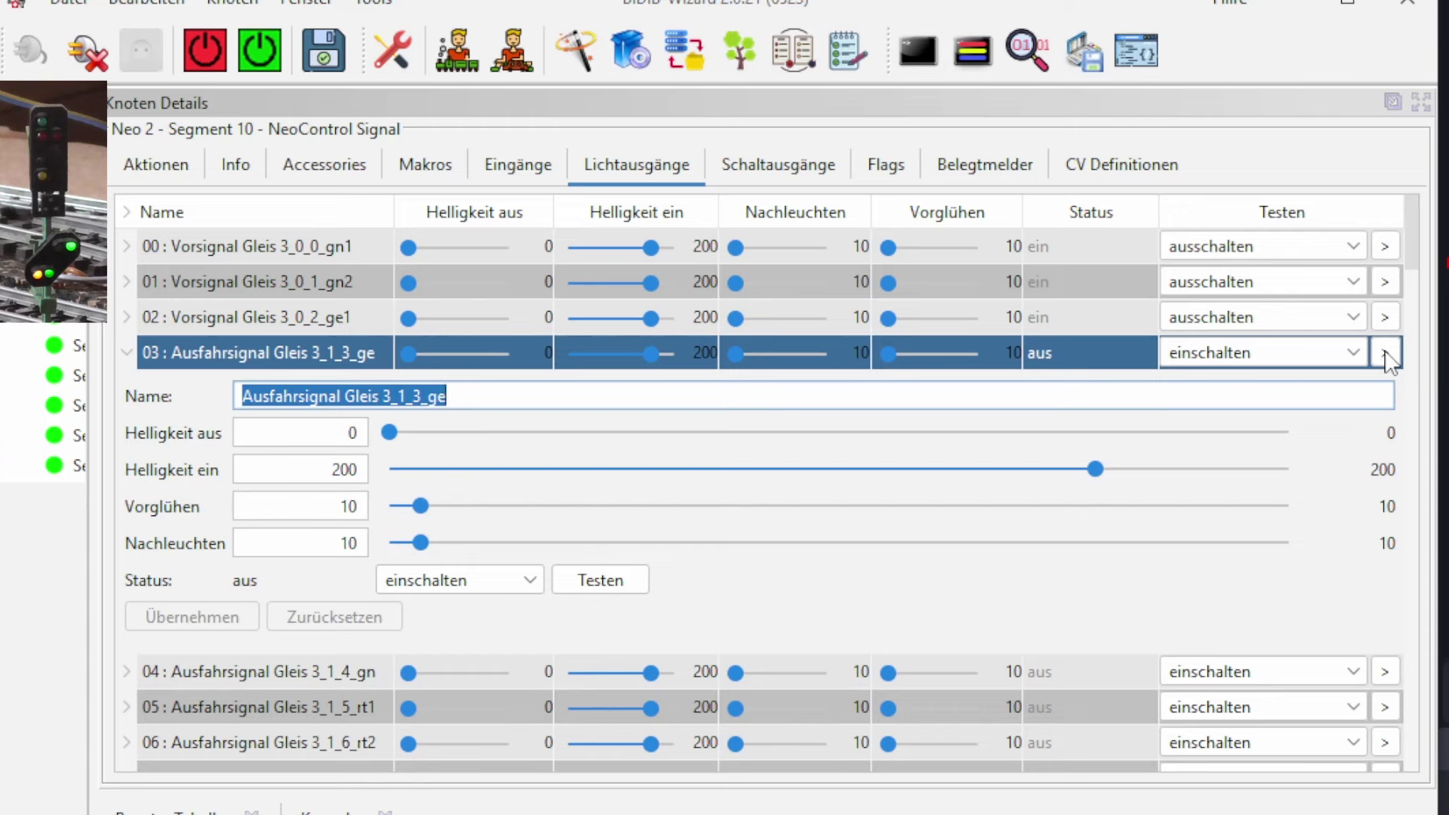
left_click(1385, 352)
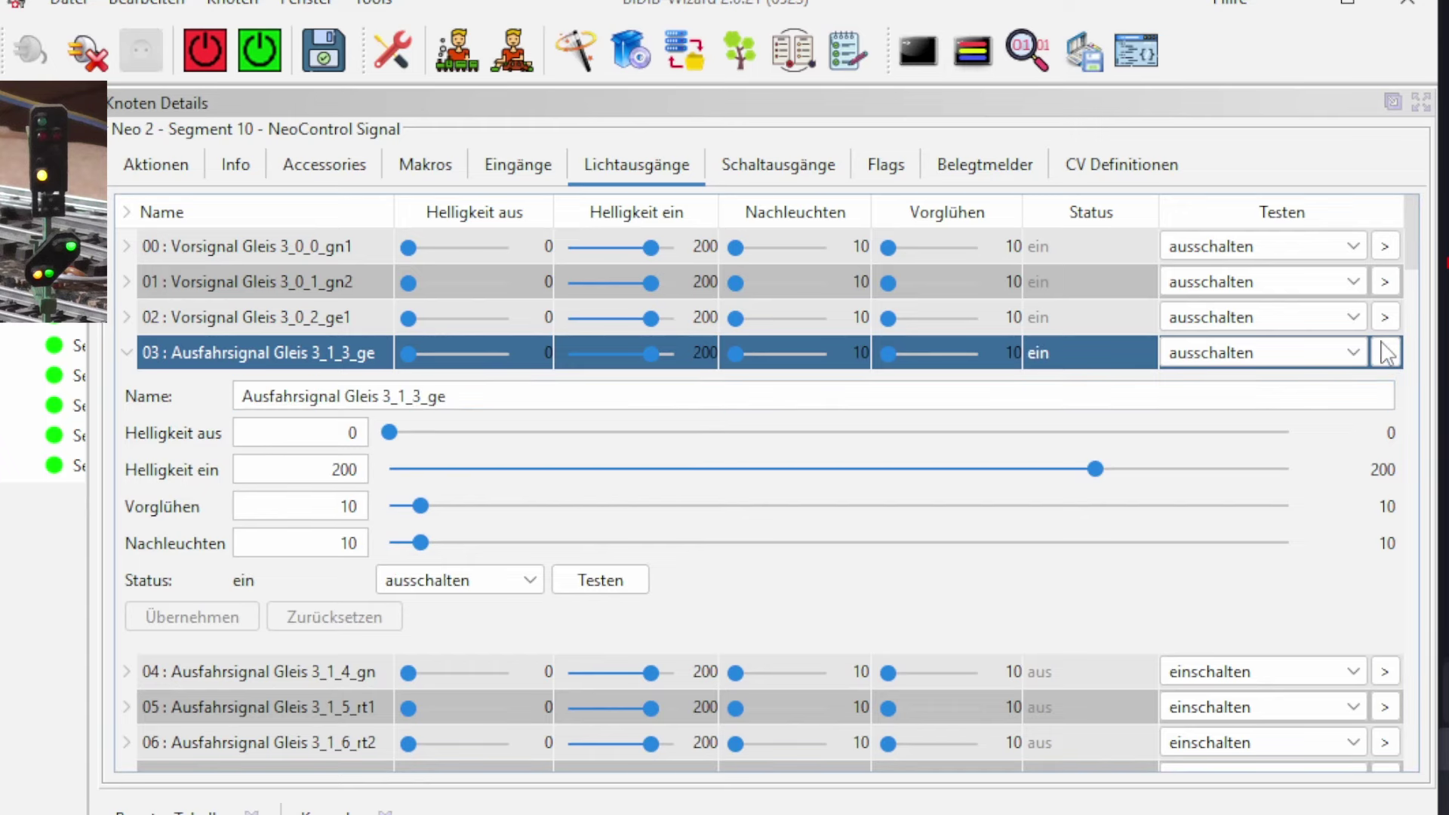
left_click(1385, 353)
left_click(1387, 353)
left_click(127, 354)
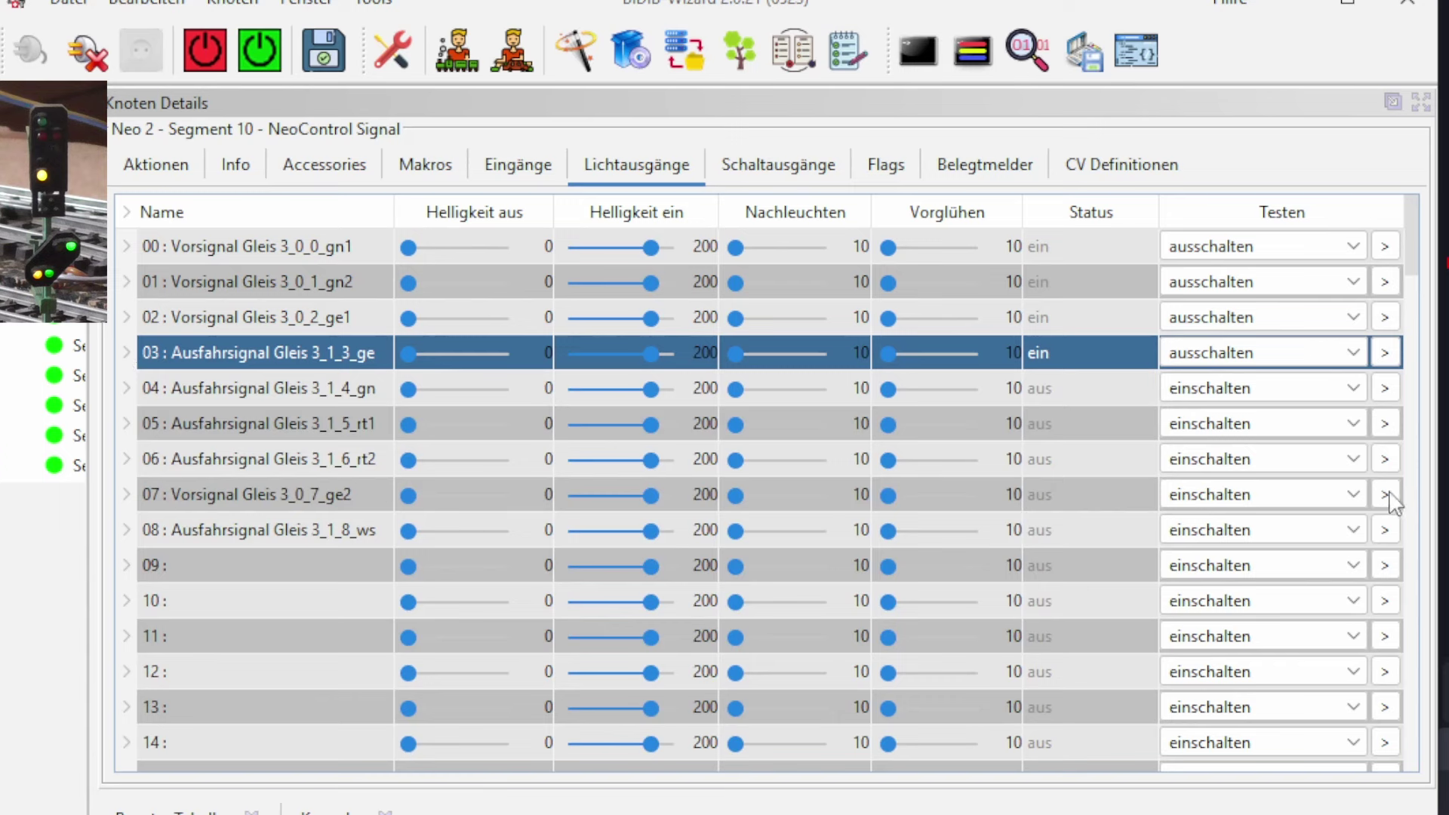
left_click(1386, 353)
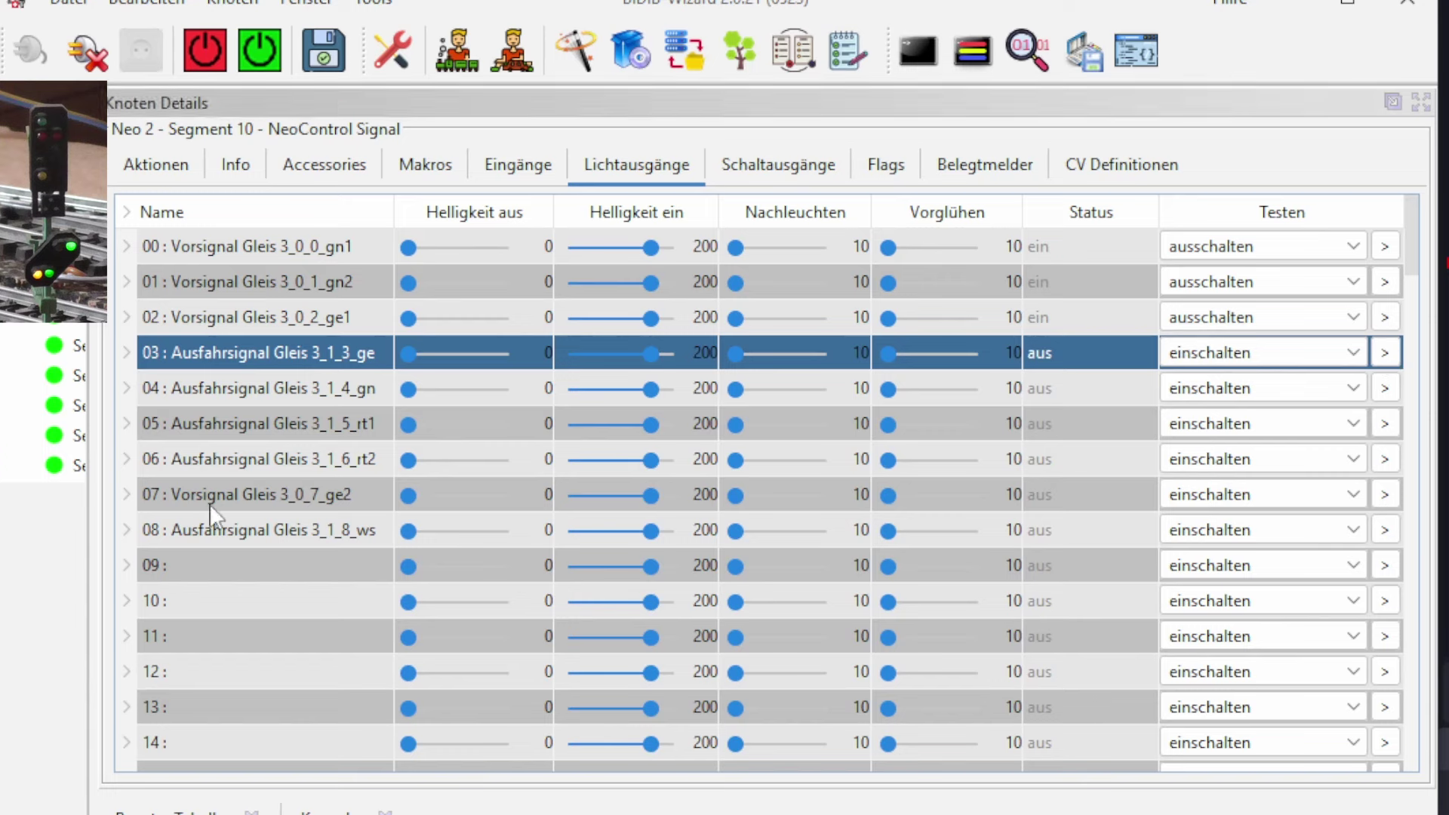
Step: Test the remaining signal lamps by switching on light outputs 07, 03, 04, 05, 06 and 08 one after another
left_click(1384, 497)
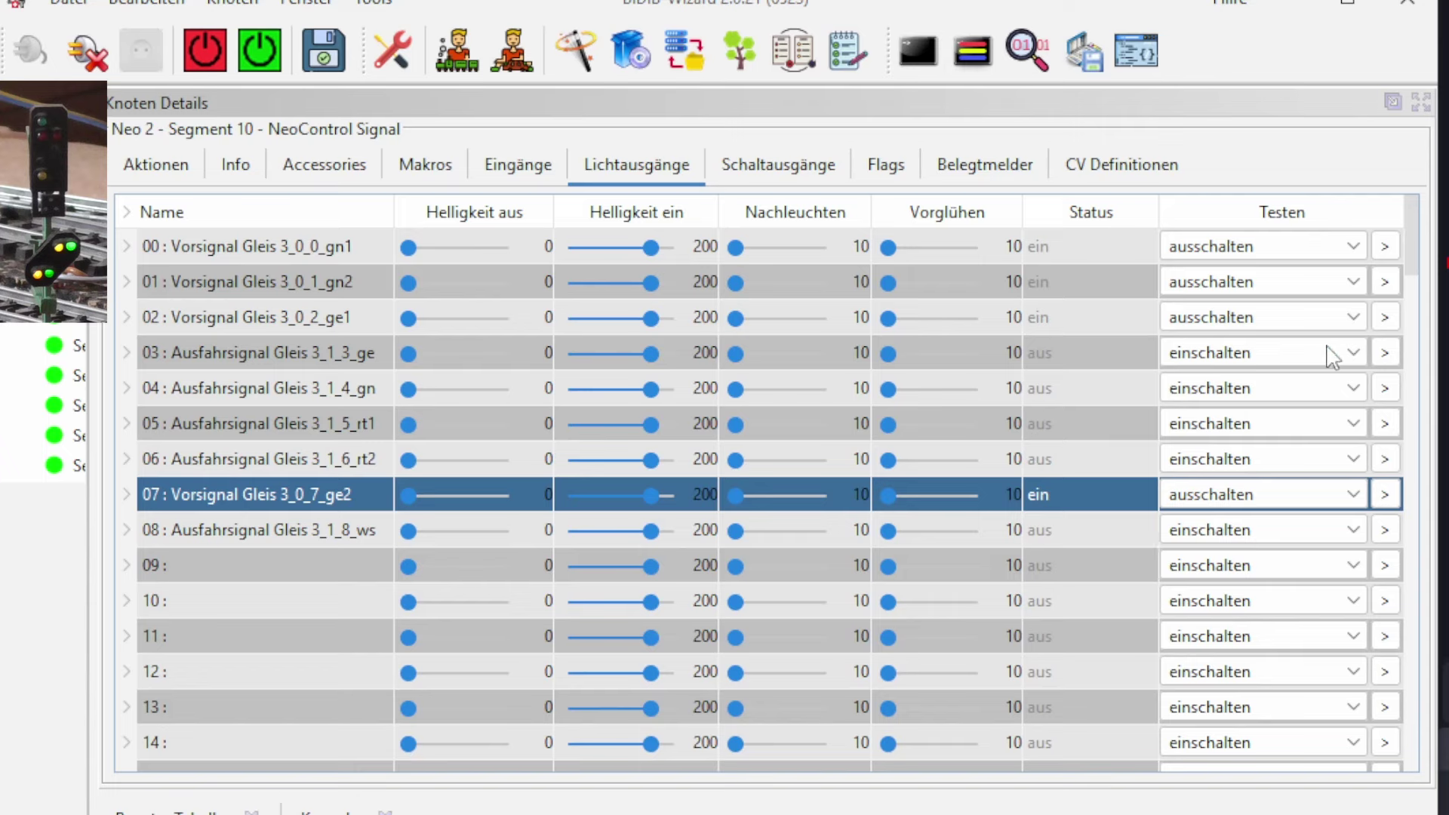
left_click(1386, 354)
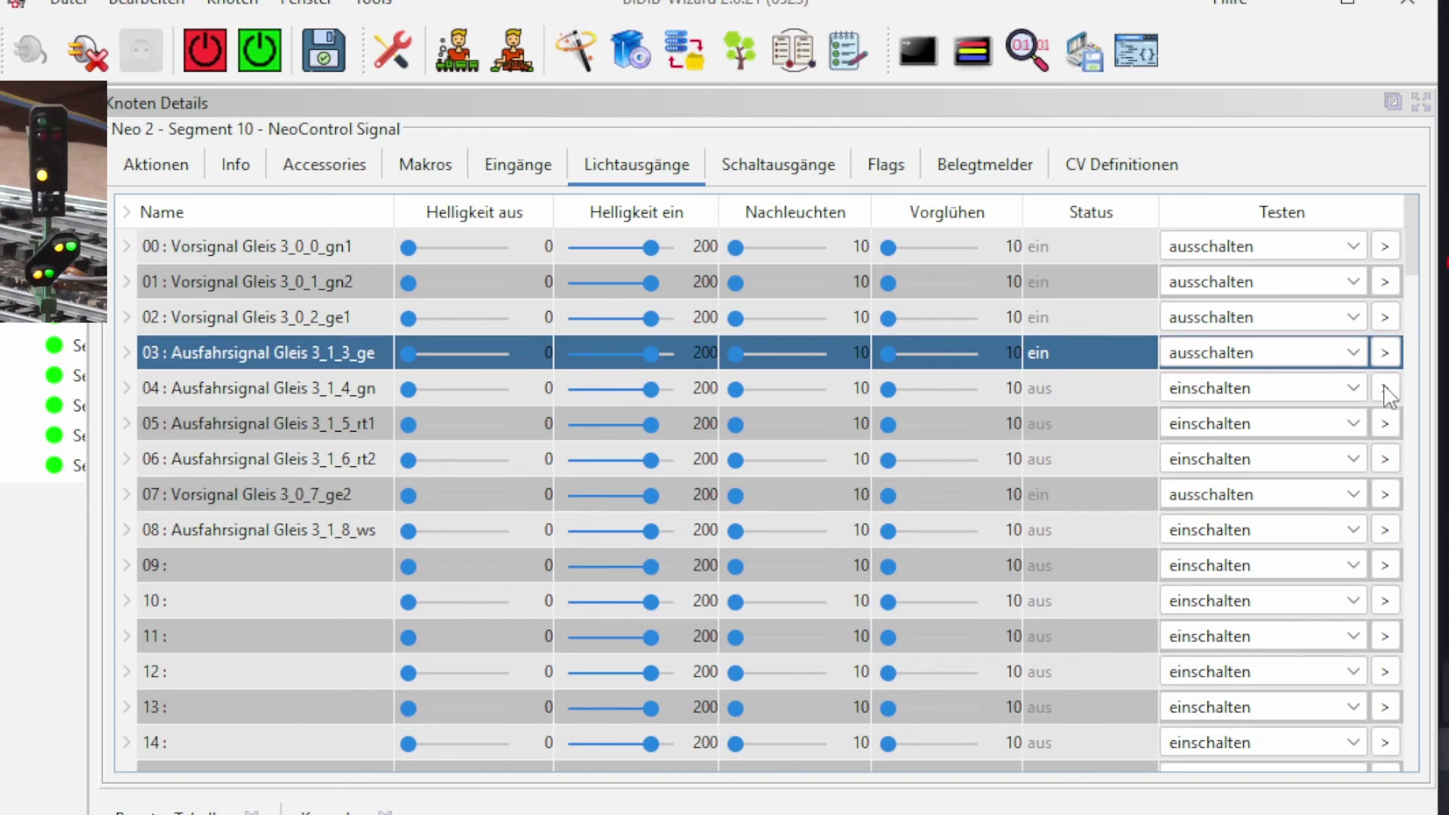
left_click(1386, 389)
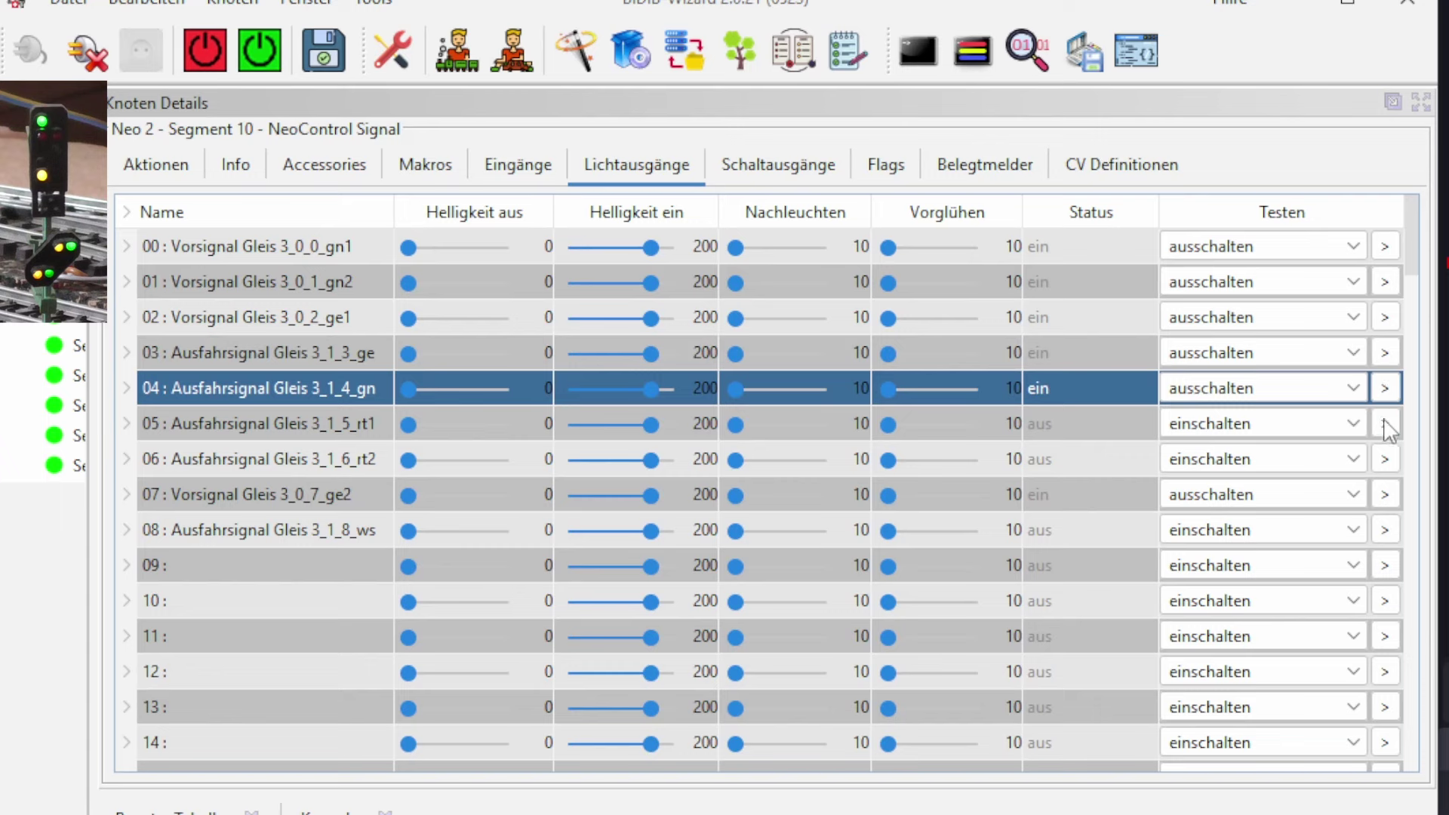
left_click(1386, 424)
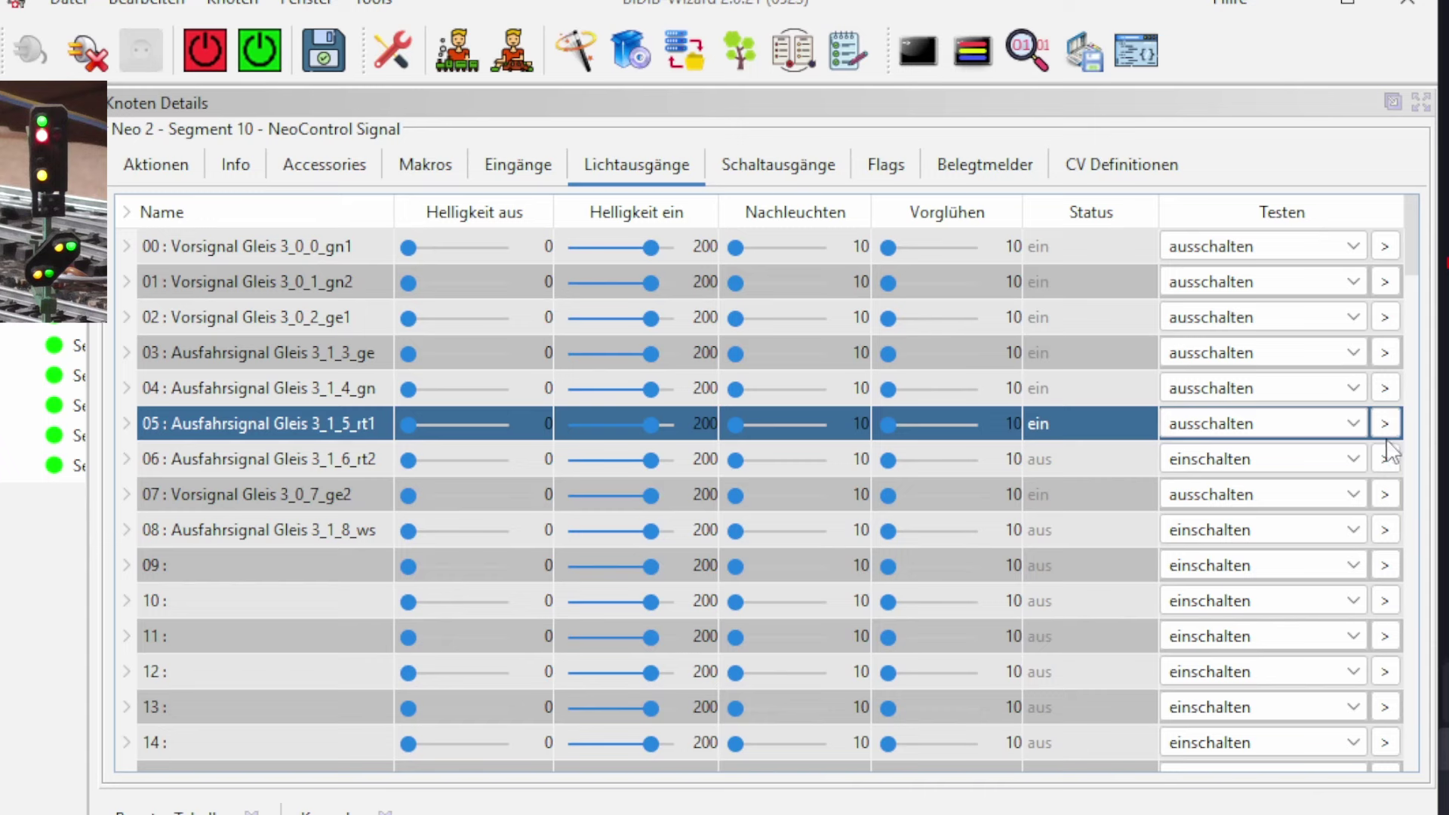
left_click(1385, 459)
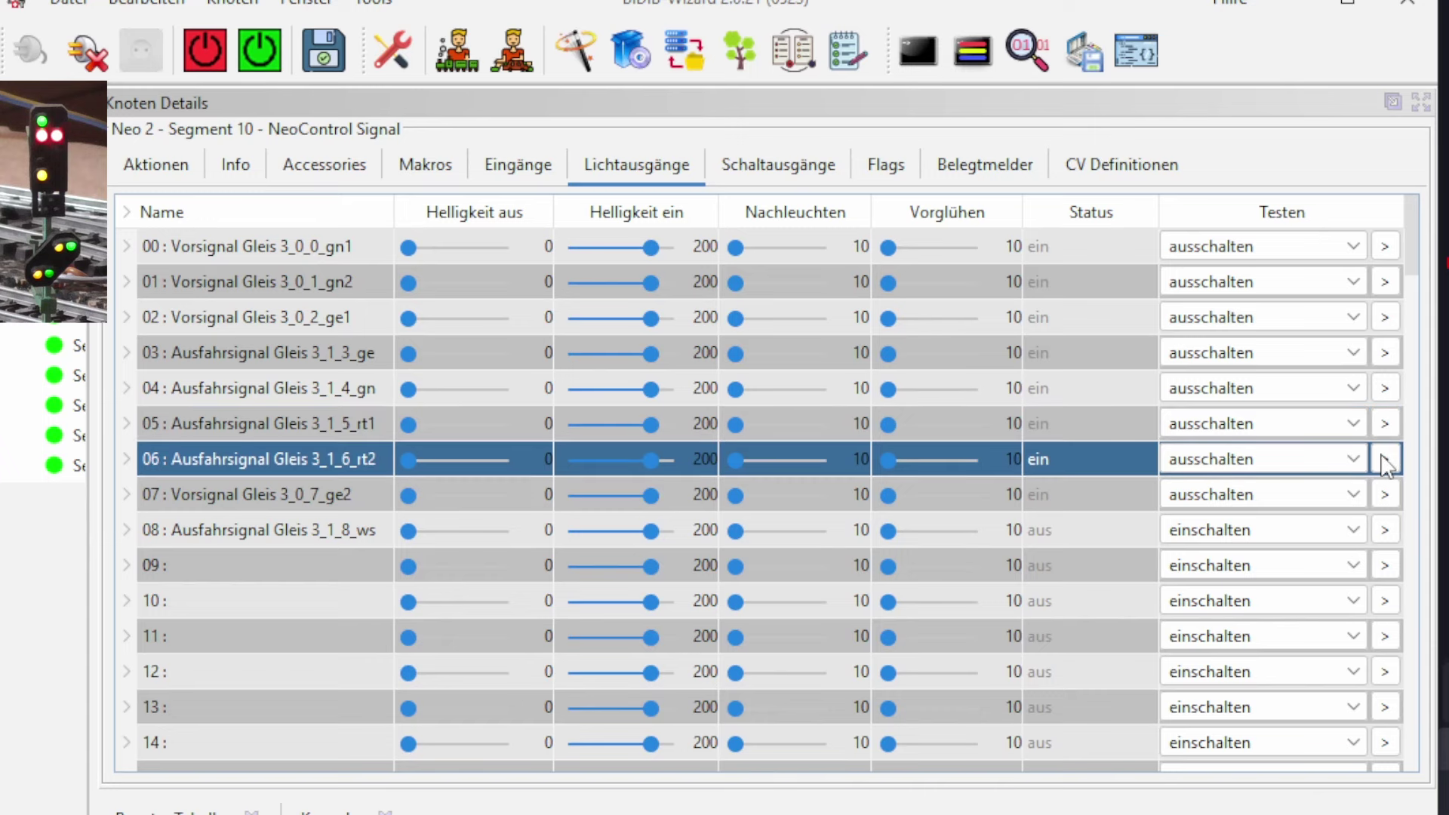
left_click(1385, 532)
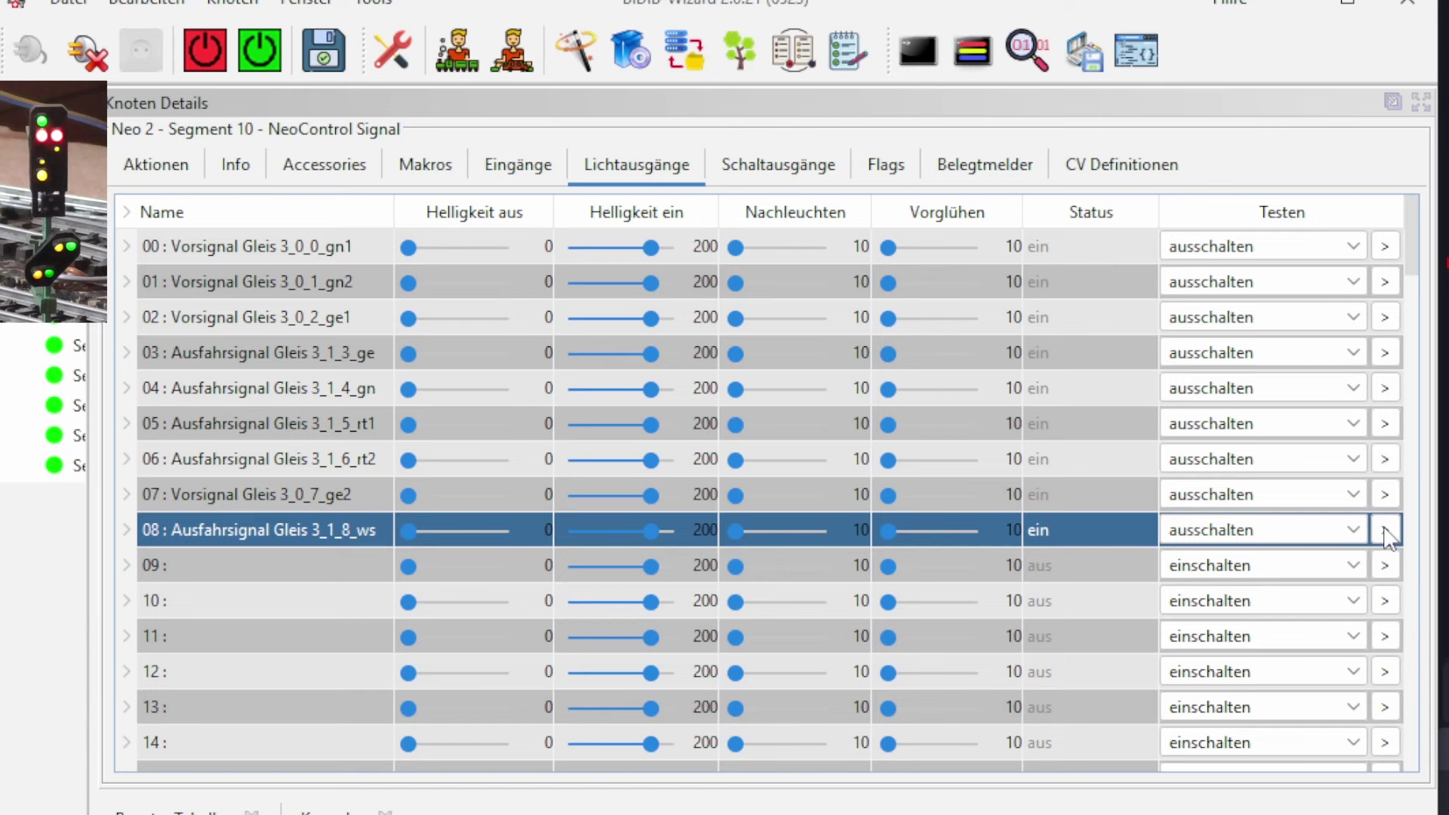
Step: Switch off light outputs 00 through 08 one after another
left_click(1385, 247)
left_click(1385, 282)
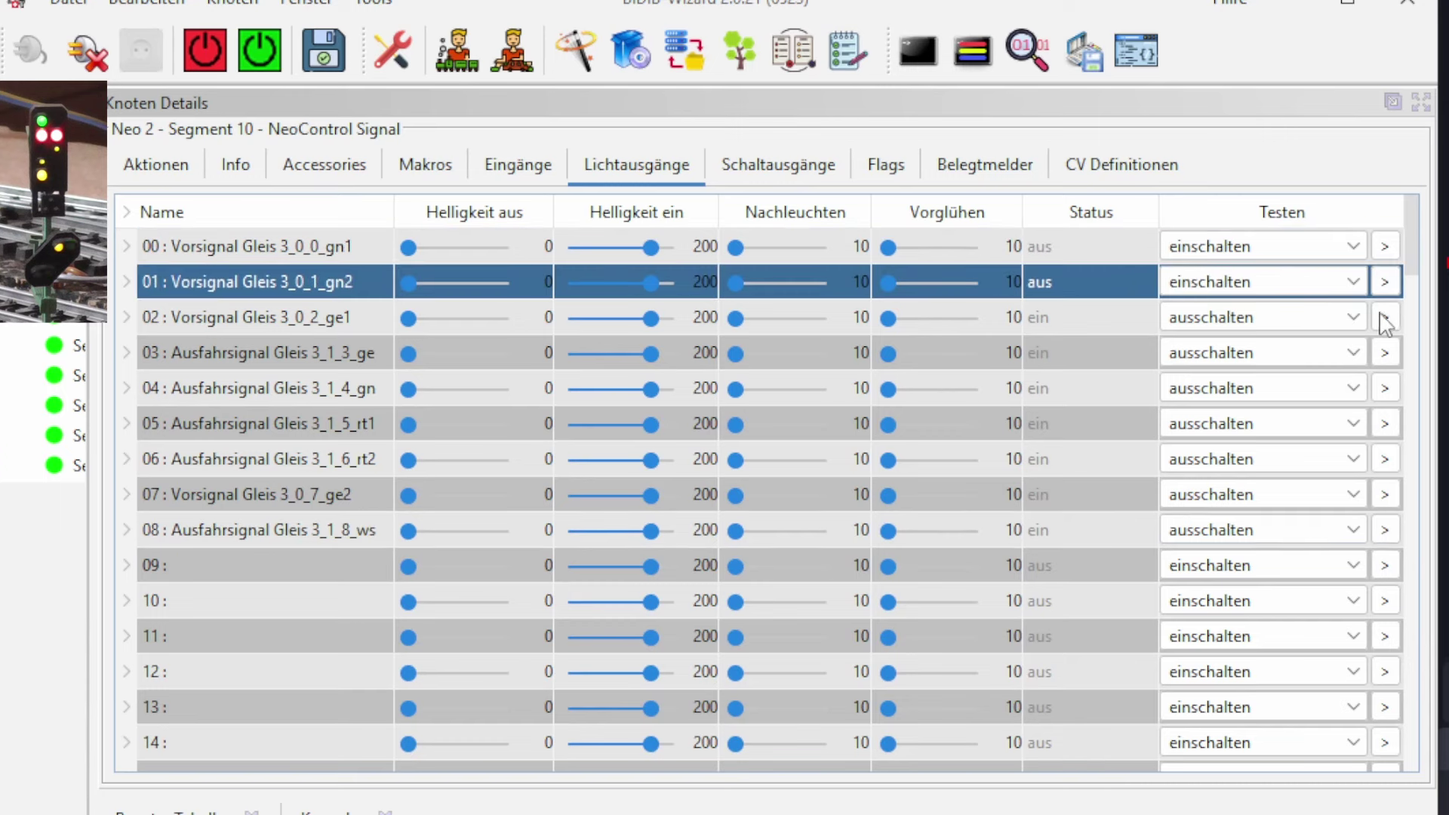
left_click(1385, 317)
left_click(1386, 352)
left_click(1385, 388)
left_click(1386, 423)
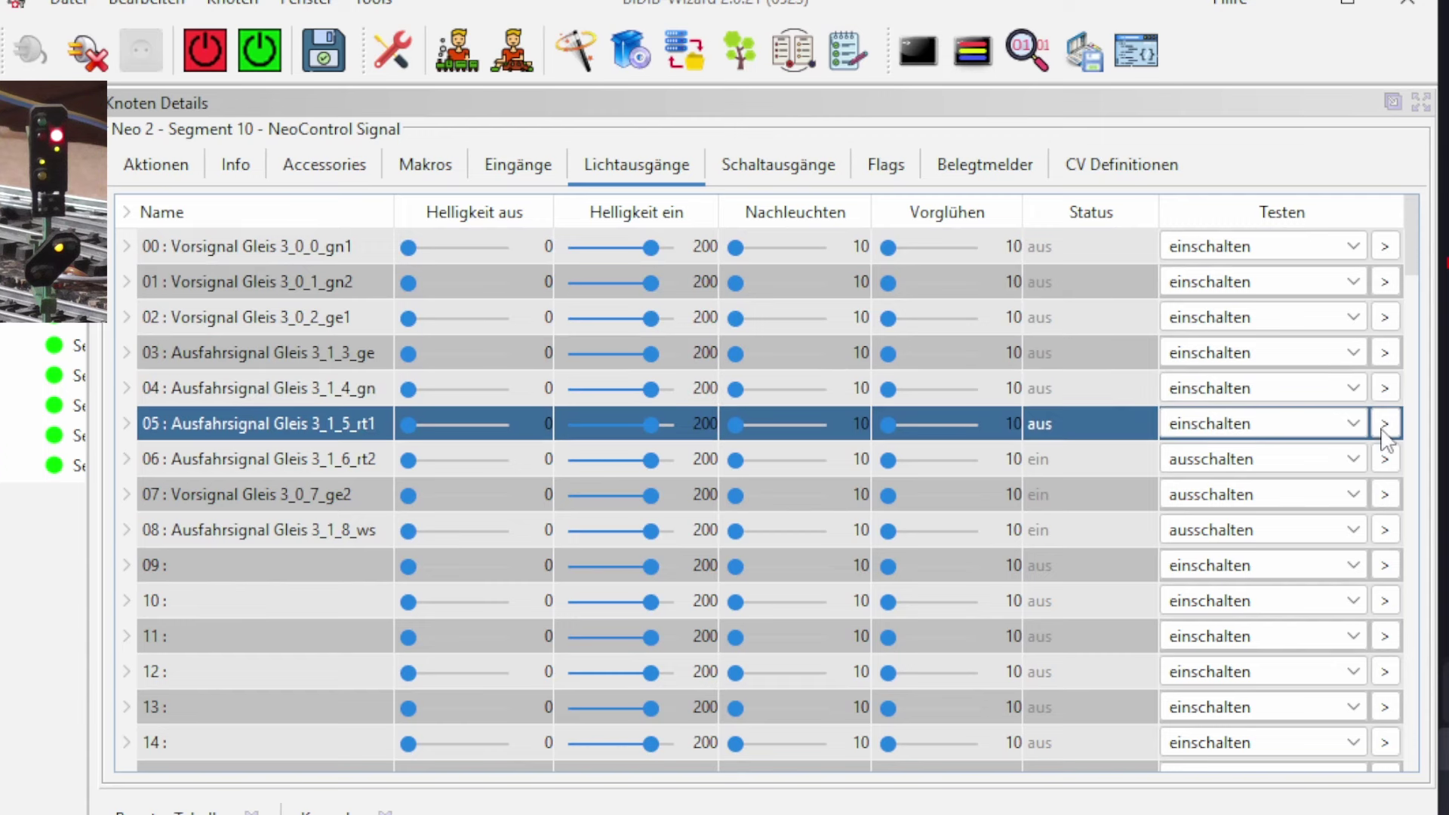
left_click(1387, 459)
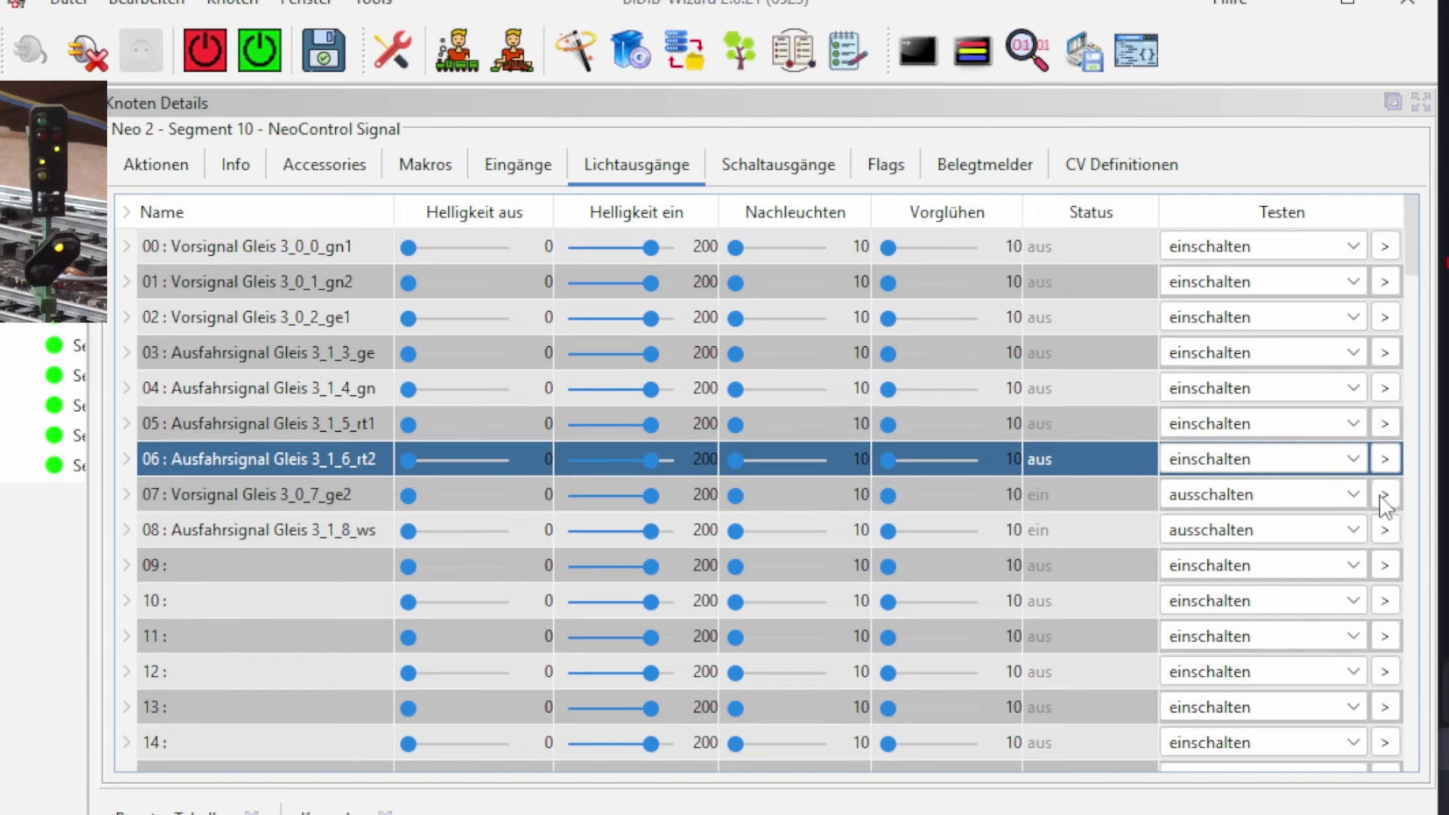
left_click(1386, 495)
left_click(1385, 529)
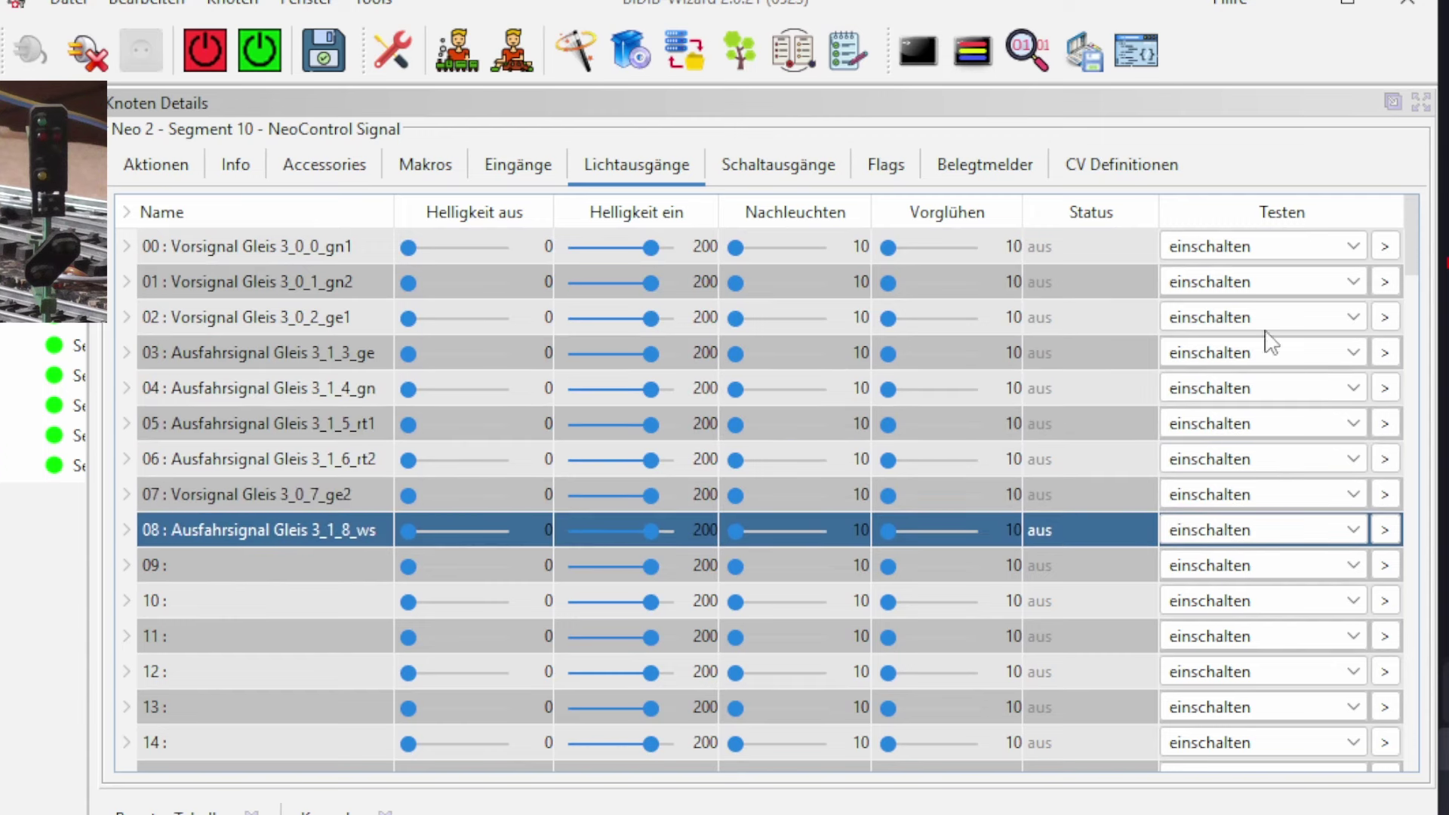
Step: Transfer the changed accessory 01, Ausfahrsignal Gleis 3_1, to the node and test its aspects Begriff_0, Begriff_1 and Begriff_2
left_click(417, 158)
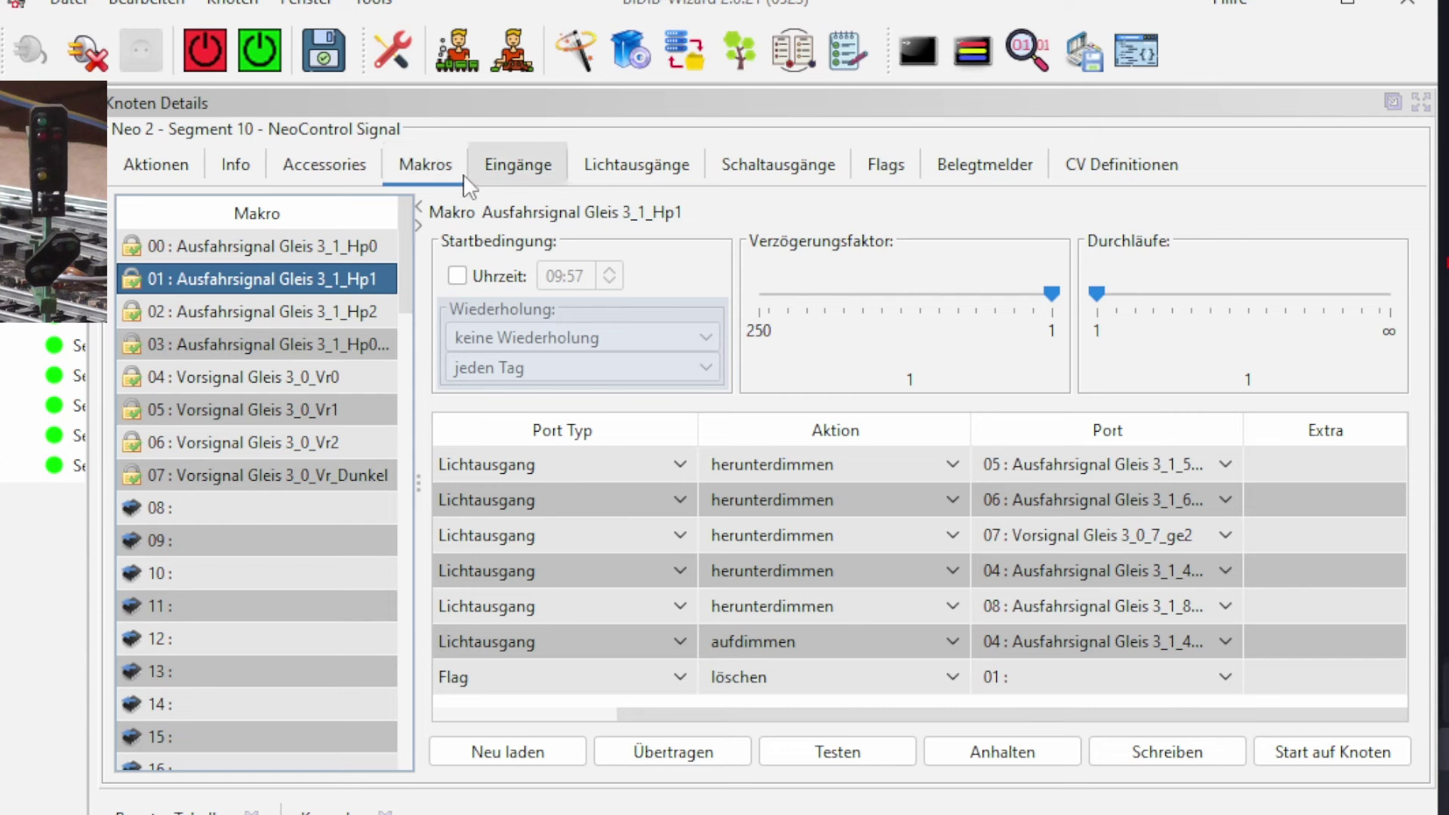
left_click(324, 165)
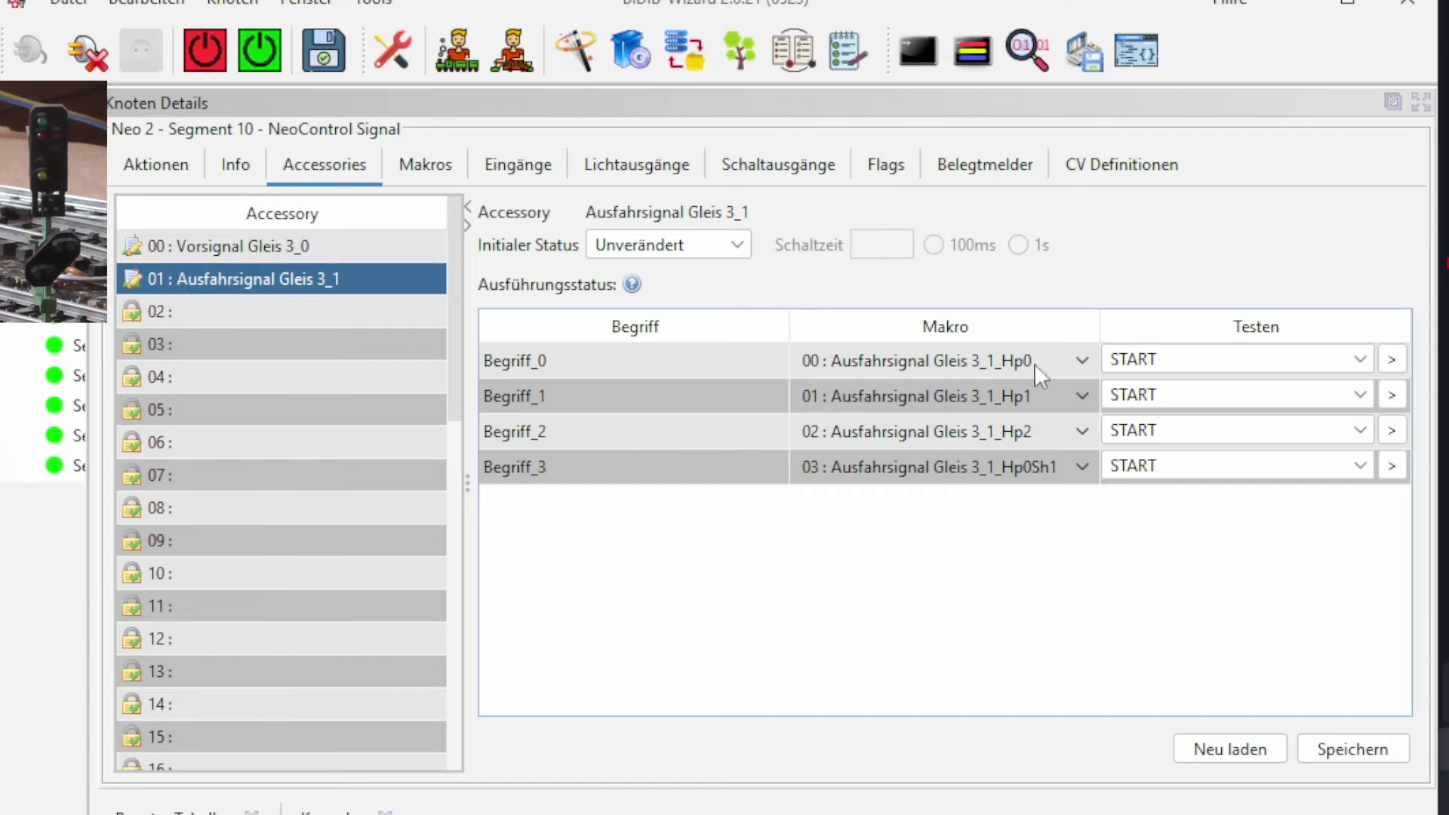
left_click(1392, 362)
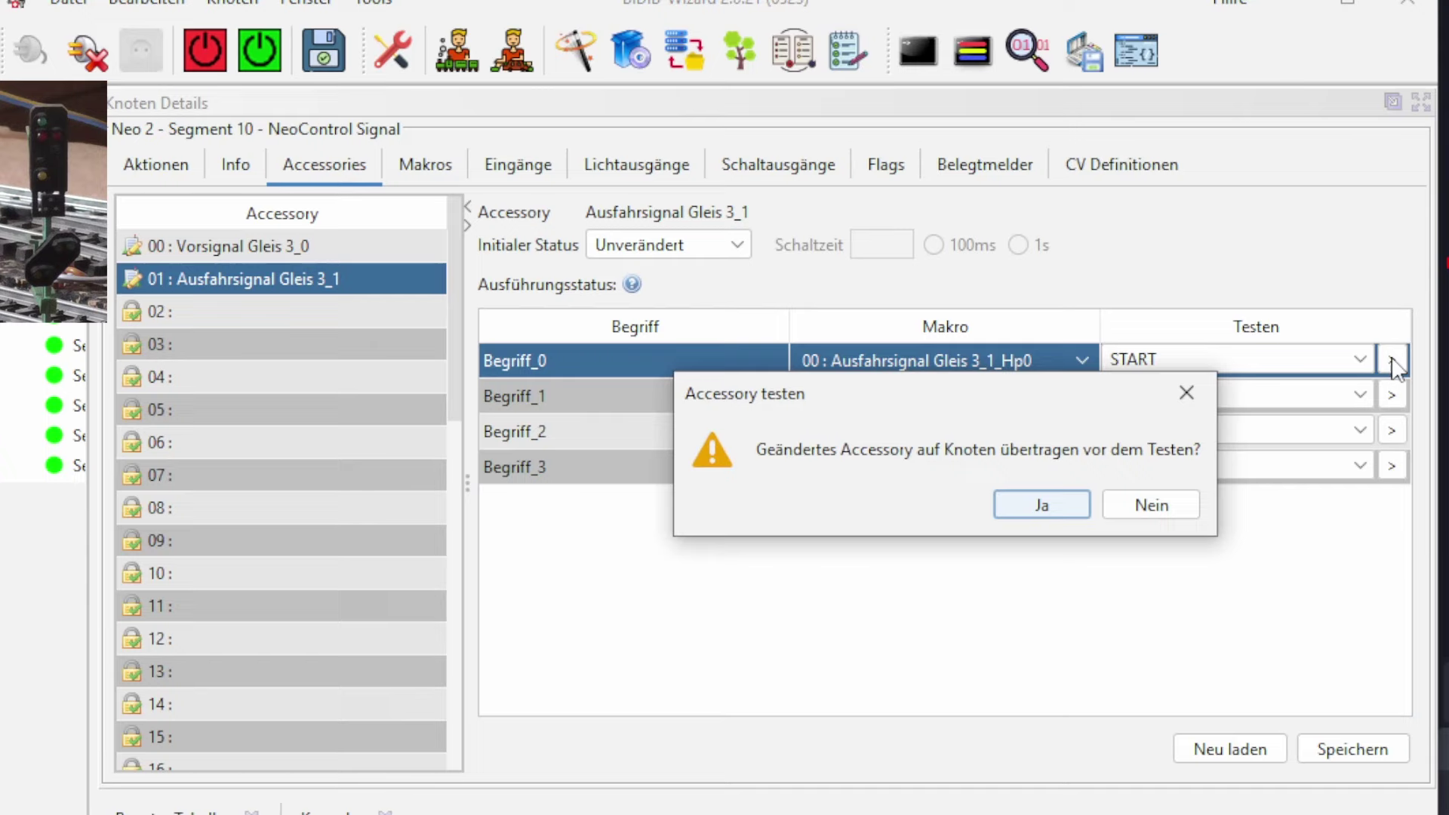
left_click(1041, 506)
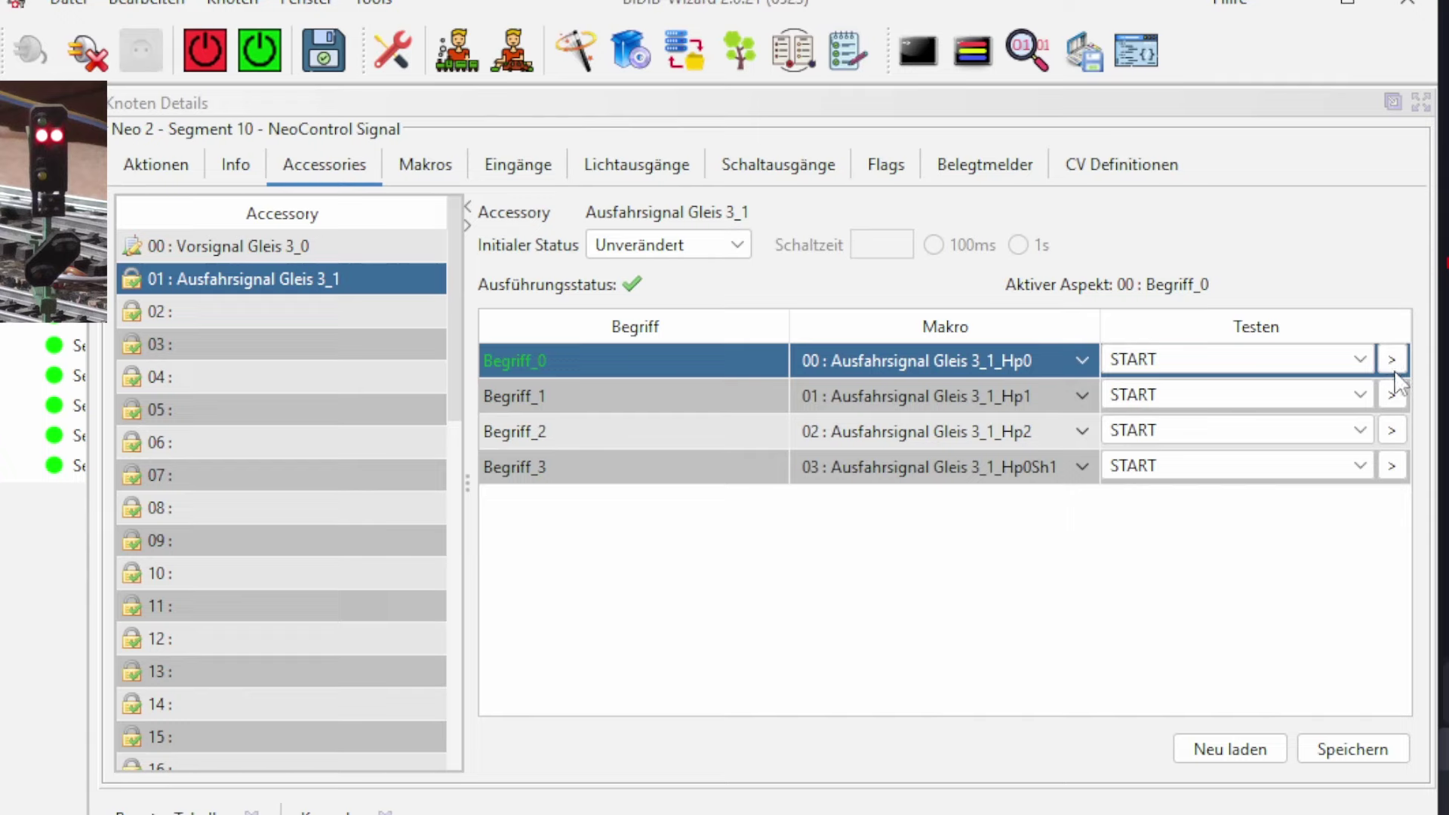
left_click(1392, 395)
left_click(1392, 430)
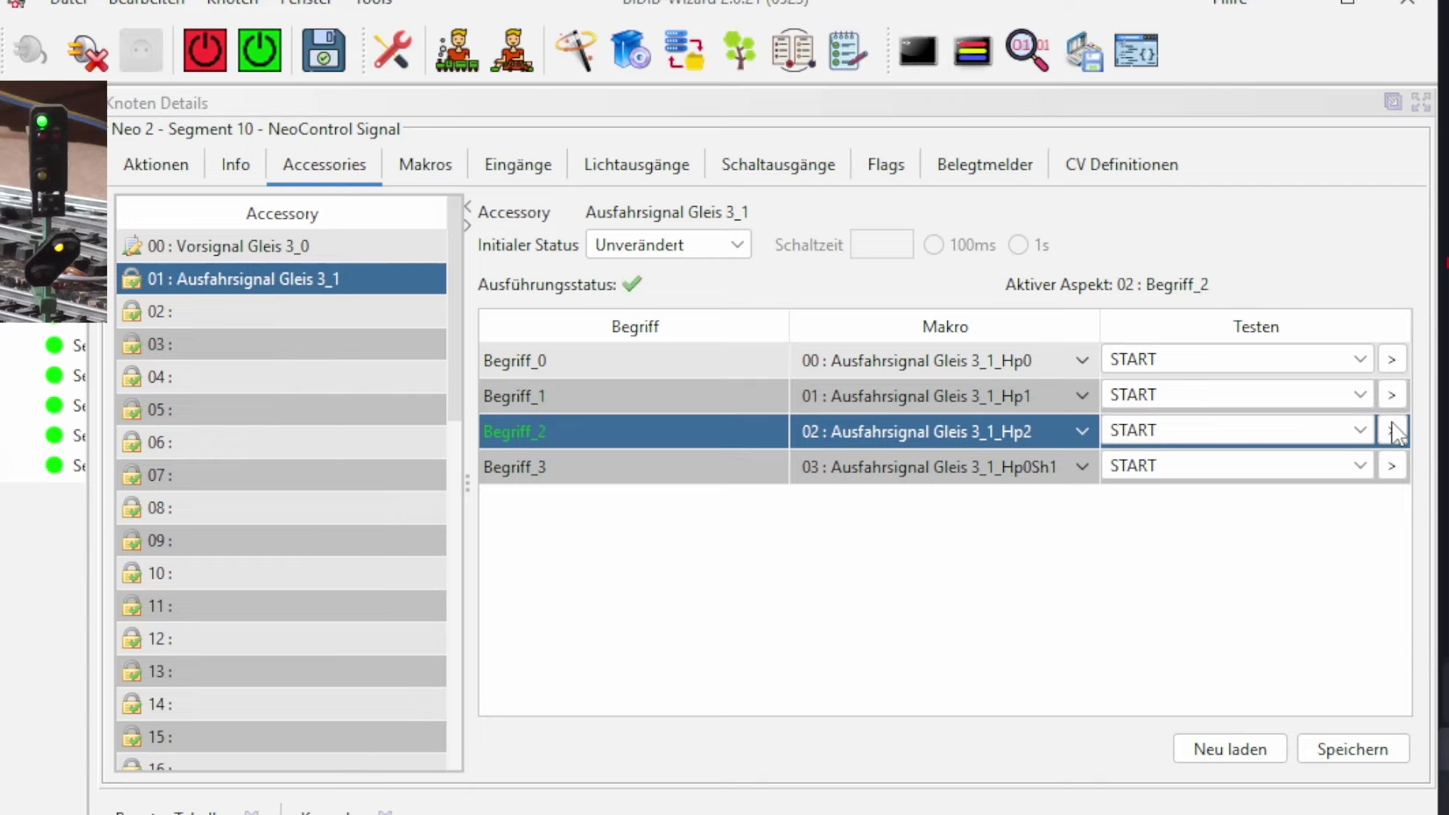
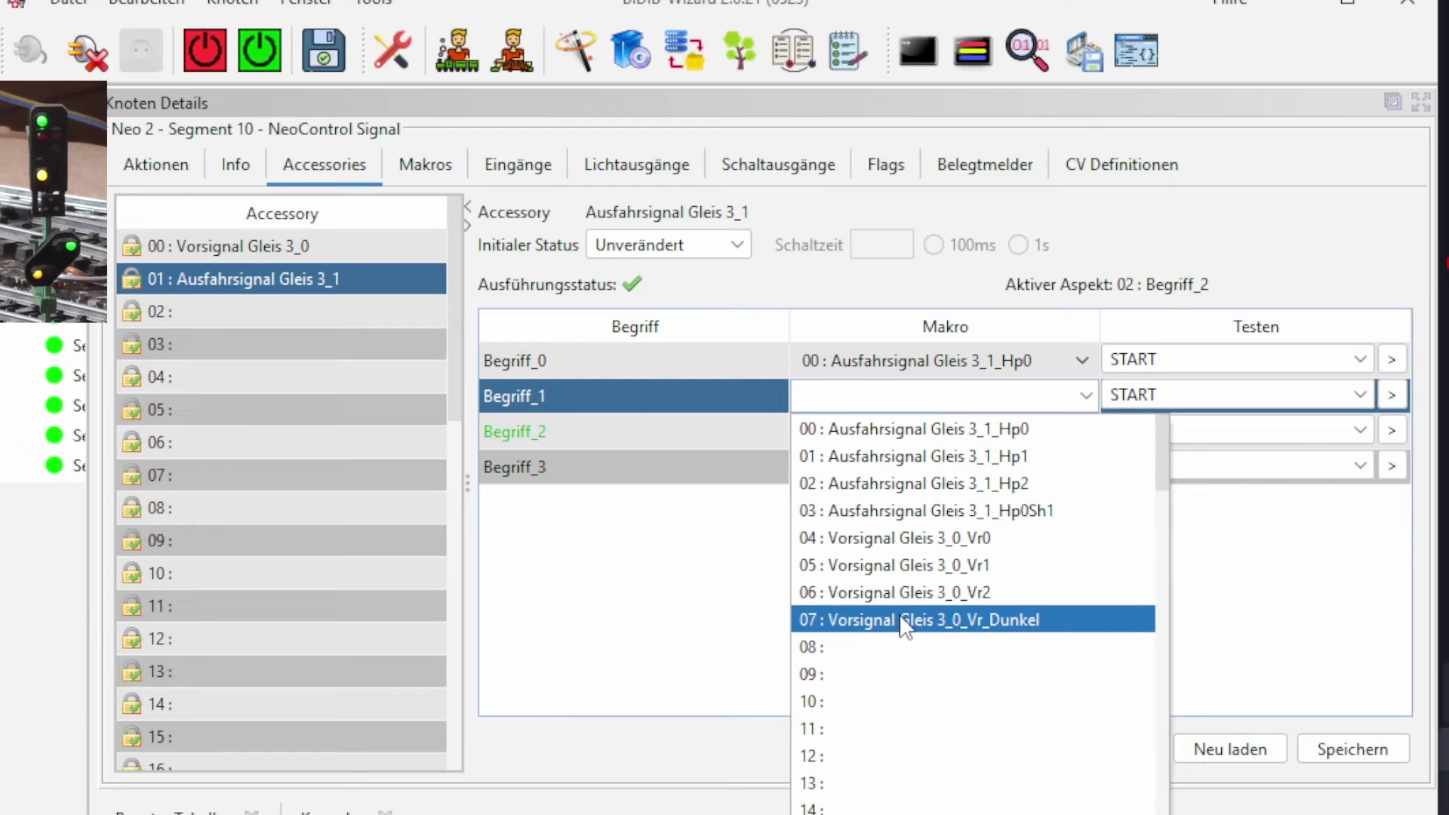
Step: Close the macro choices for Begriff_1 of Ausfahrsignal Gleis 3_1 without picking a different macro
left_click(1256, 558)
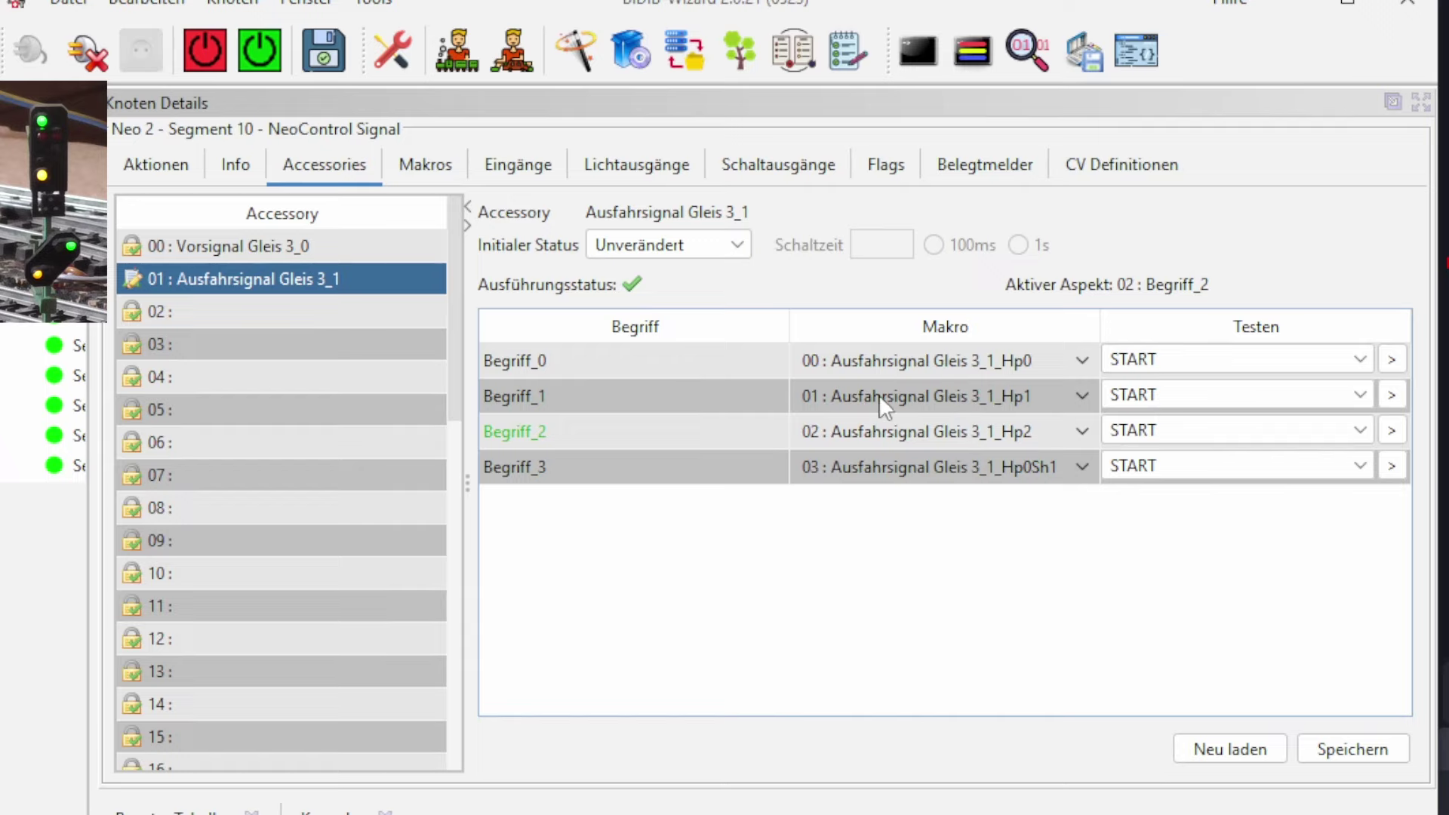
Step: Examine the dimming entries and ports in macros 01, 02 and 03 of Ausfahrsignal Gleis 3_1 (Hp1, Hp2 and Hp0Sh1)
left_click(415, 166)
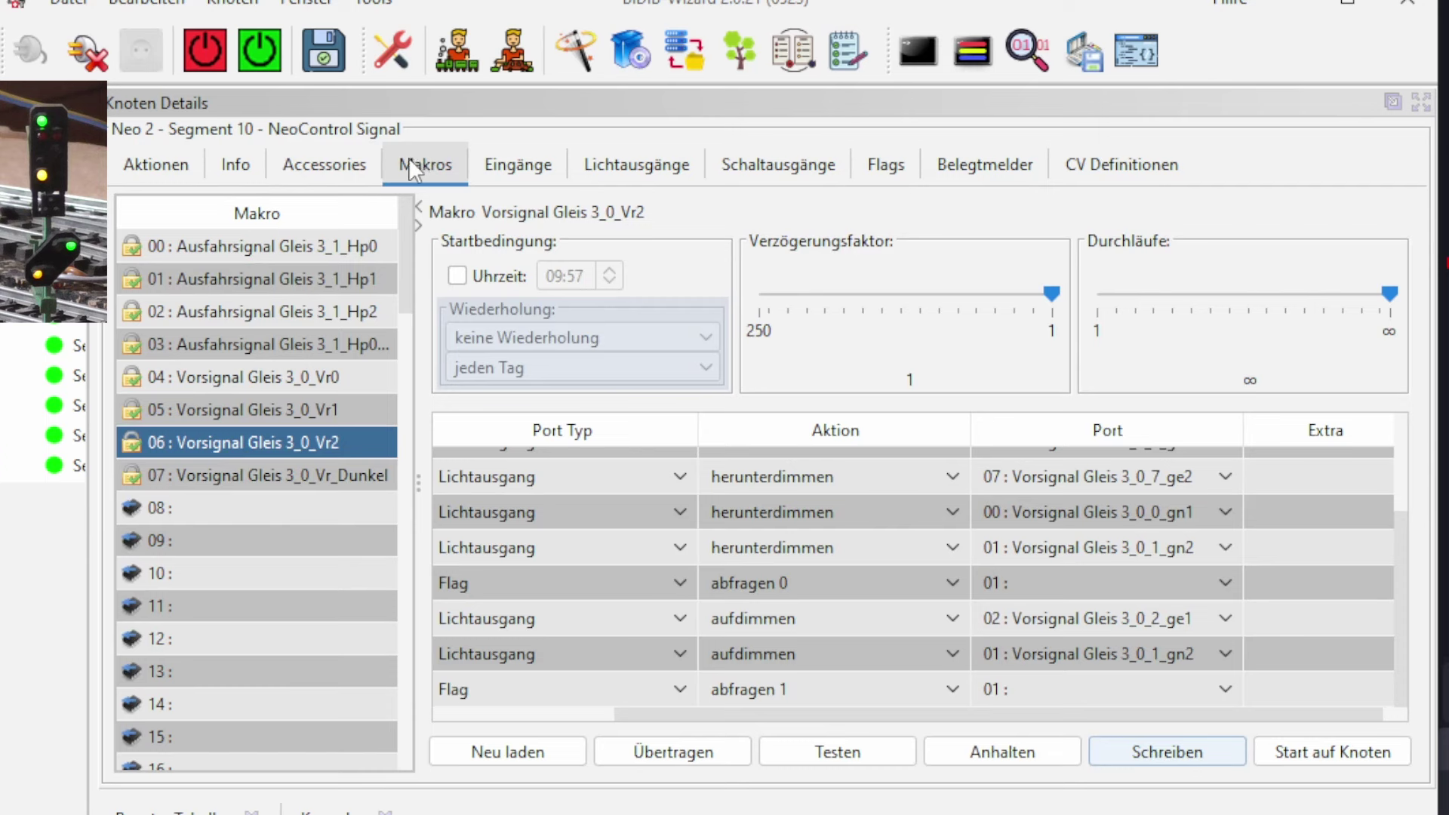
left_click(237, 287)
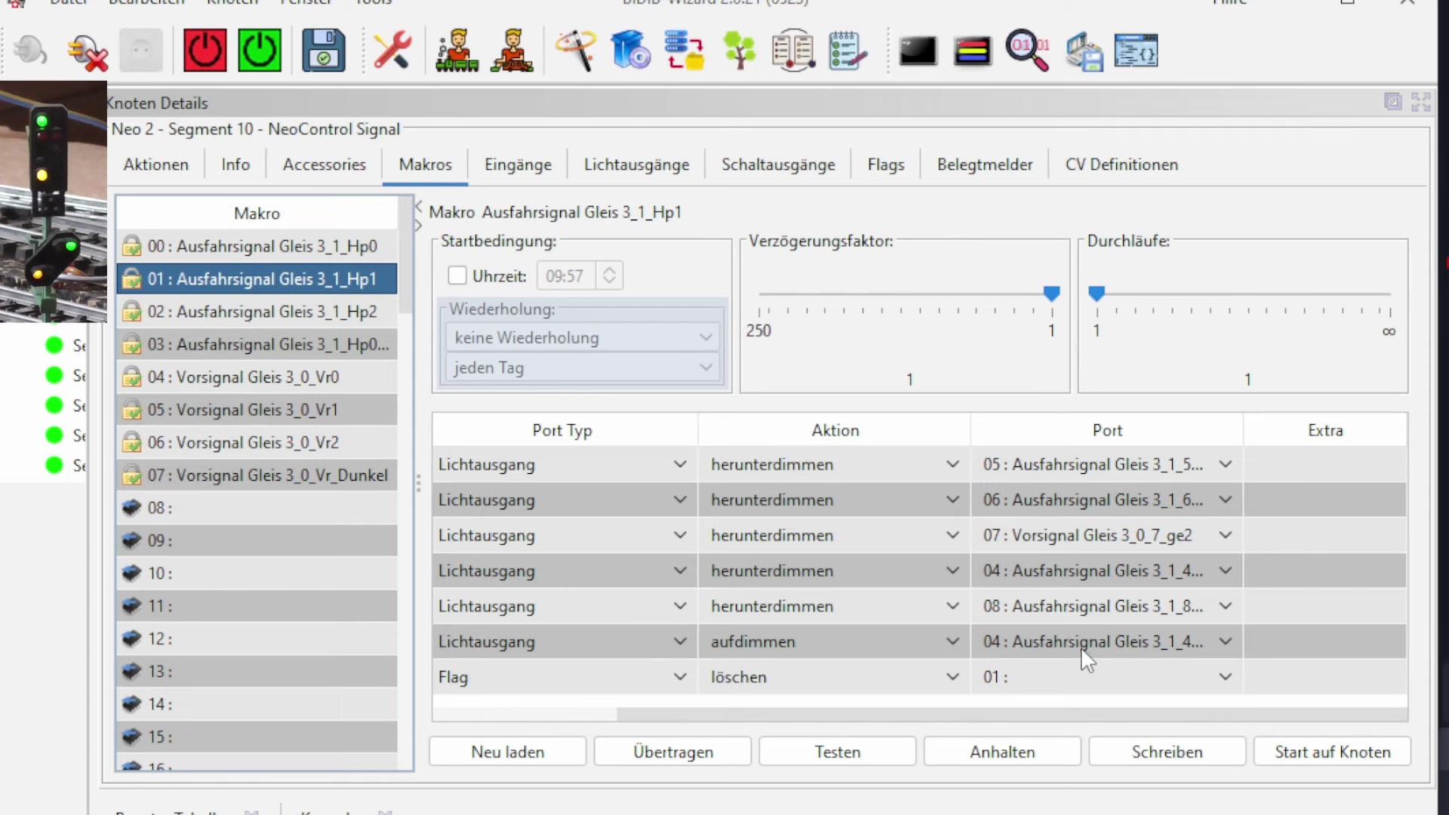
left_click(1108, 641)
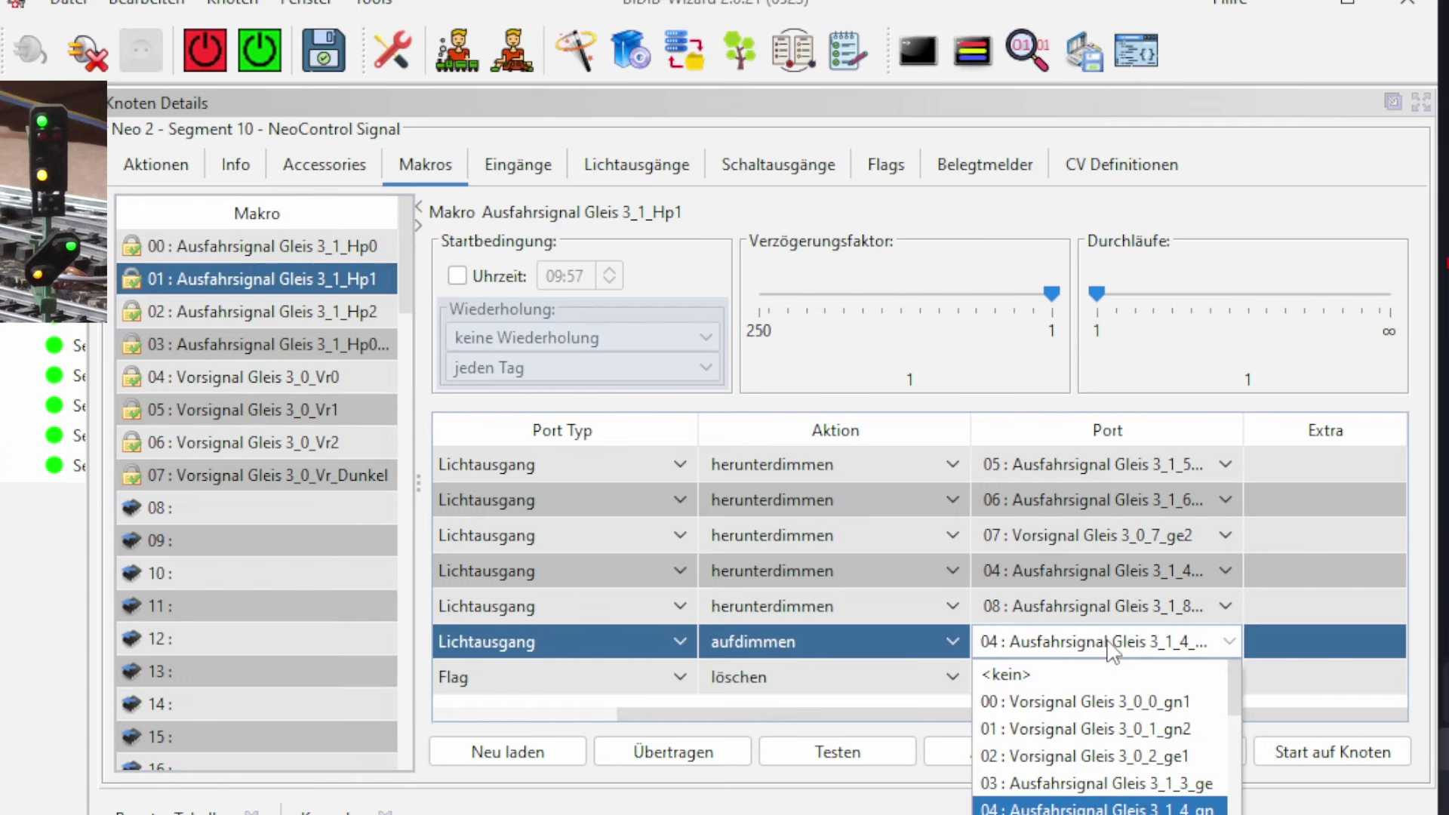
left_click(1108, 641)
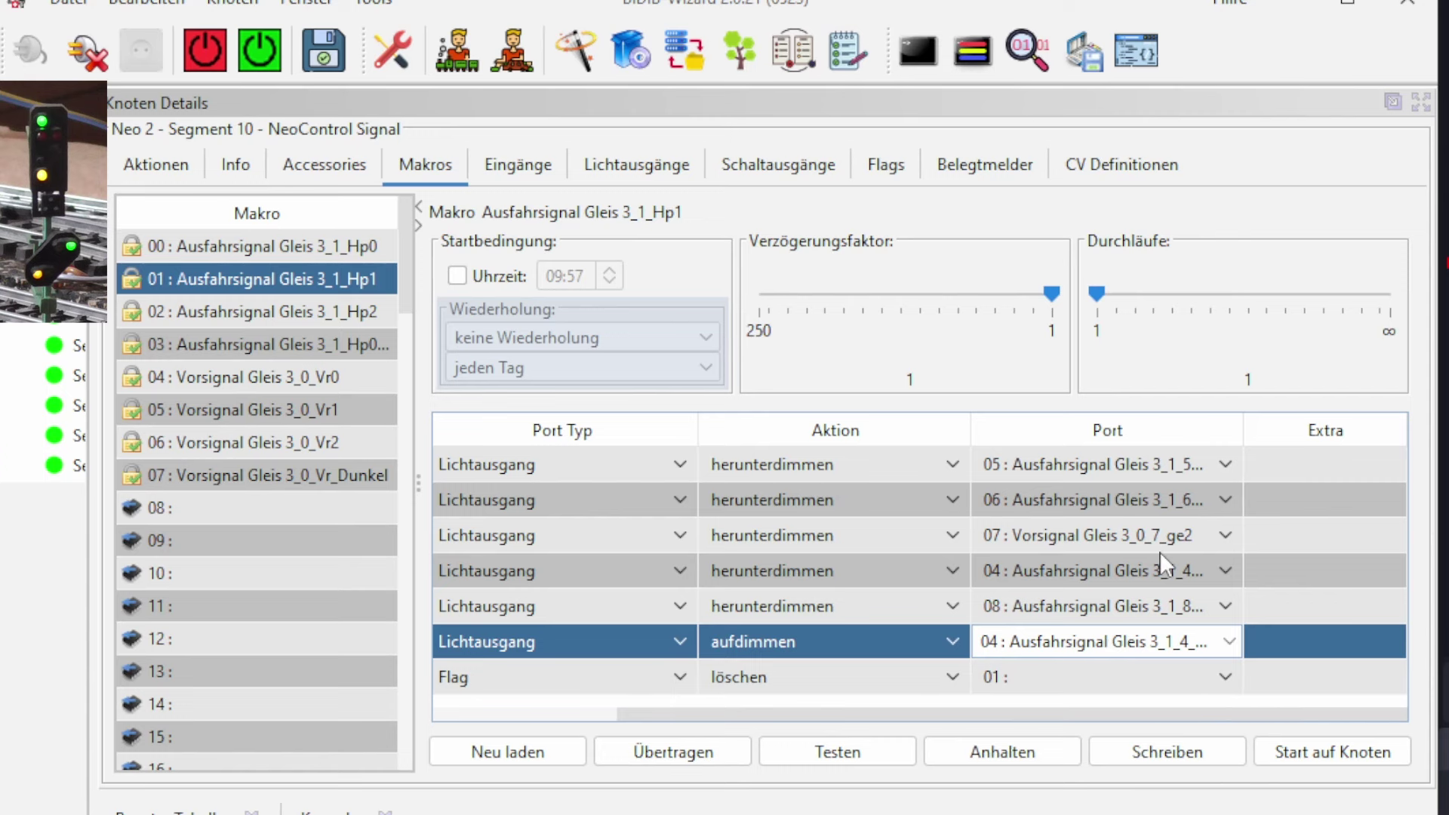
scroll(1161, 551, "left", 3)
scroll(1161, 551, "right", 3)
left_click(202, 310)
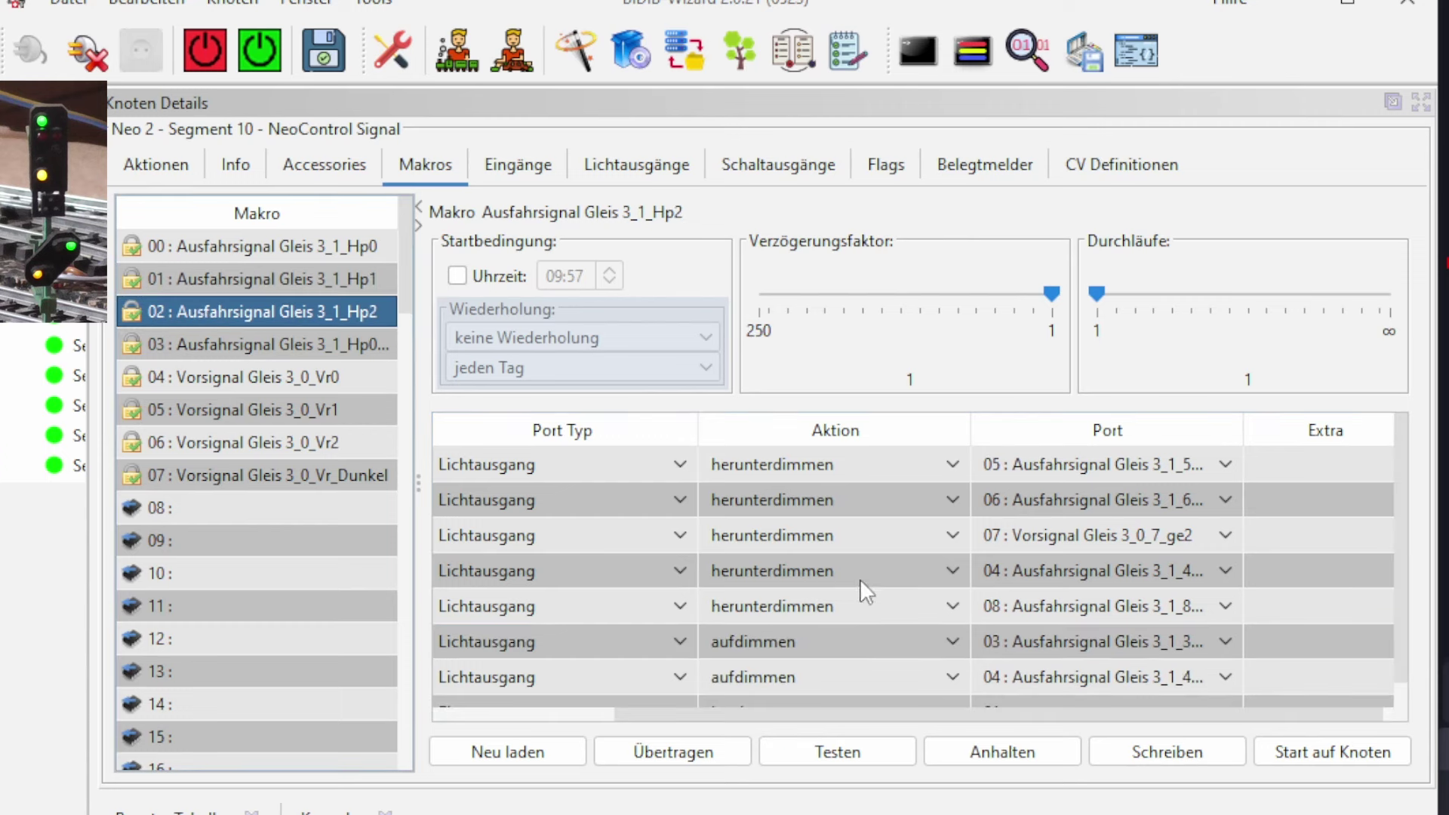
scroll(978, 579, "down", 1)
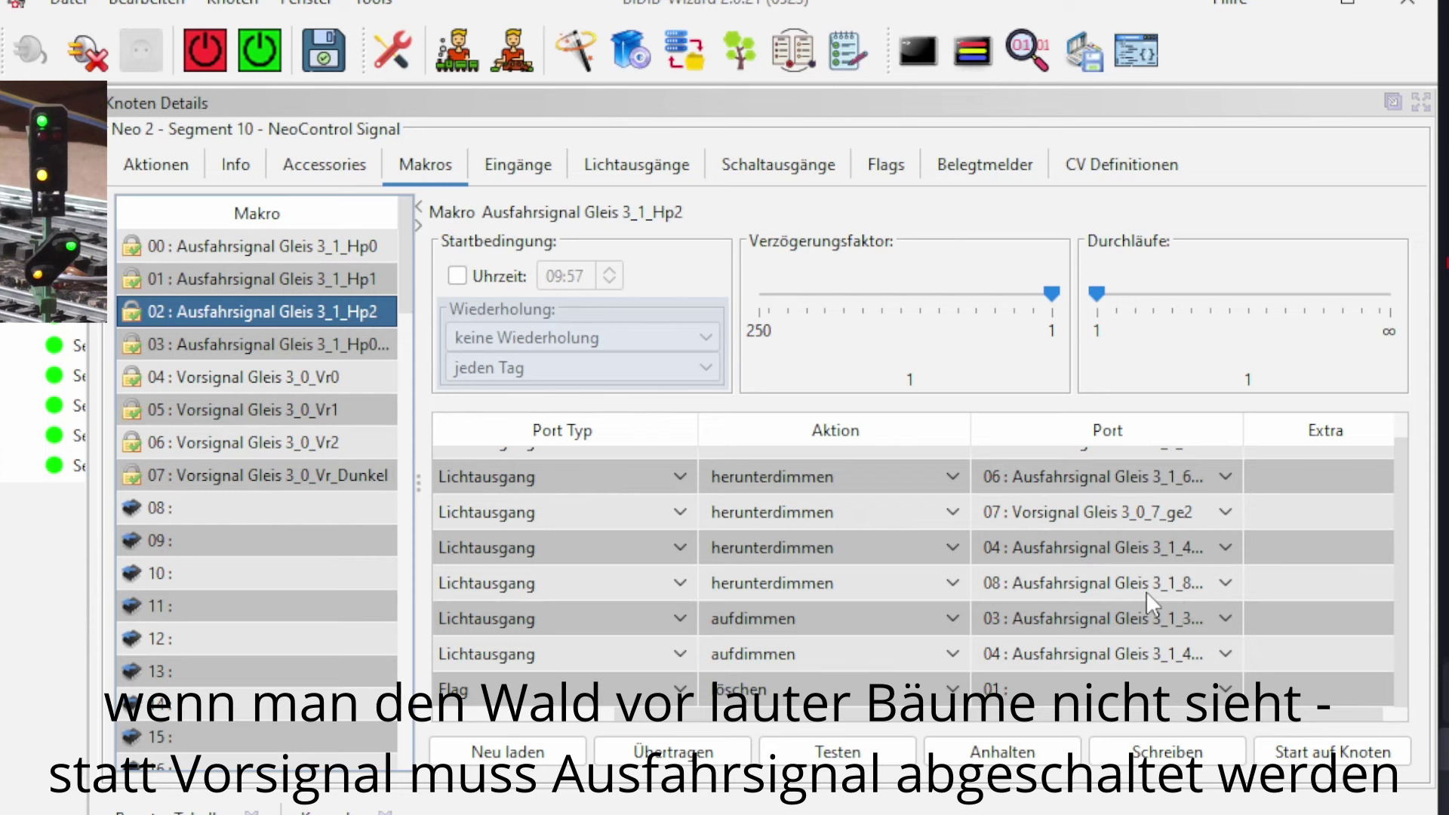
scroll(1147, 593, "up", 1)
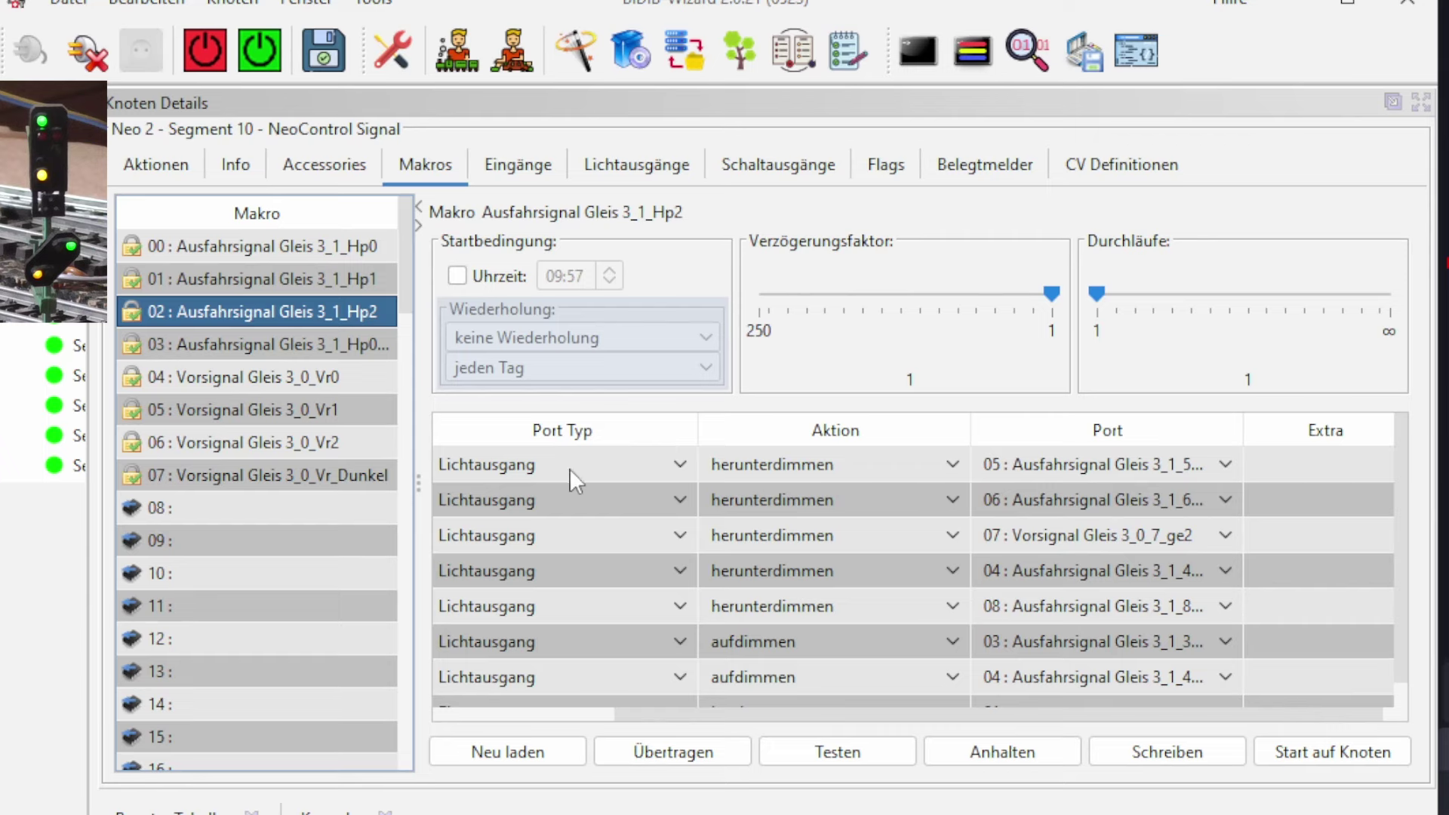
left_click(287, 342)
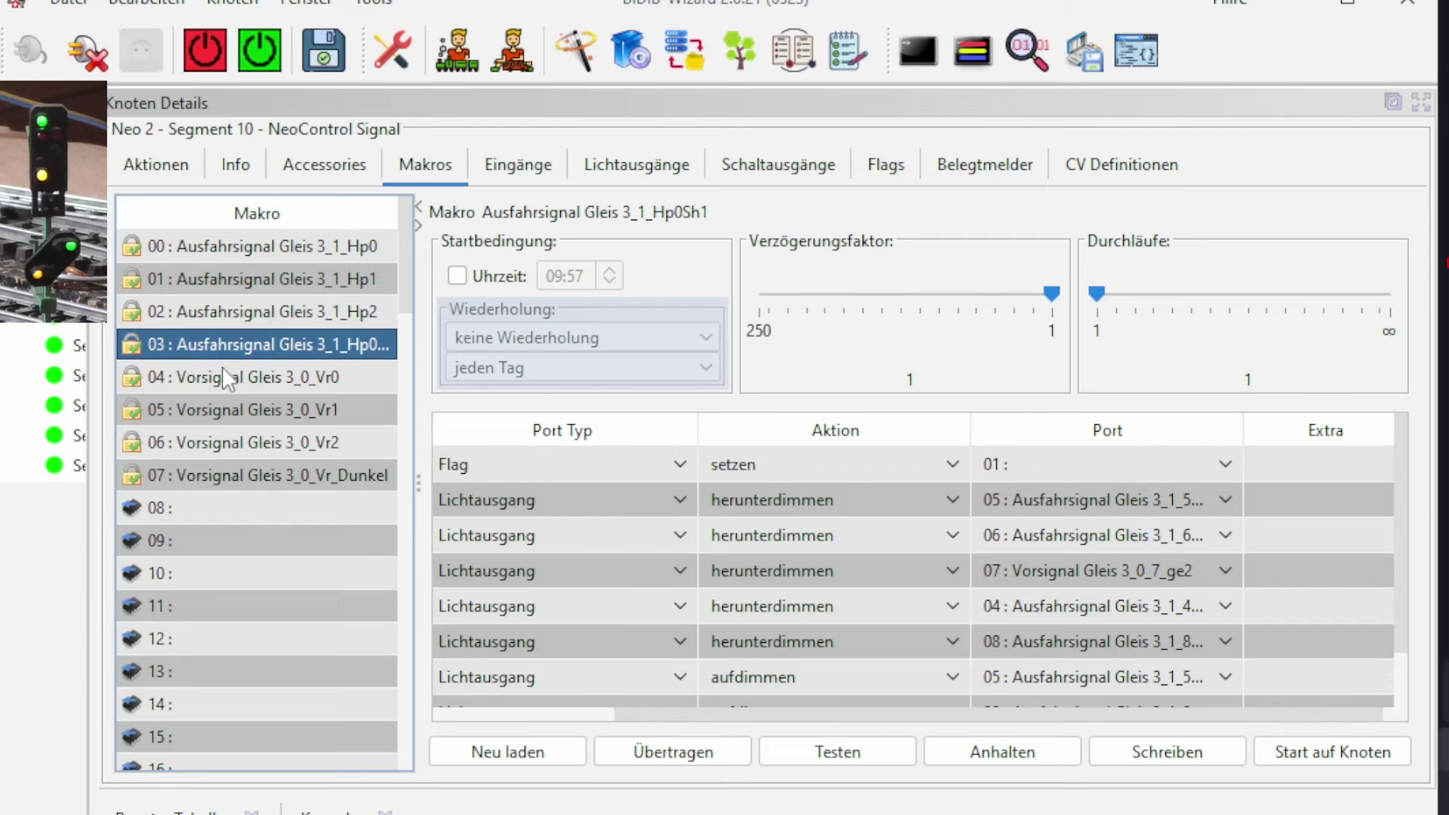
Step: Switch the accessory 00, Vorsignal Gleis 3_0, dark by starting its aspect Begriff_3
left_click(325, 158)
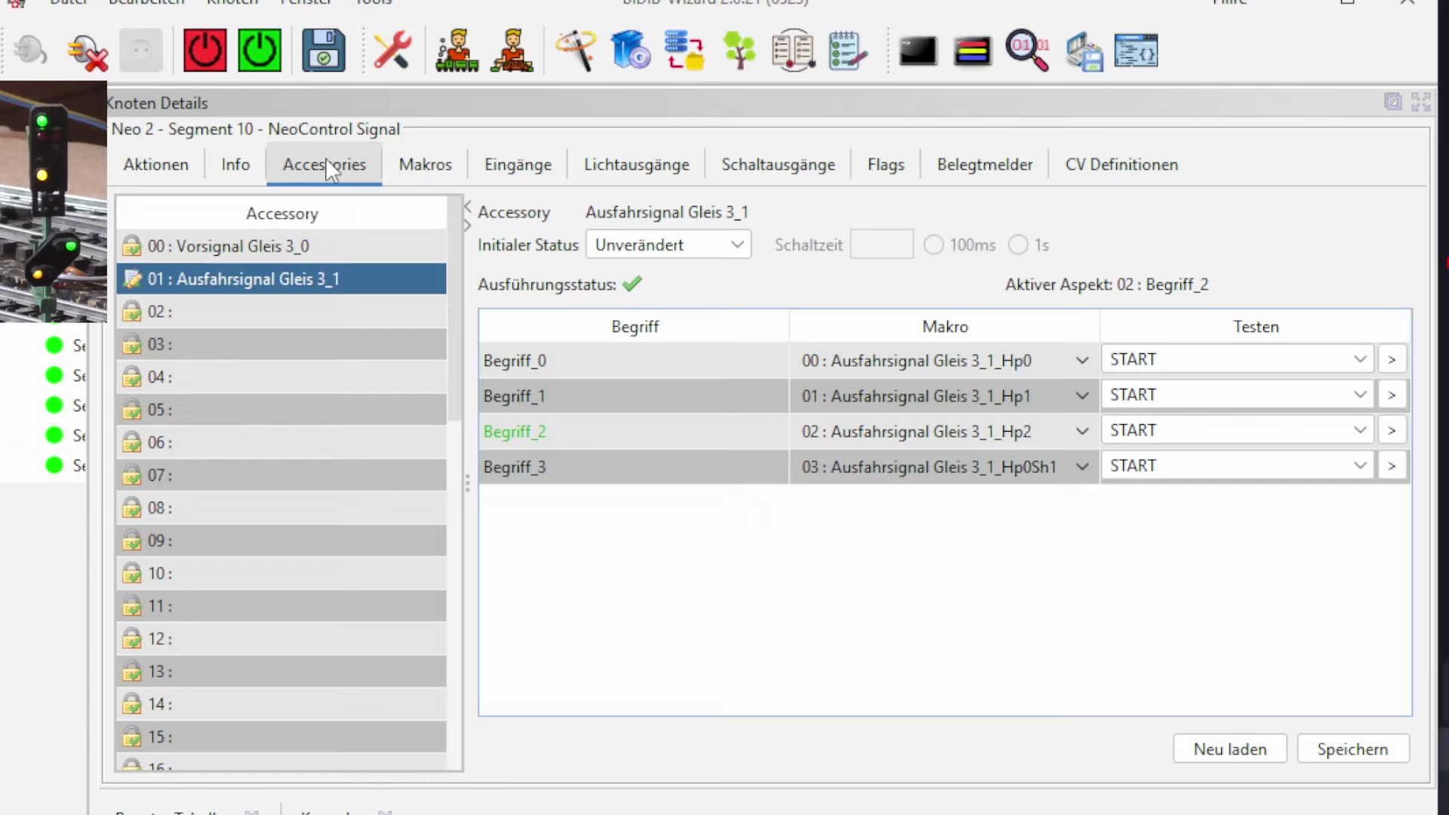
left_click(224, 246)
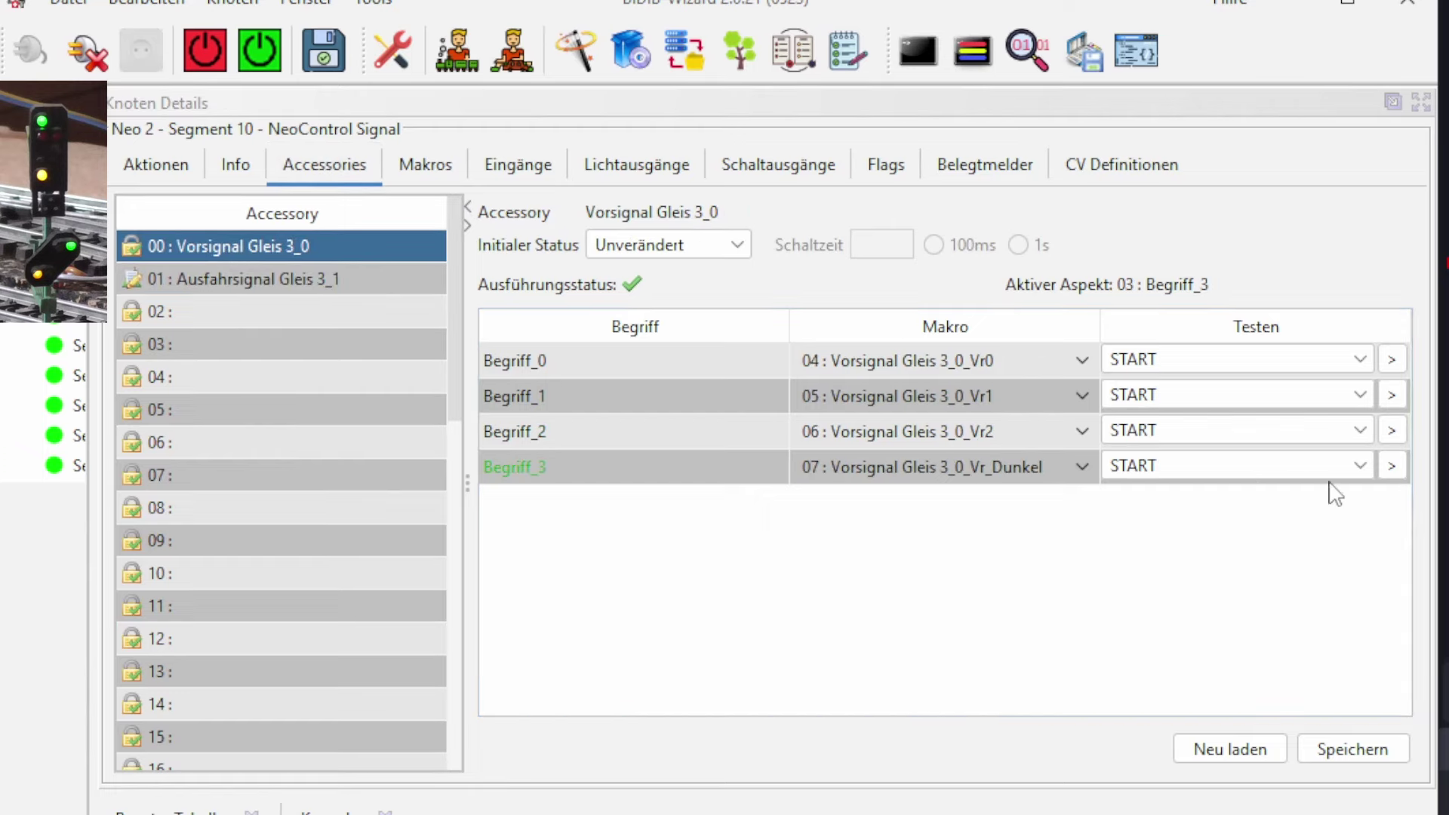
left_click(1393, 468)
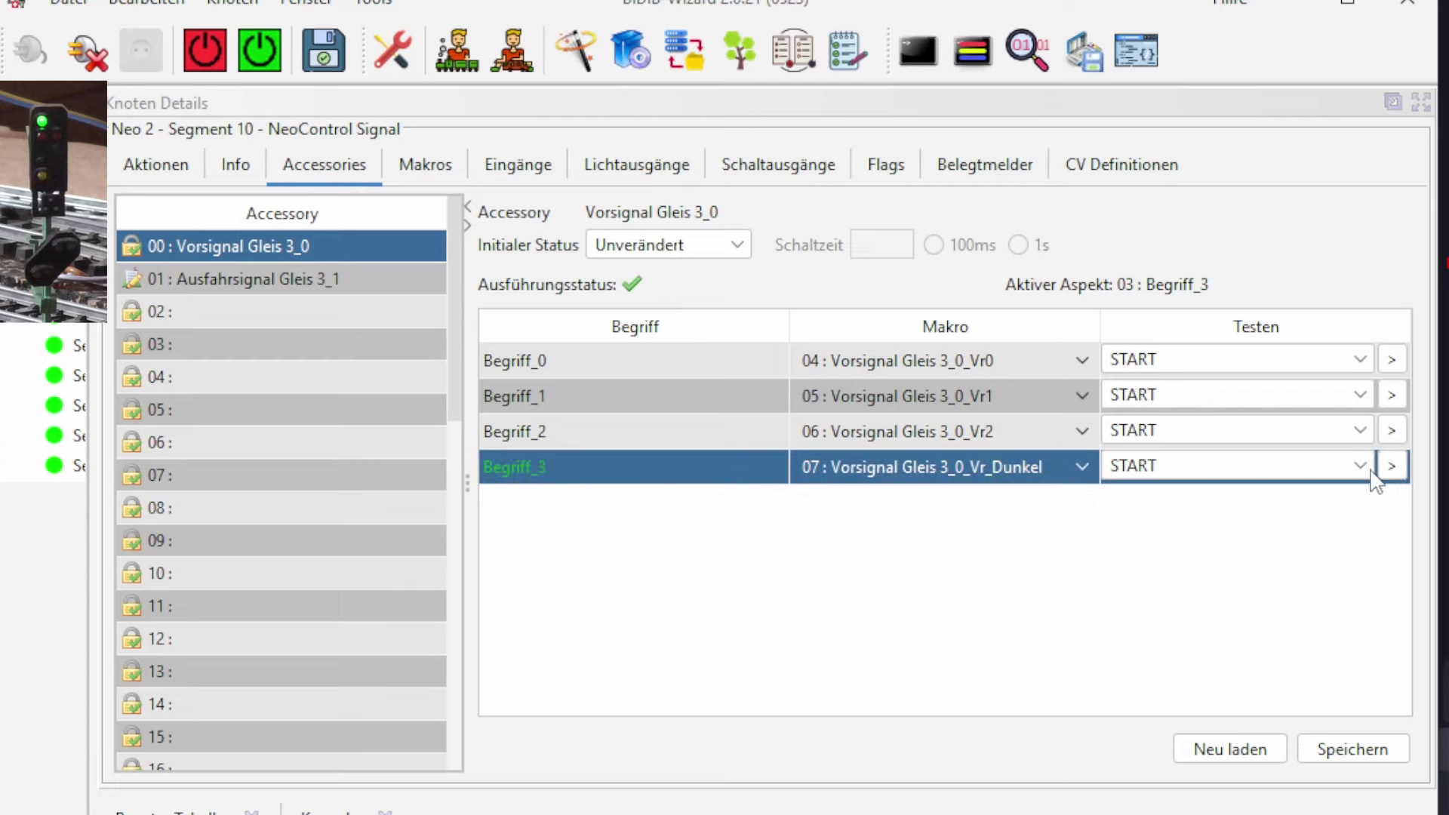
Step: Transfer the changed accessory 01, Ausfahrsignal Gleis 3_1, to the node and test its aspects Begriff_0 and Begriff_1
left_click(220, 273)
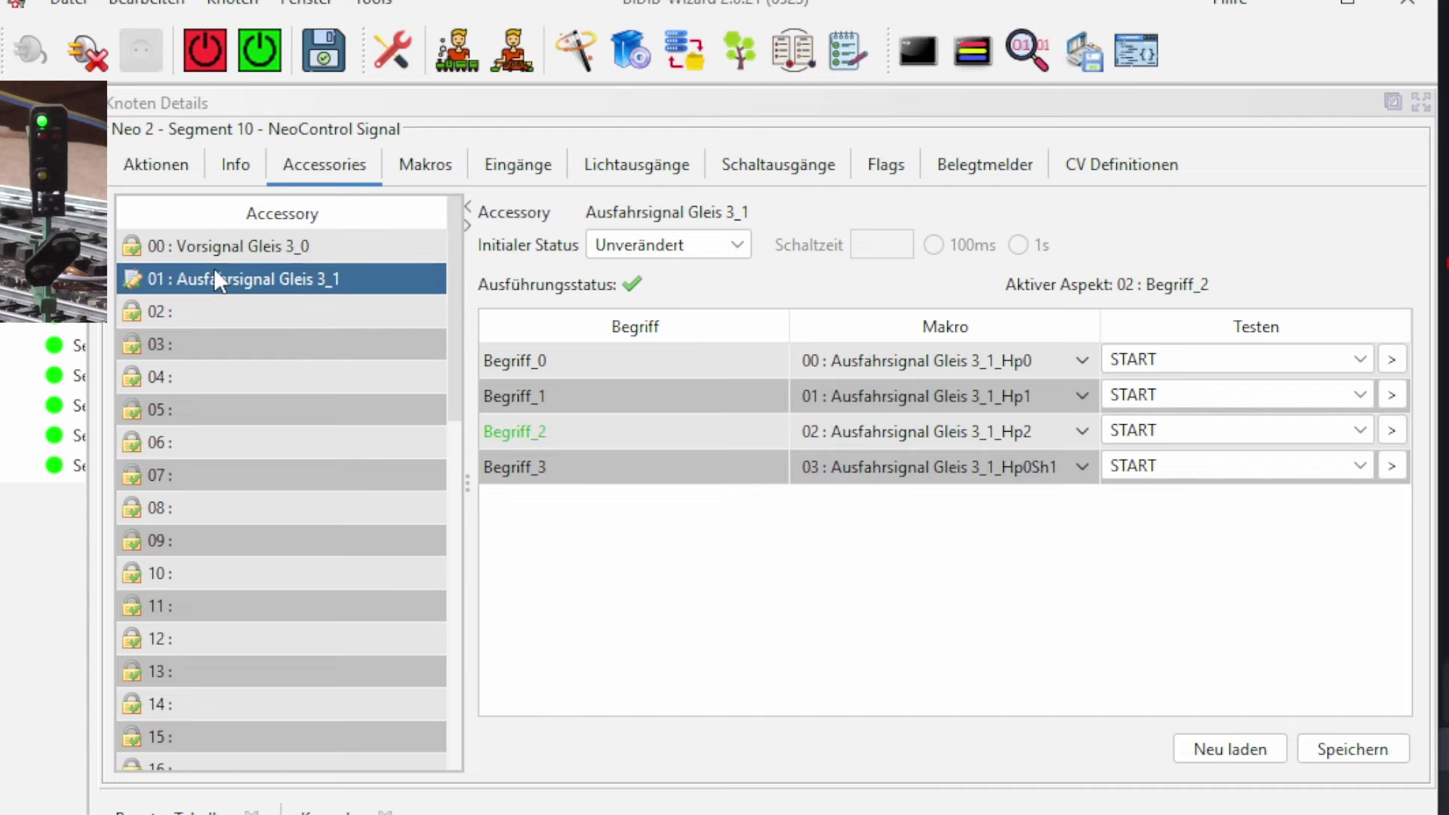
left_click(1393, 360)
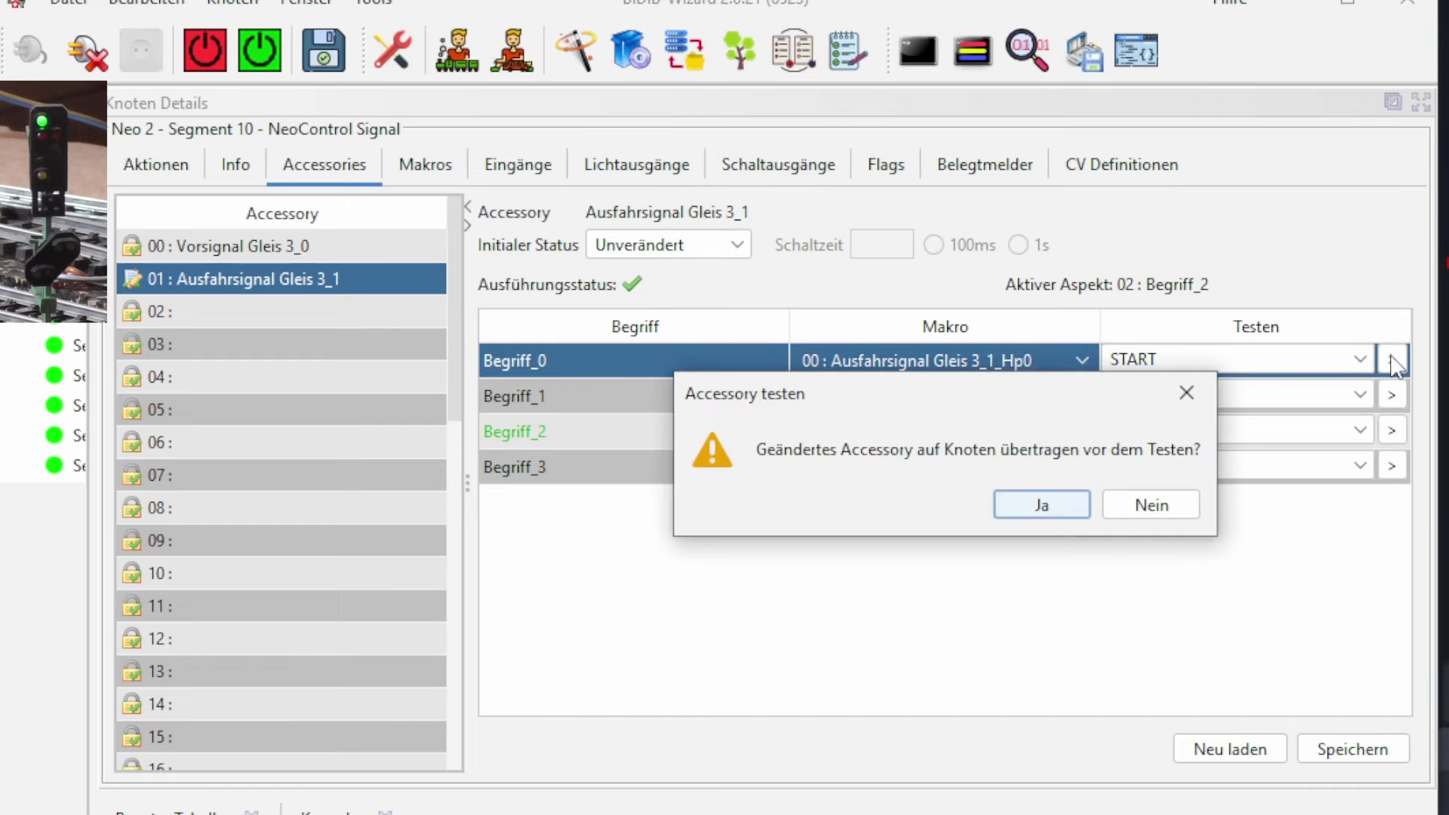
left_click(1041, 505)
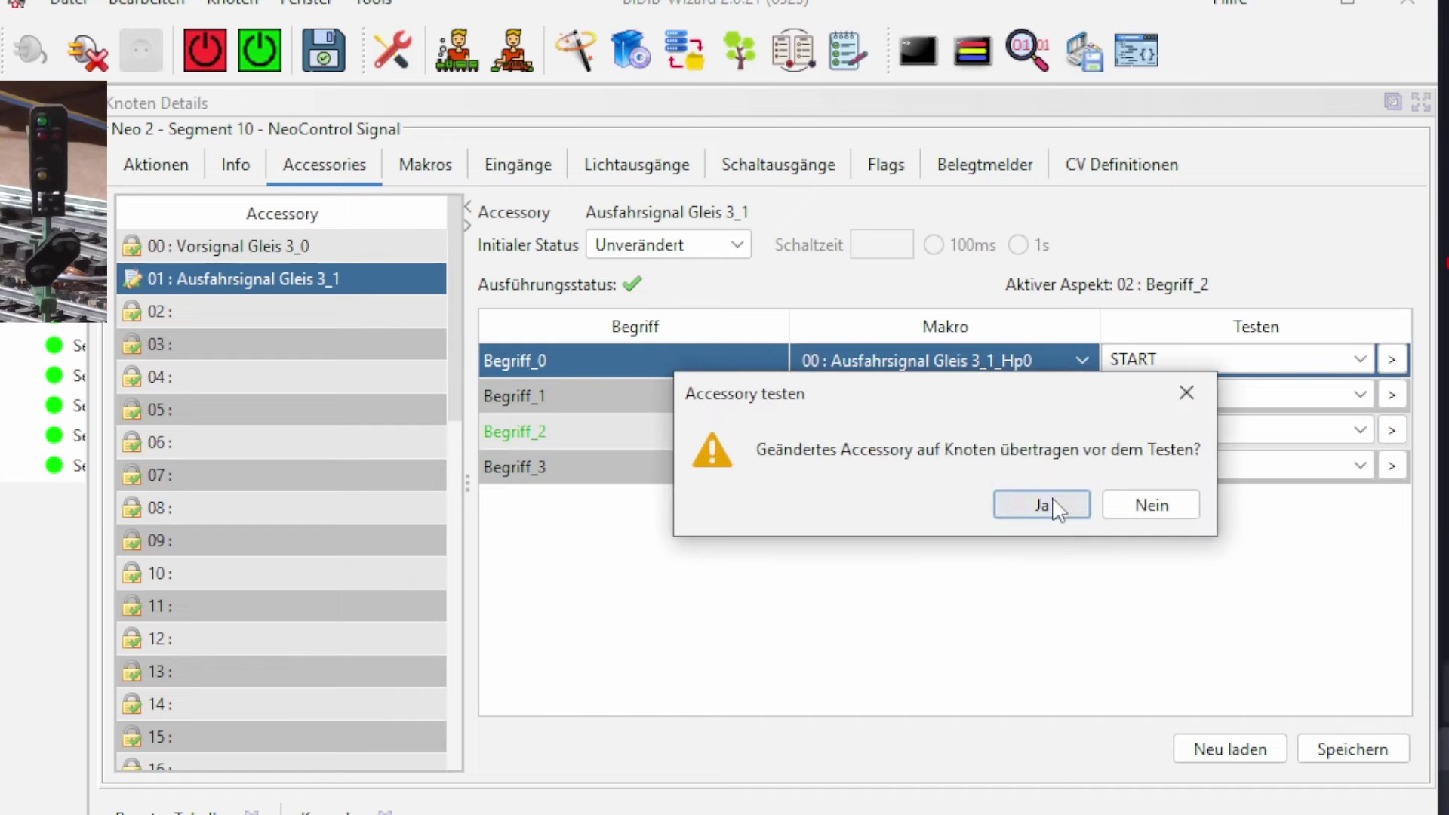
left_click(1392, 395)
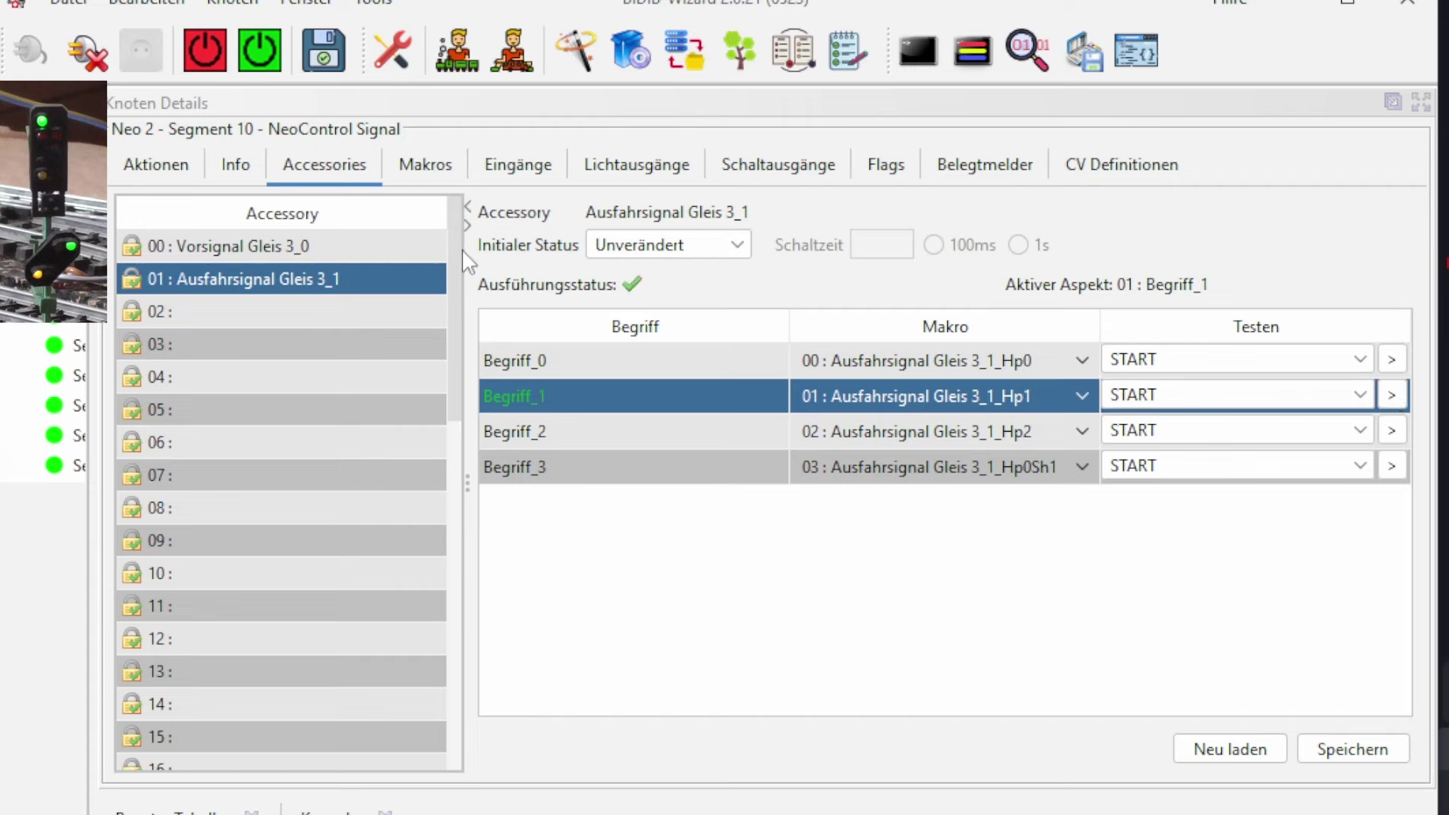
Step: Switch Vorsignal Gleis 3_0 dark again with Begriff_3, and test Begriff_2 and Begriff_3 of Ausfahrsignal Gleis 3_1
left_click(288, 247)
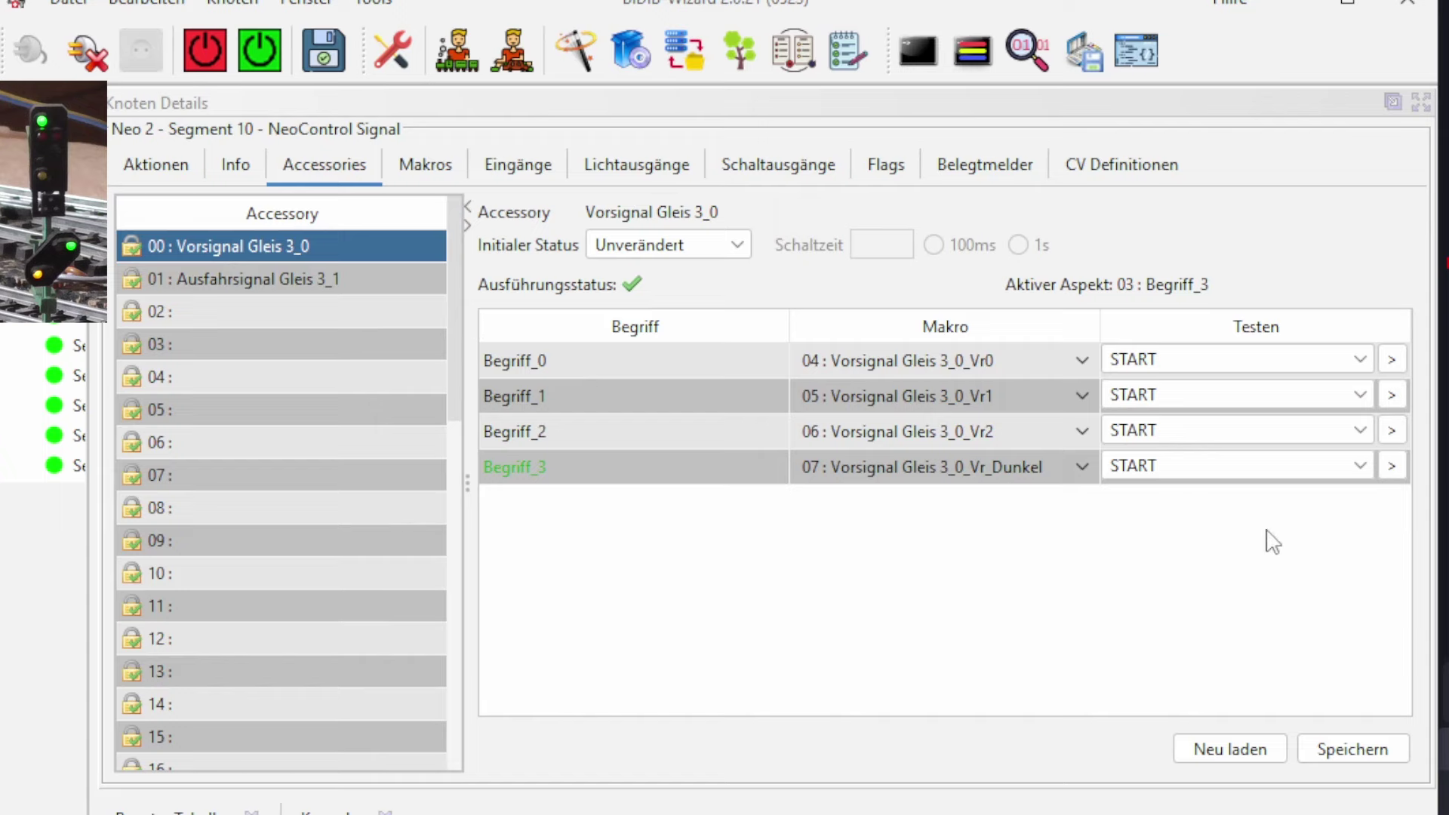
left_click(1391, 468)
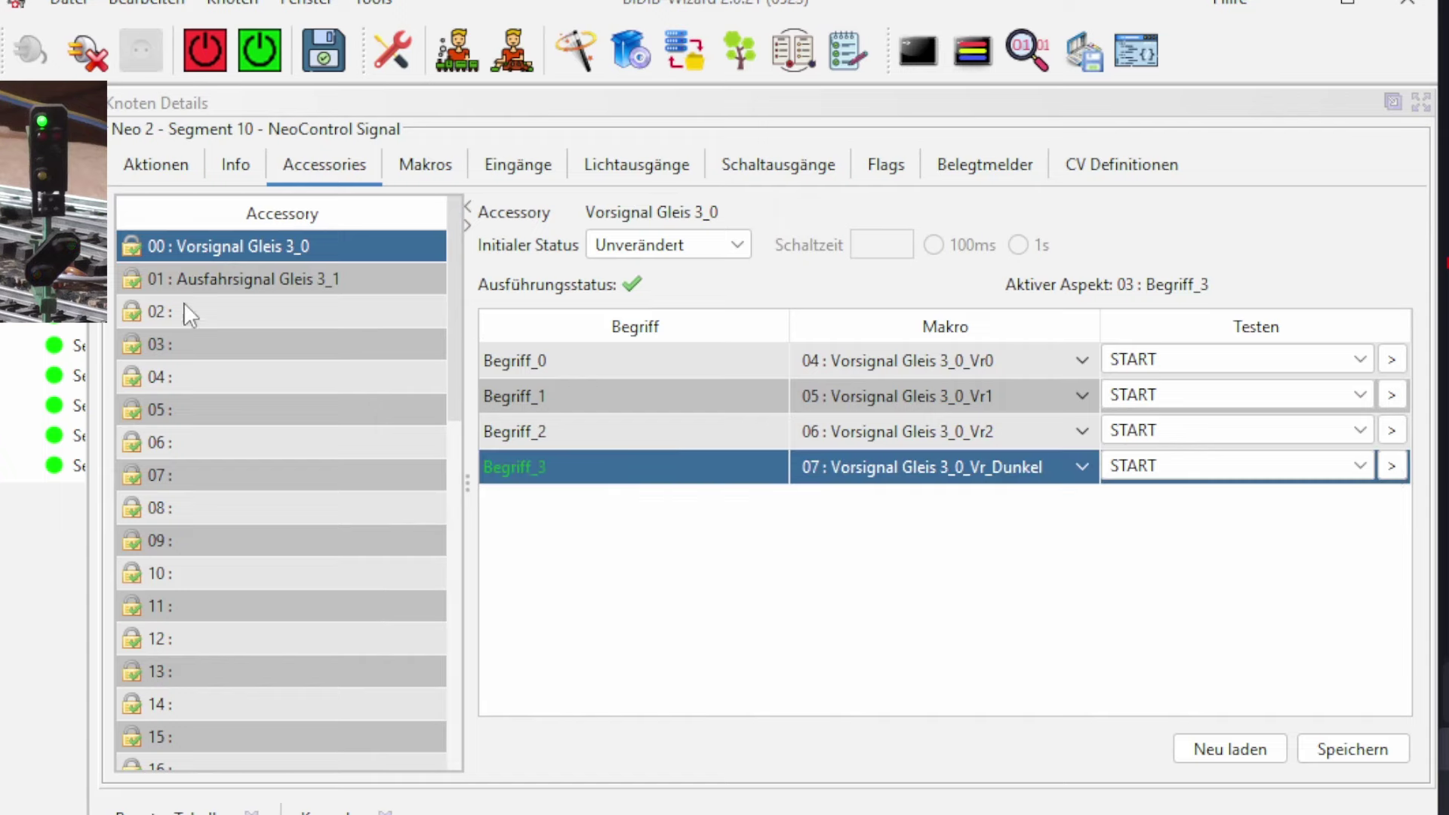
left_click(233, 279)
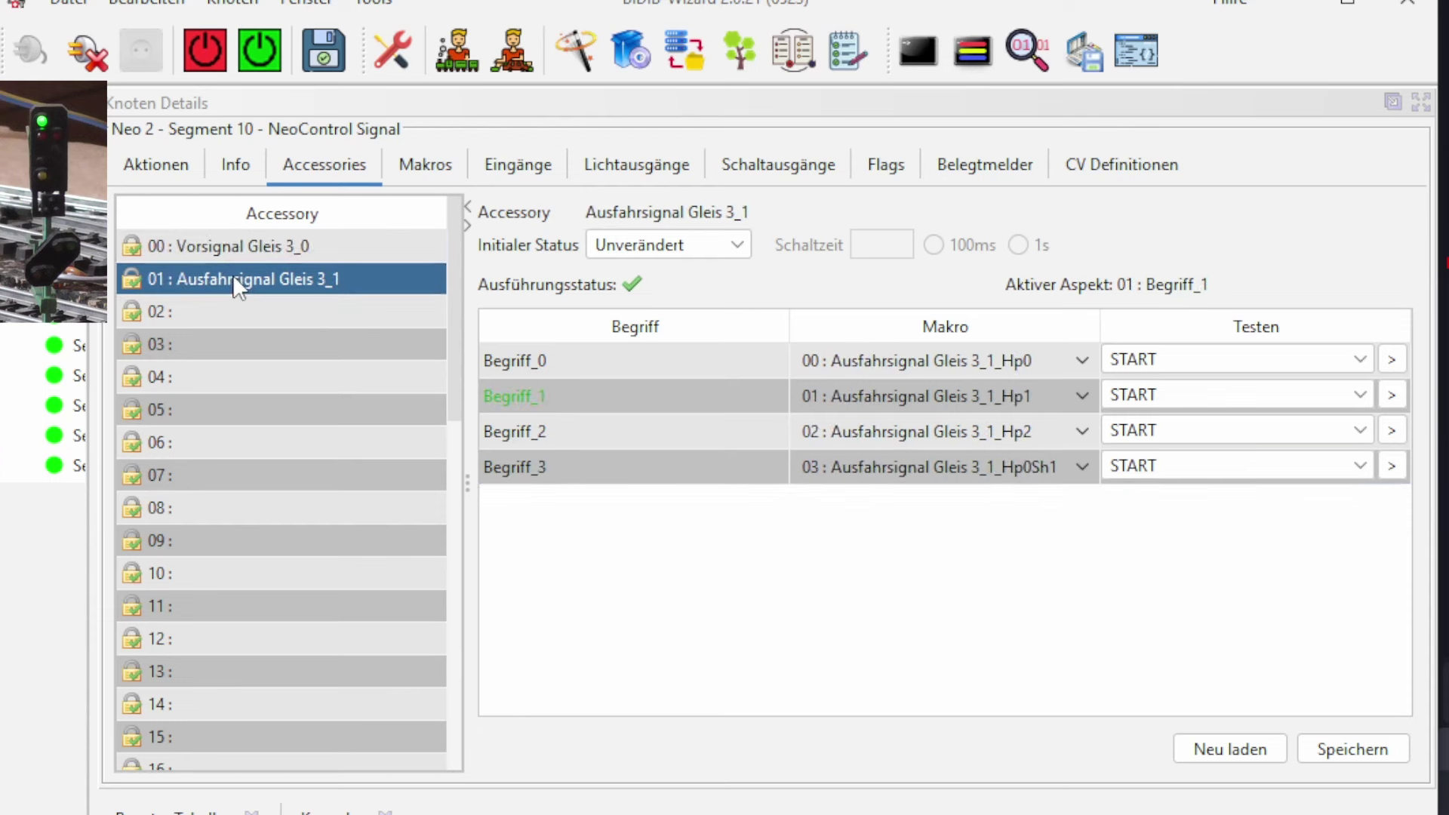
left_click(1392, 430)
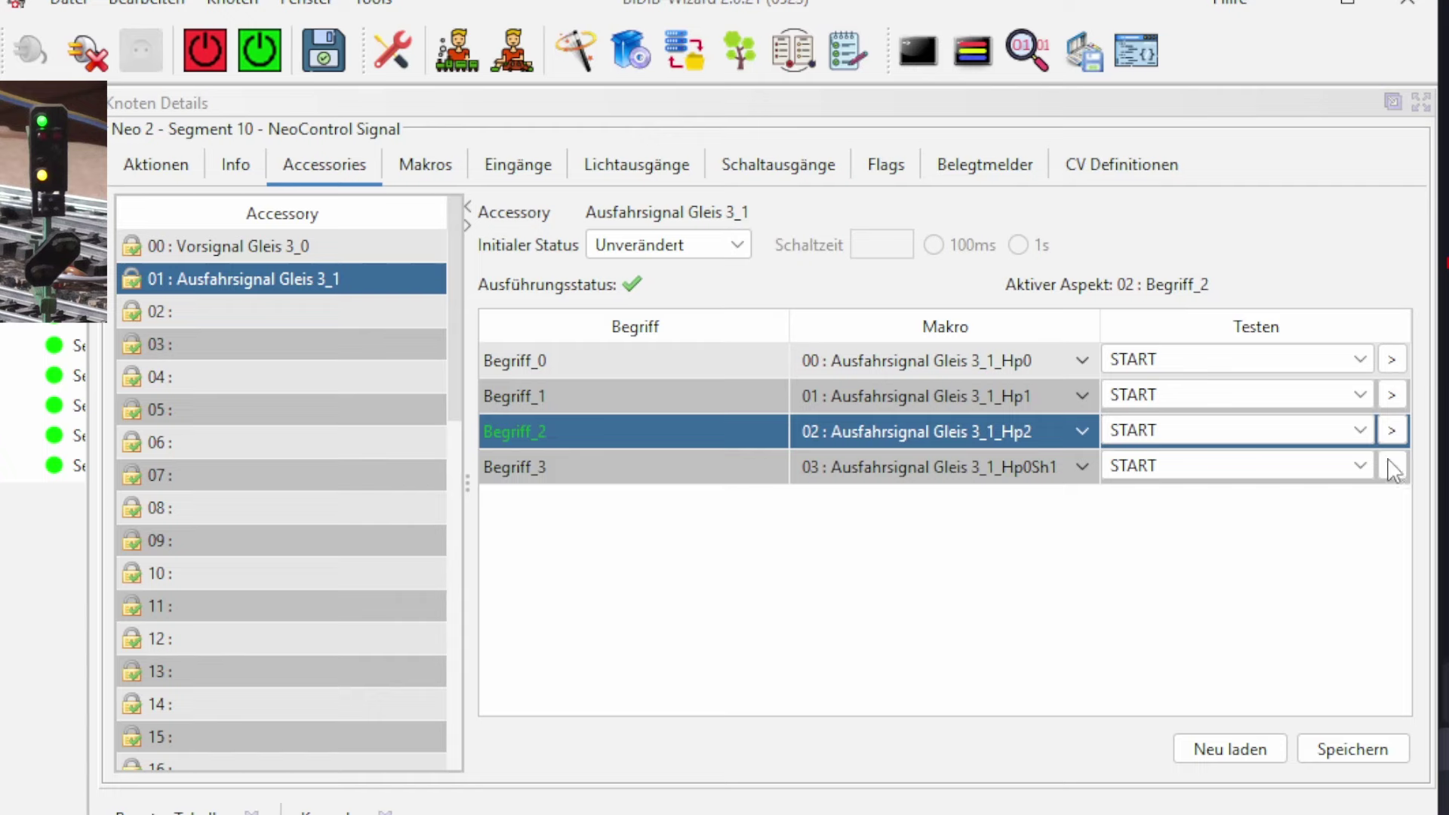
left_click(1391, 465)
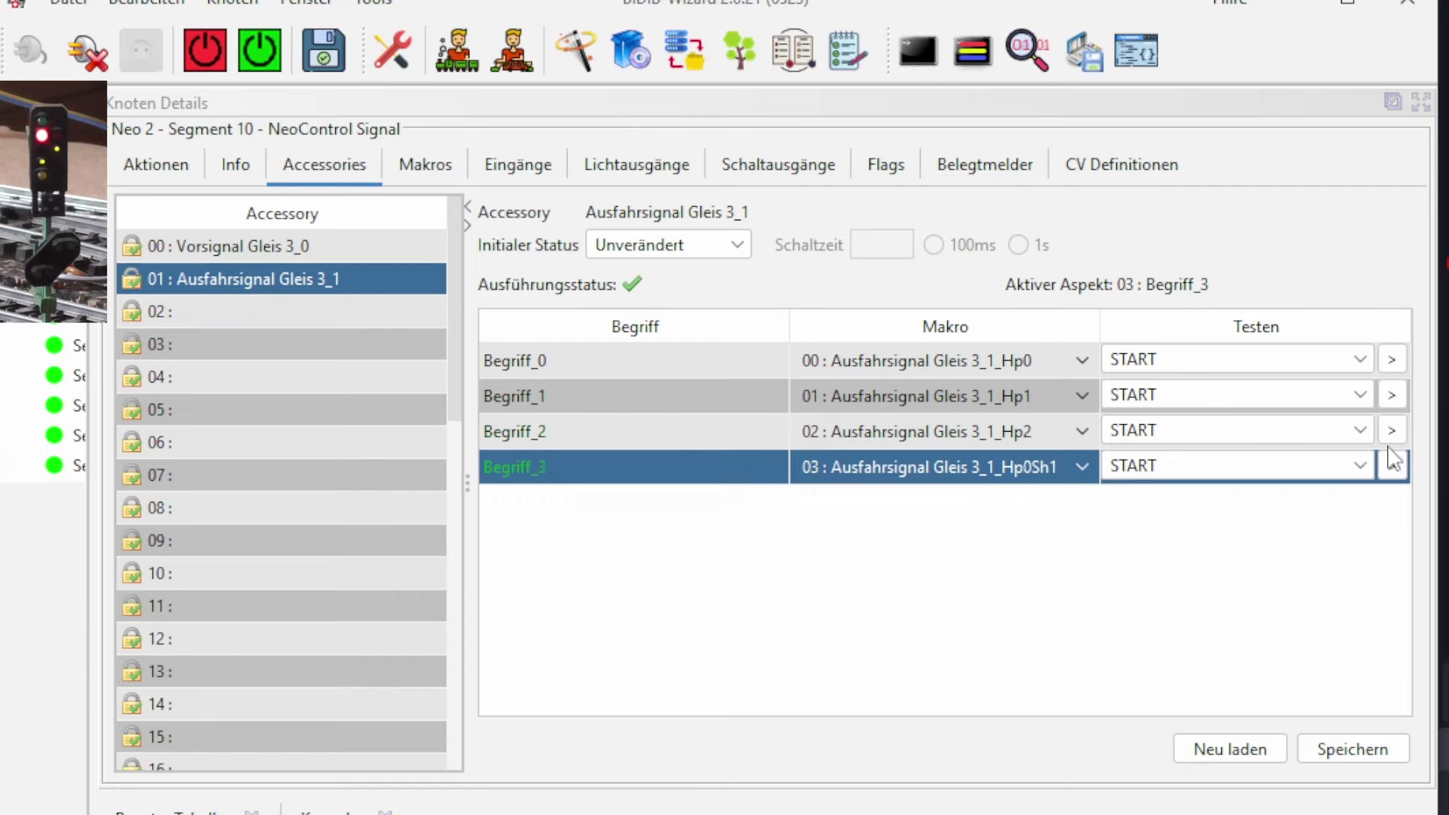
Step: Set Ausfahrsignal Gleis 3_1 to Begriff_1 and darken Vorsignal Gleis 3_0 with its Begriff_3
left_click(1392, 395)
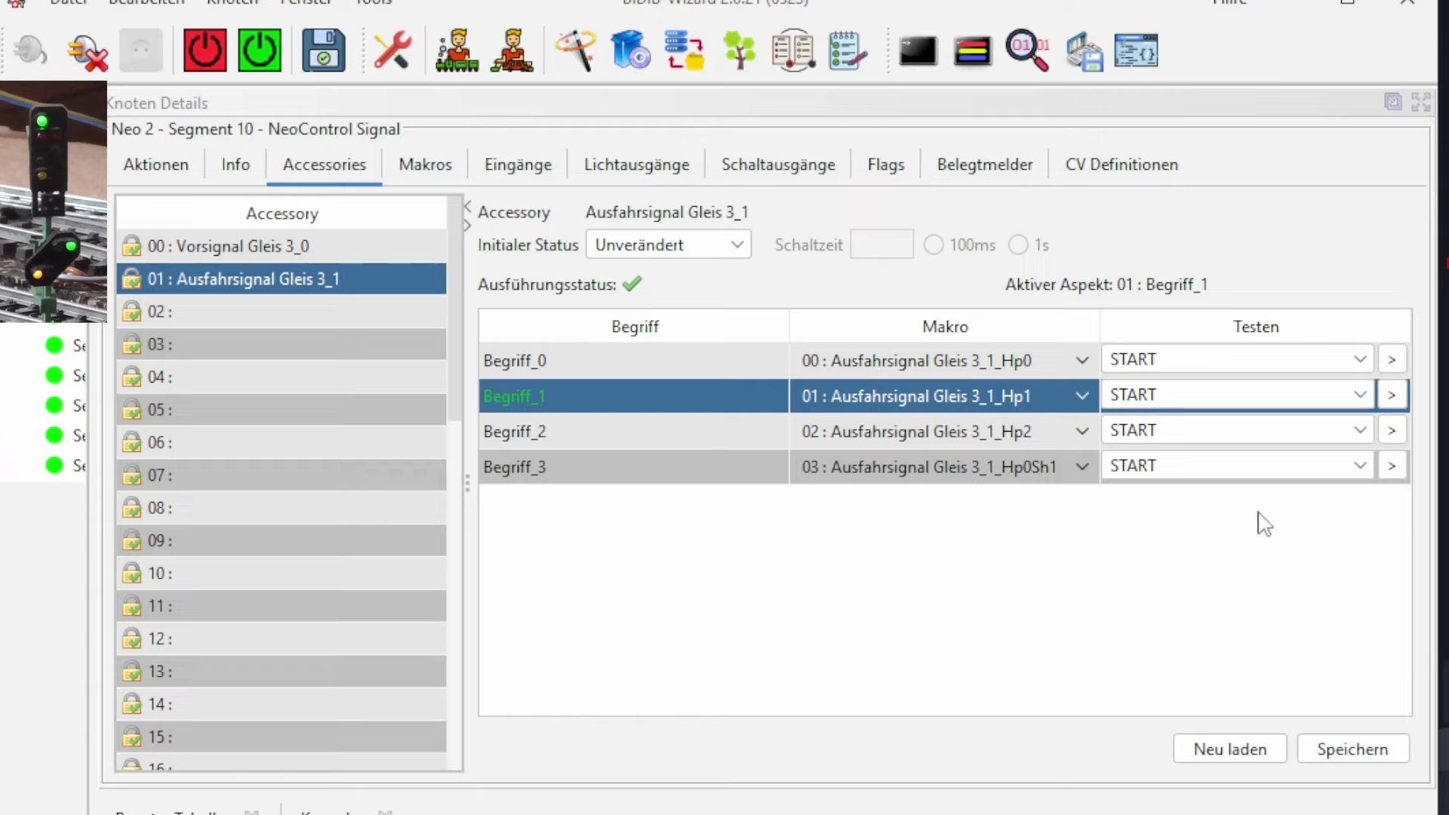
left_click(257, 240)
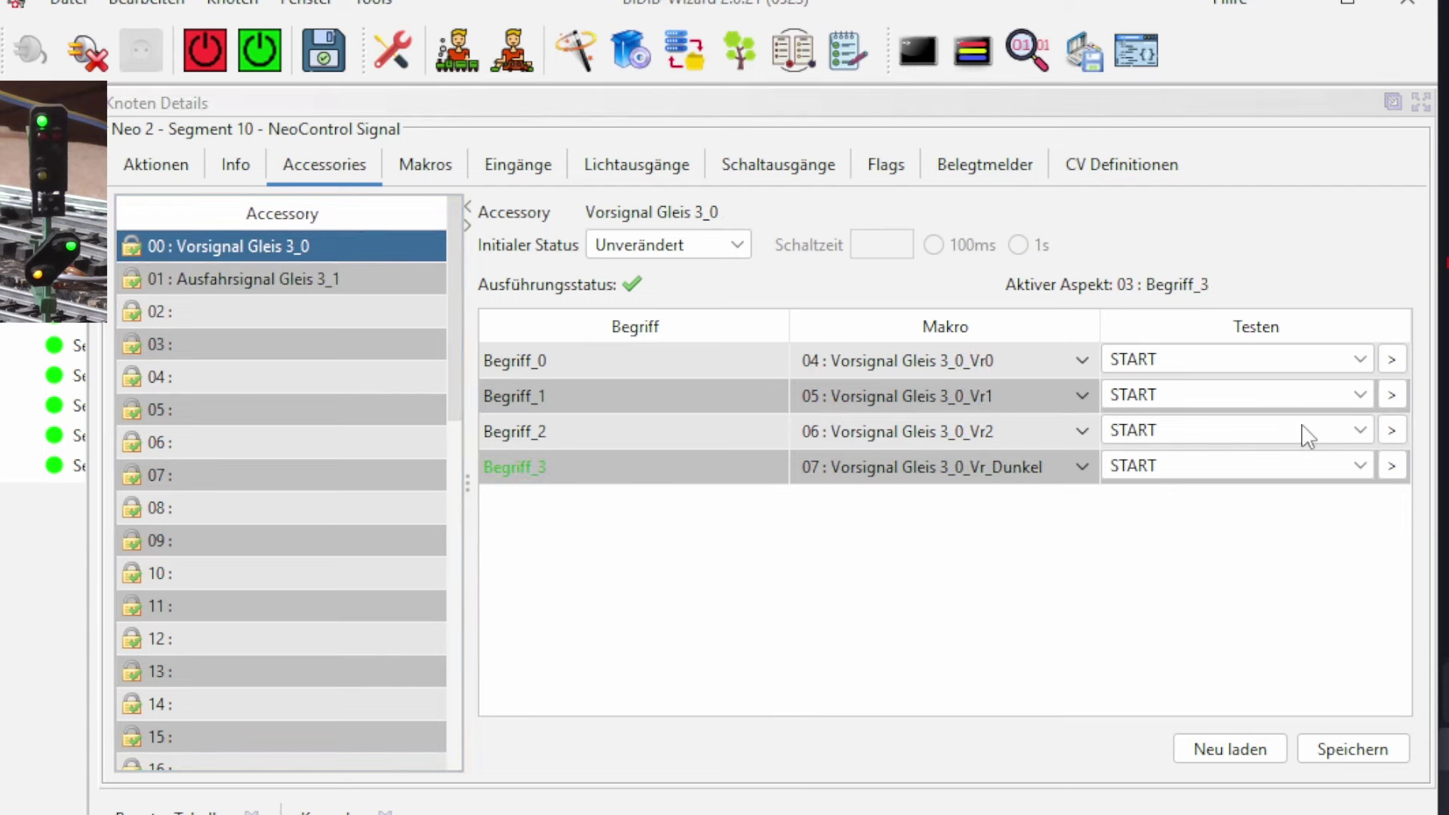
left_click(1393, 466)
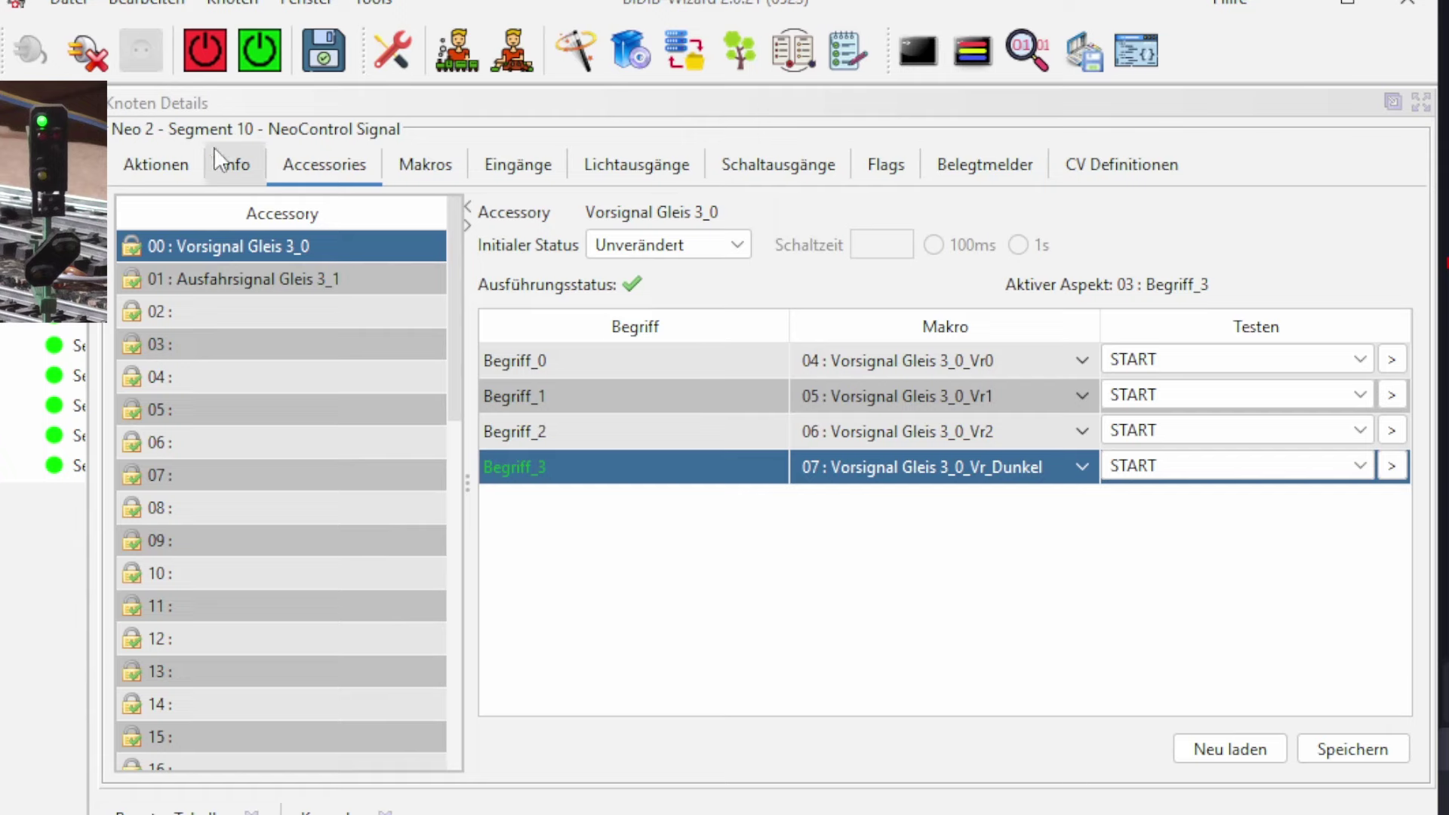
Step: Start the BiDiB Knoten-Konfigurator for the category Signale with the application DB H/V Licht-Ausfahrsignal mit Vorsignal am Mast
left_click(152, 168)
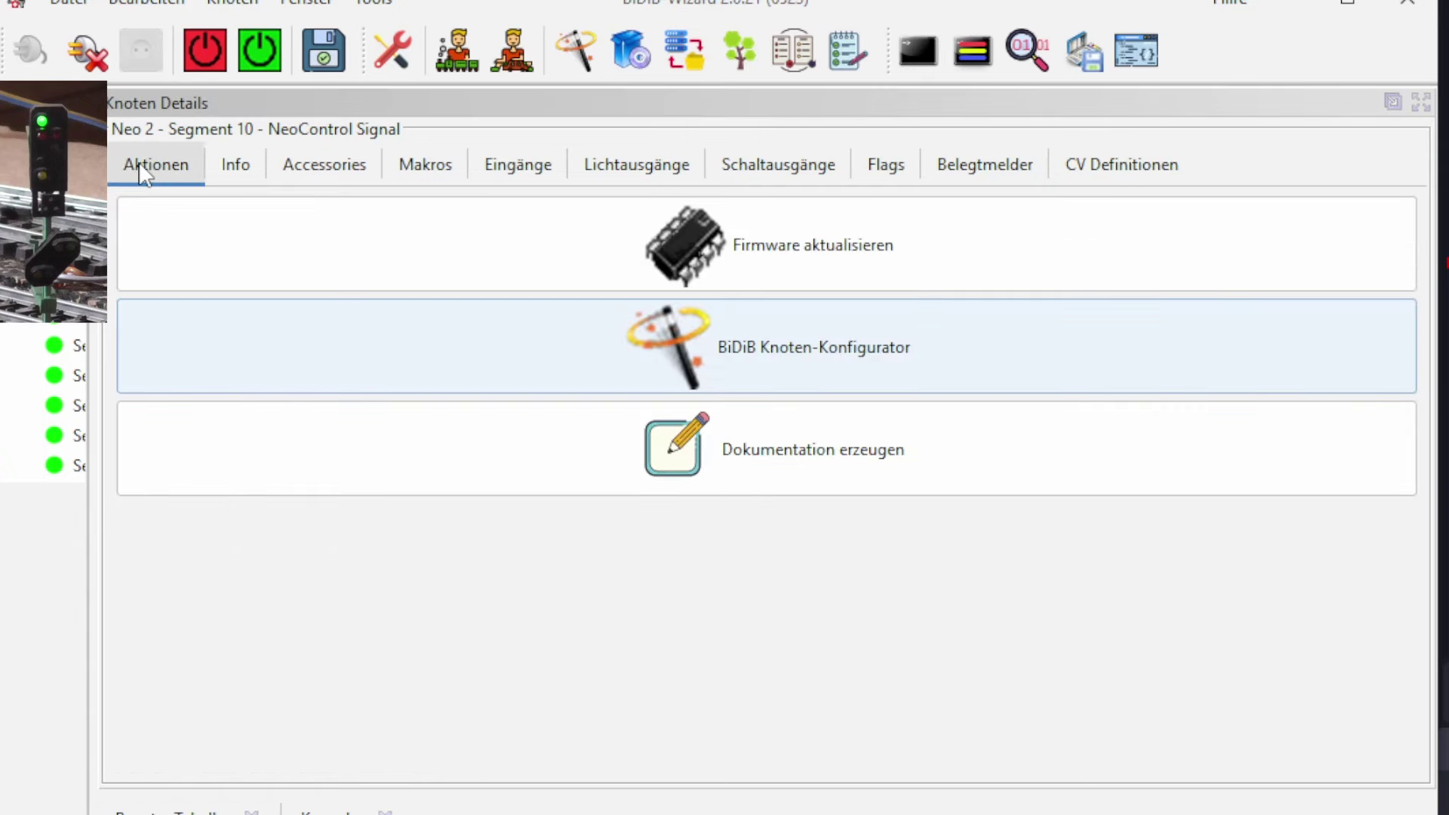
left_click(777, 353)
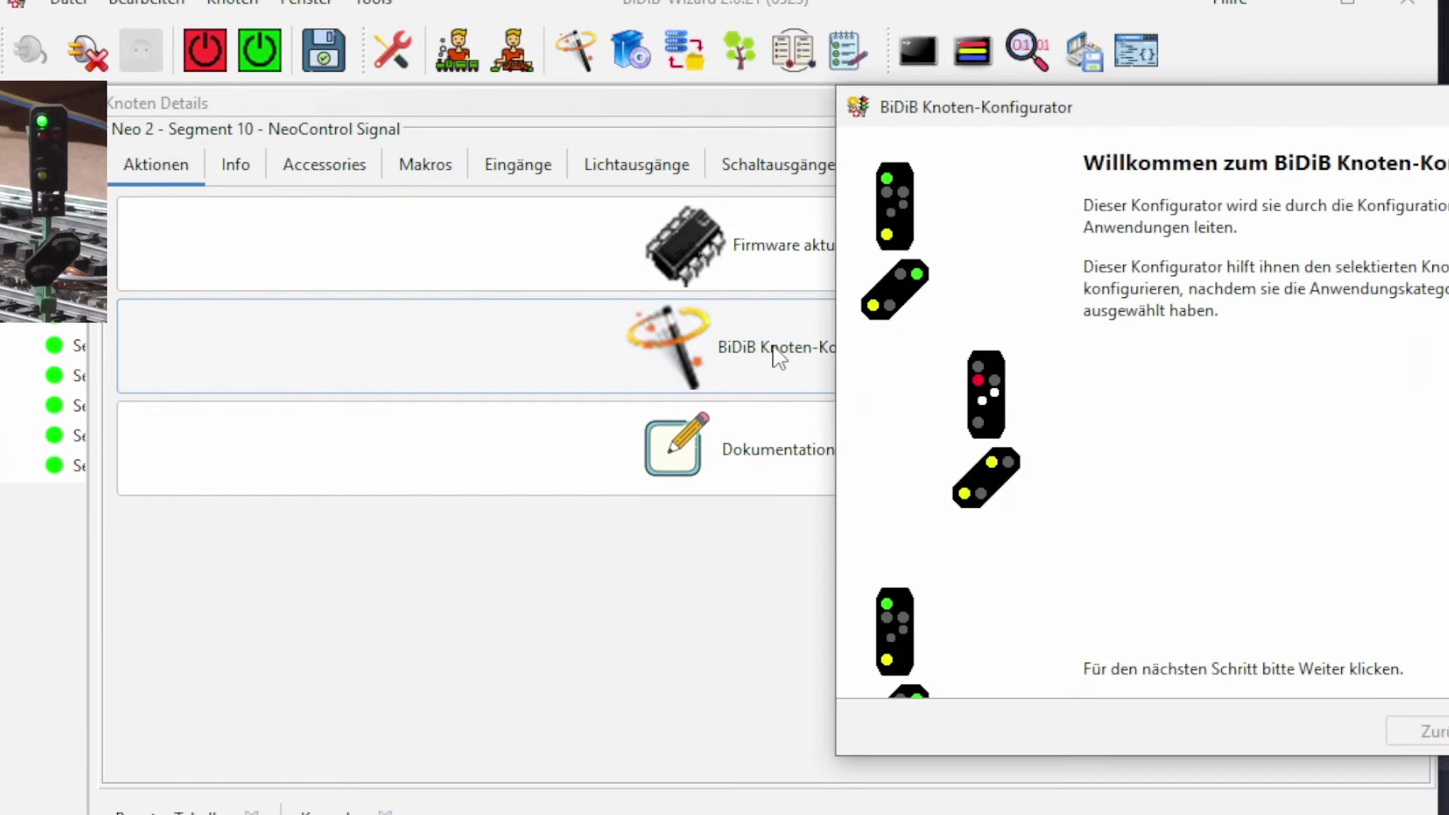
left_click_drag(1253, 115, 657, 147)
left_click(975, 766)
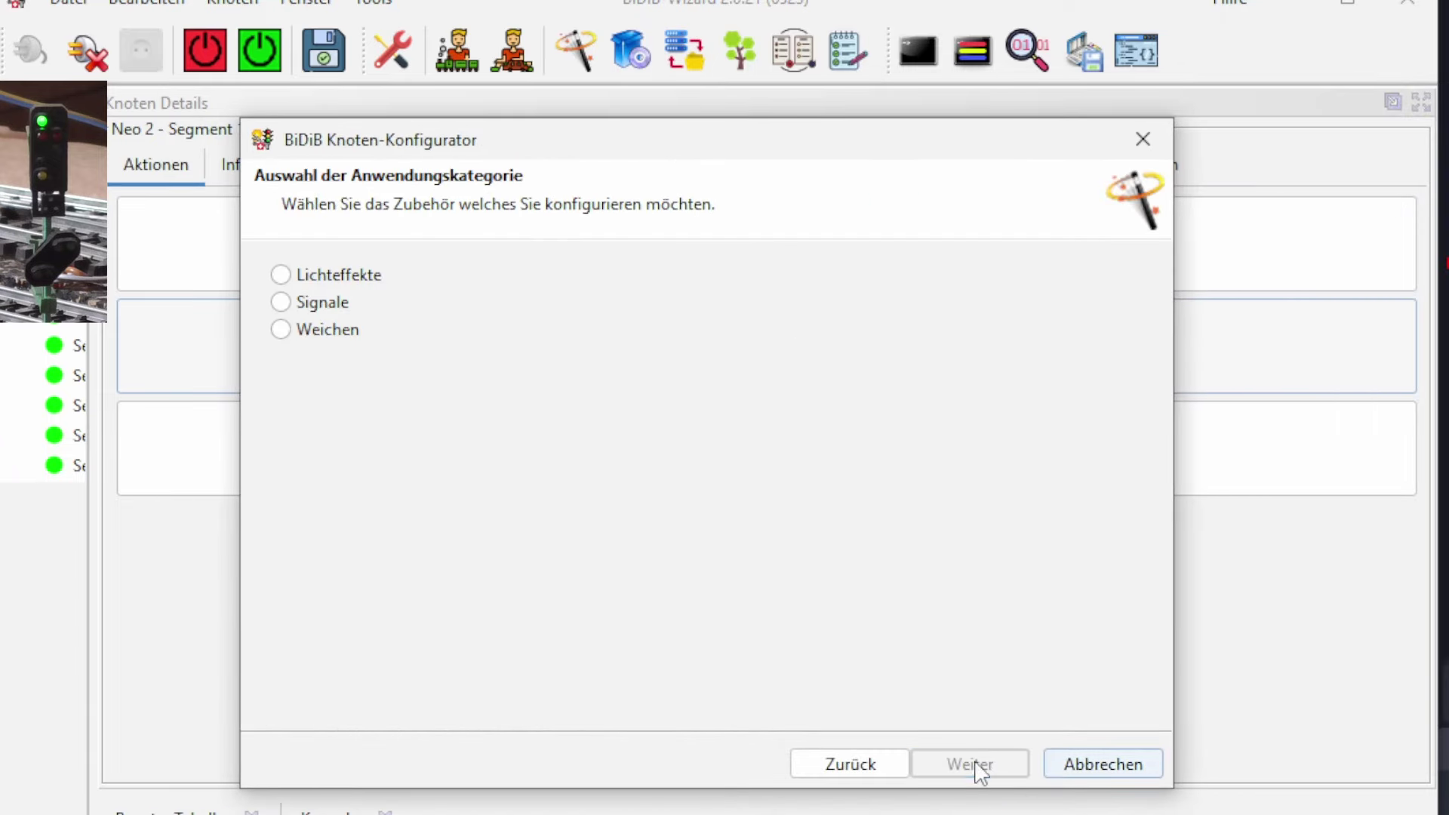
left_click(282, 302)
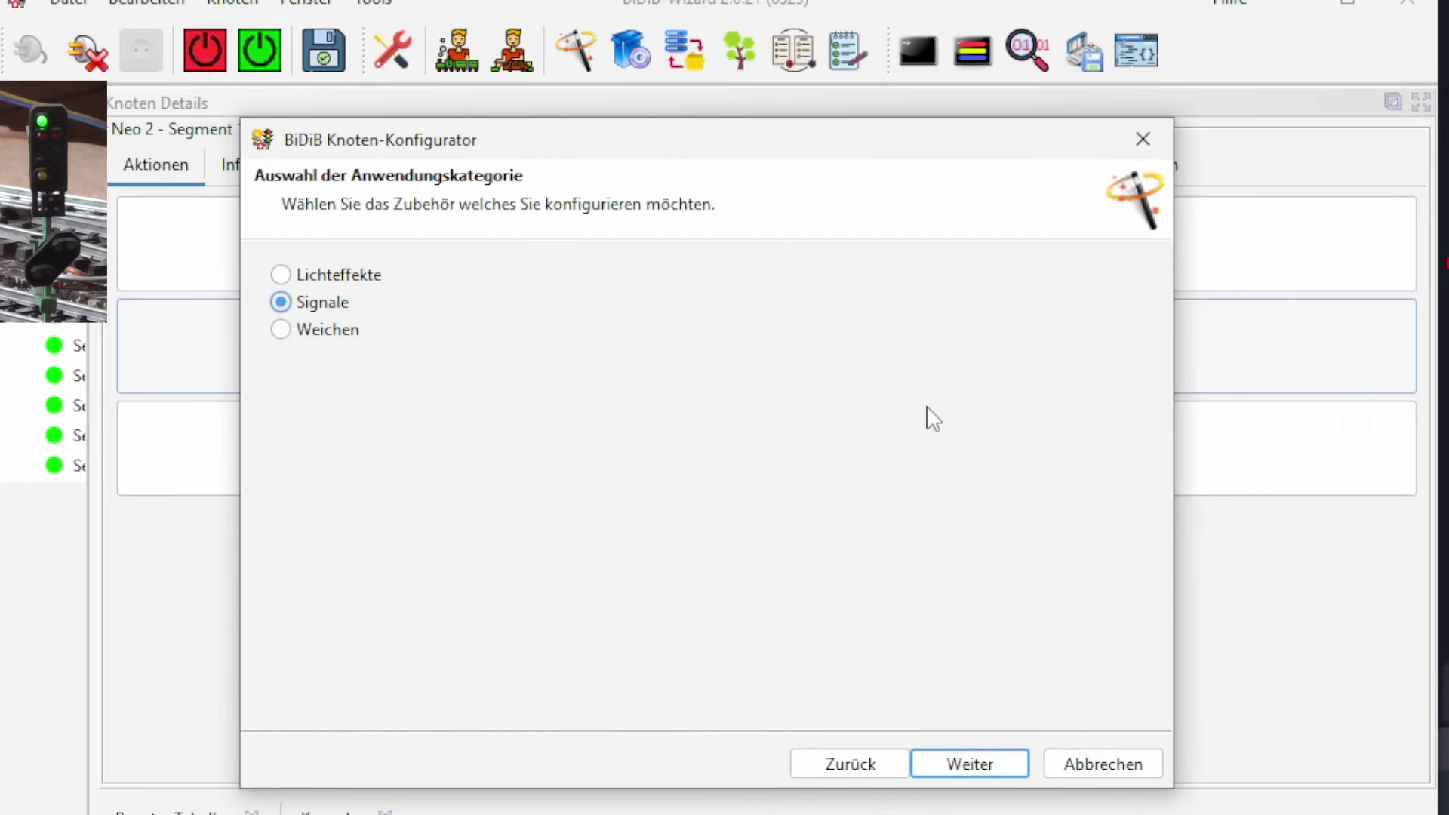
left_click(991, 775)
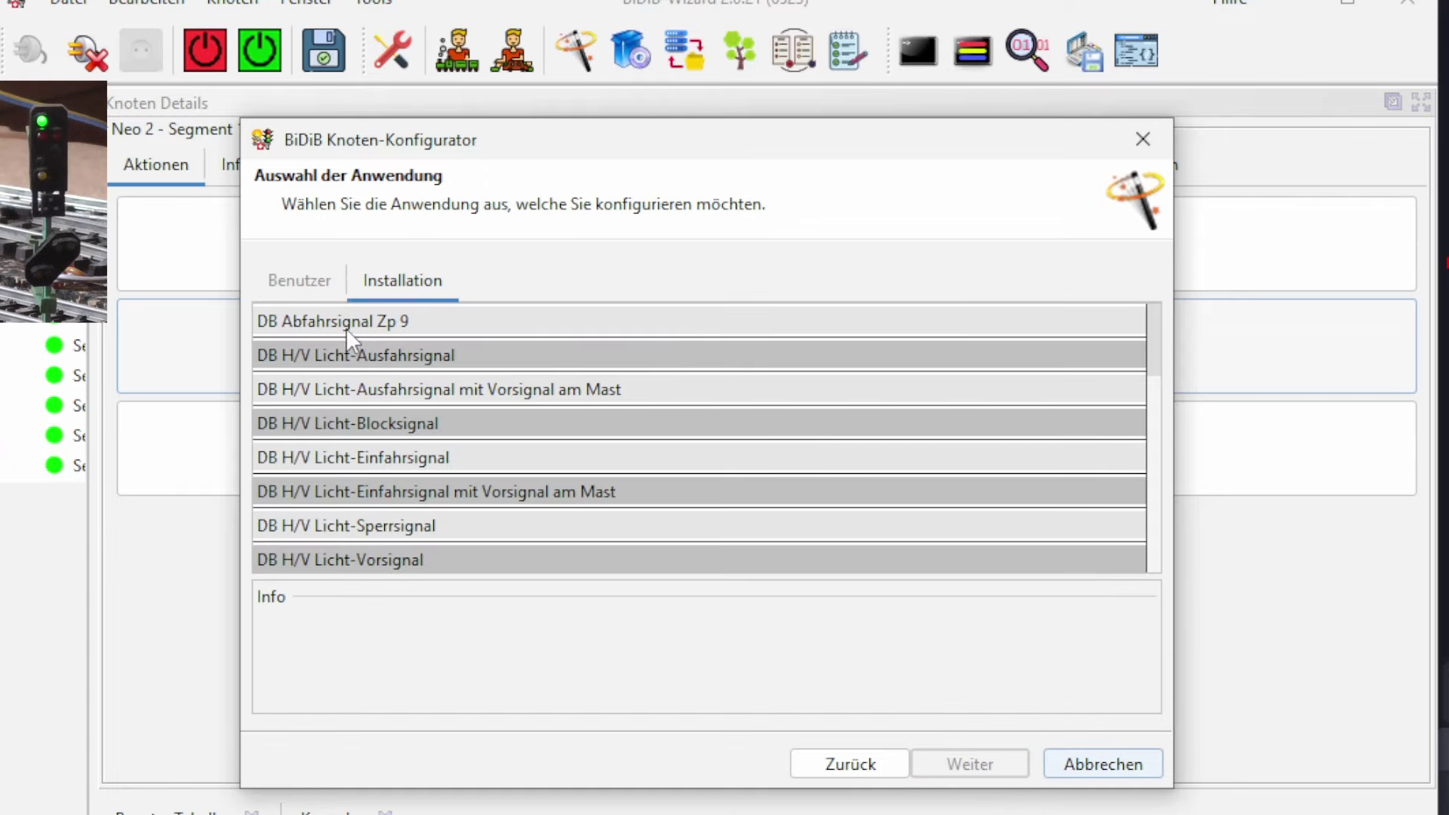
left_click(434, 389)
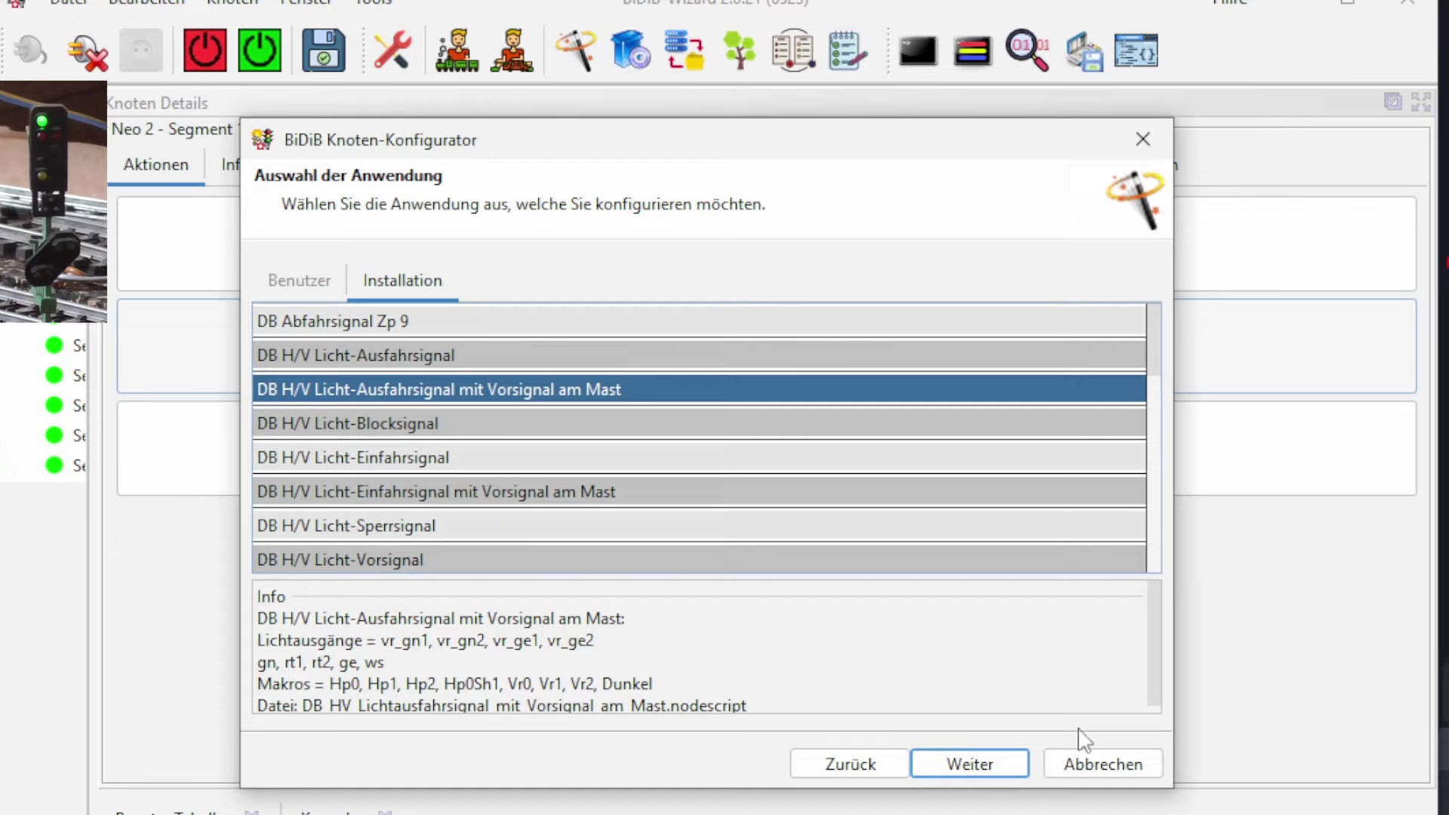
left_click(973, 765)
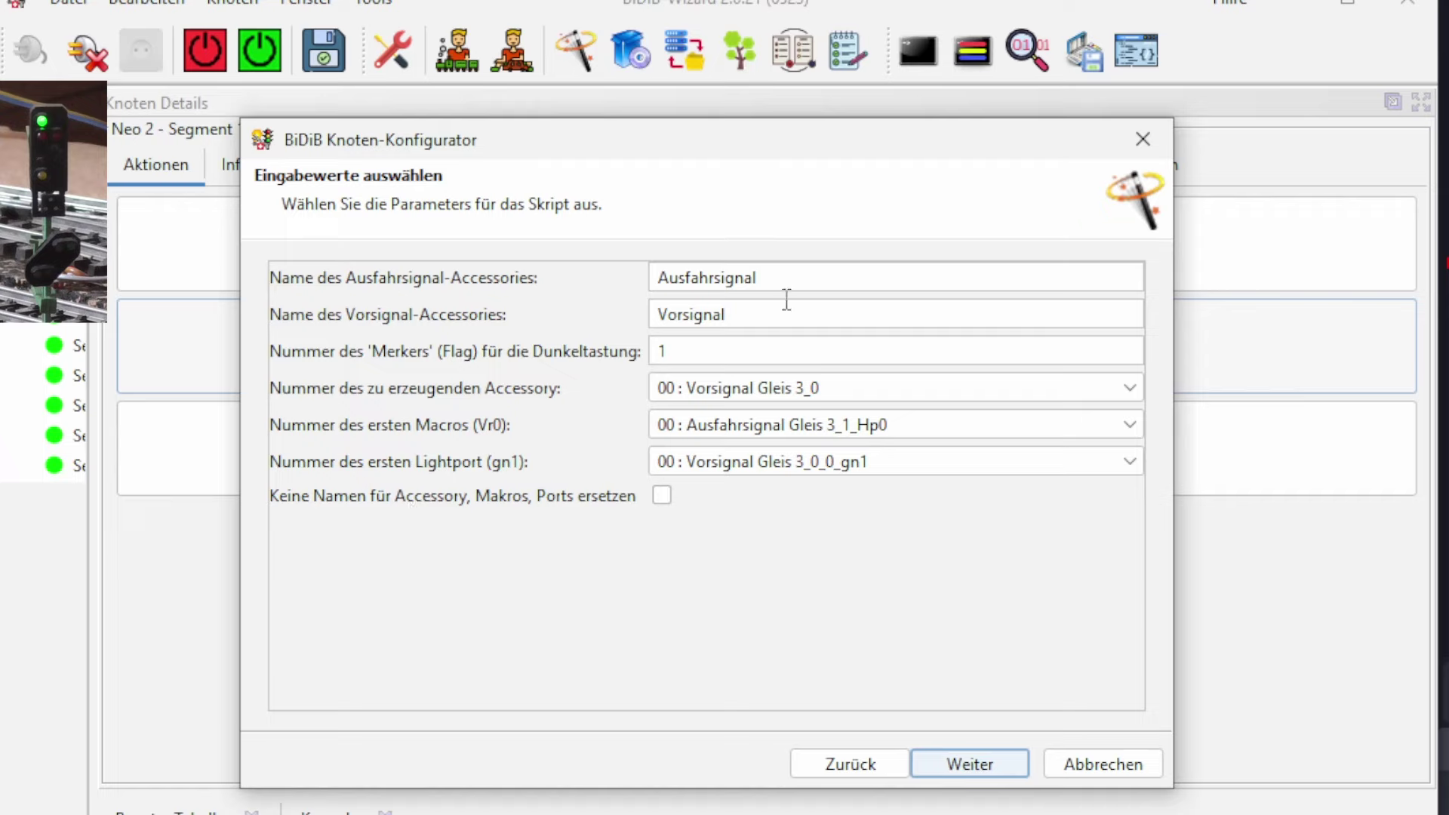
Step: Name the accessories in the script parameters Ausfahrsignal Gleis 4 and Vorsignal Gleis 4
left_click(798, 278)
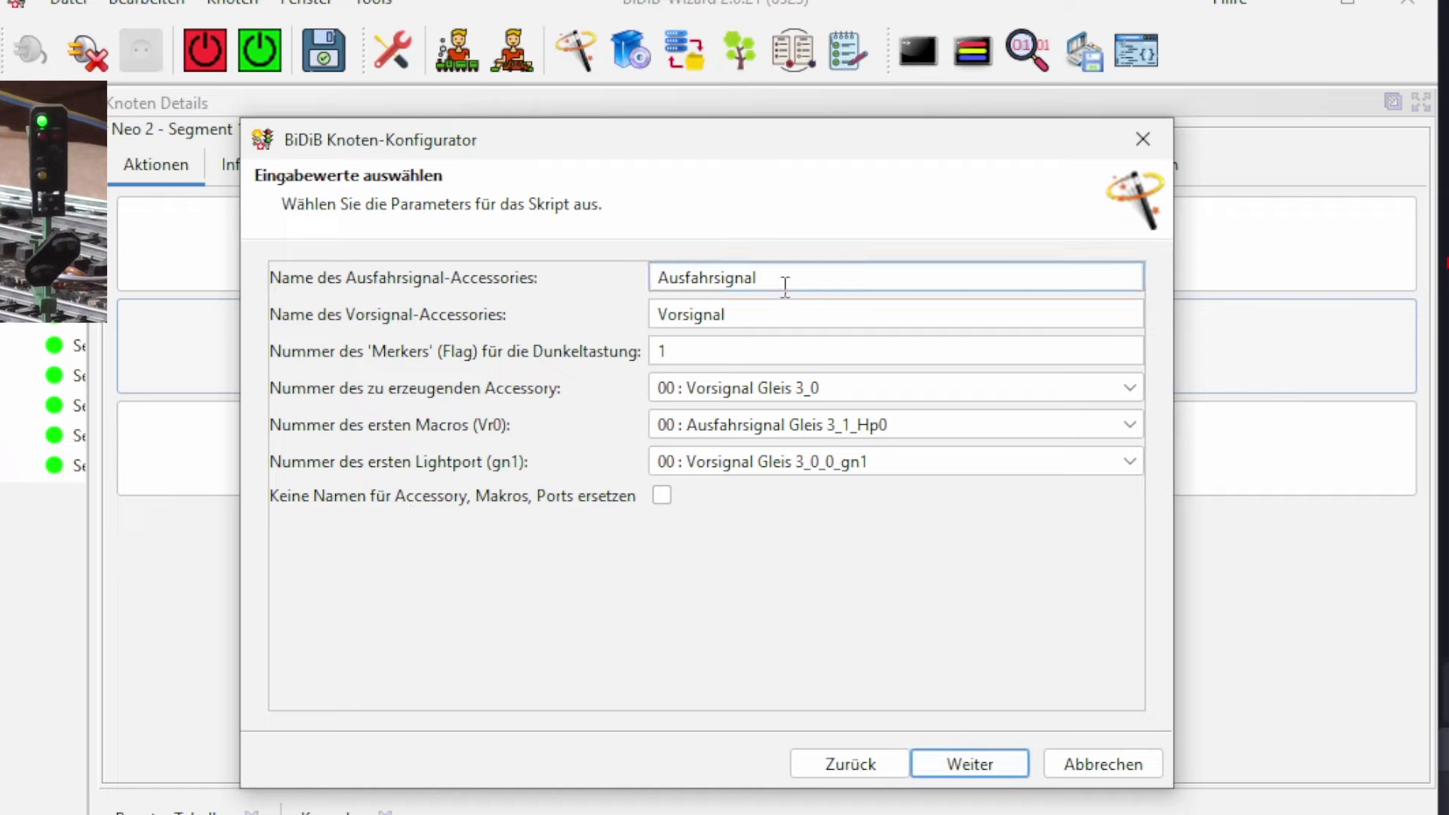
type("Gleis 4")
left_click(801, 314)
type("Gle")
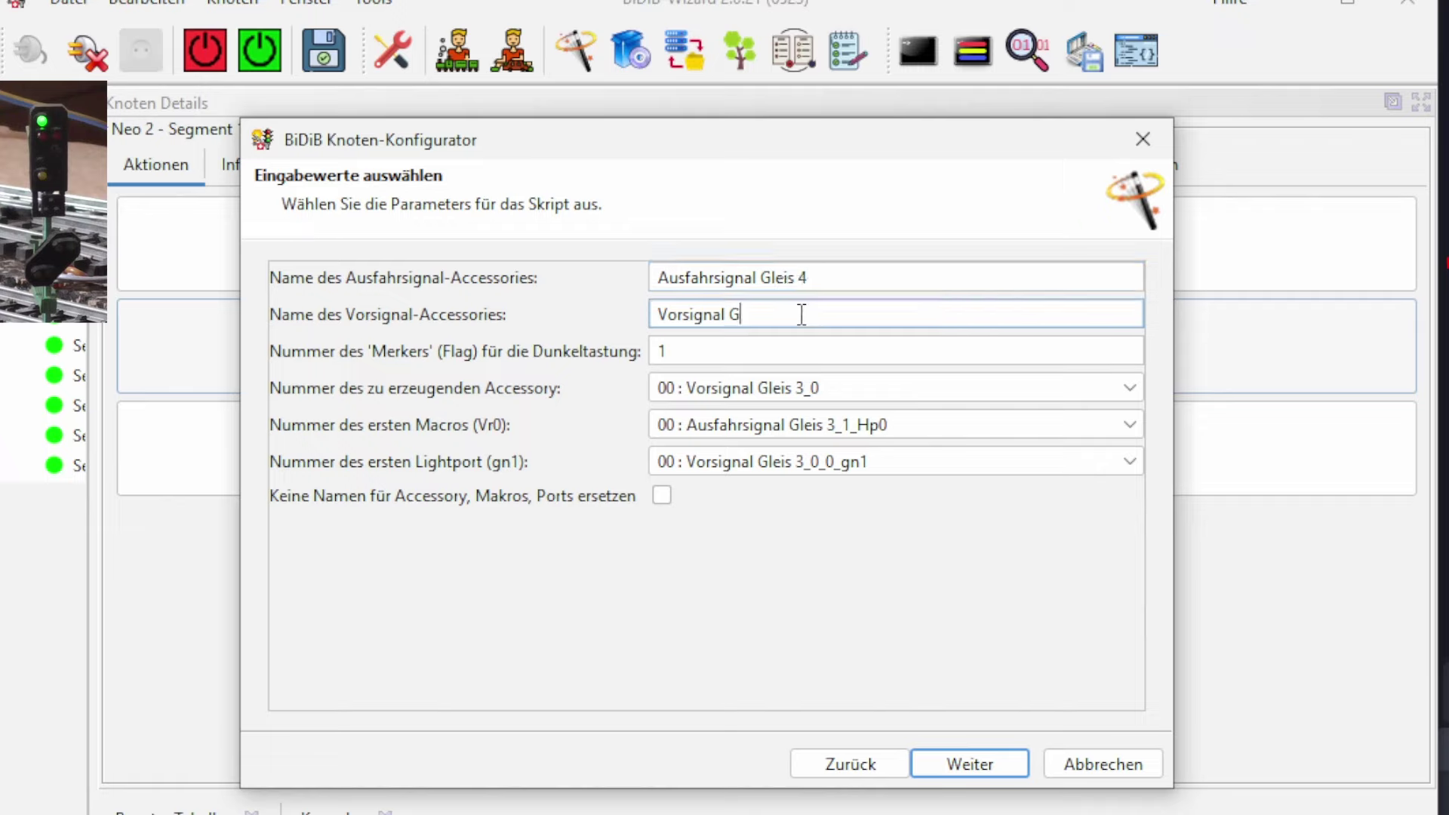
type("is 4")
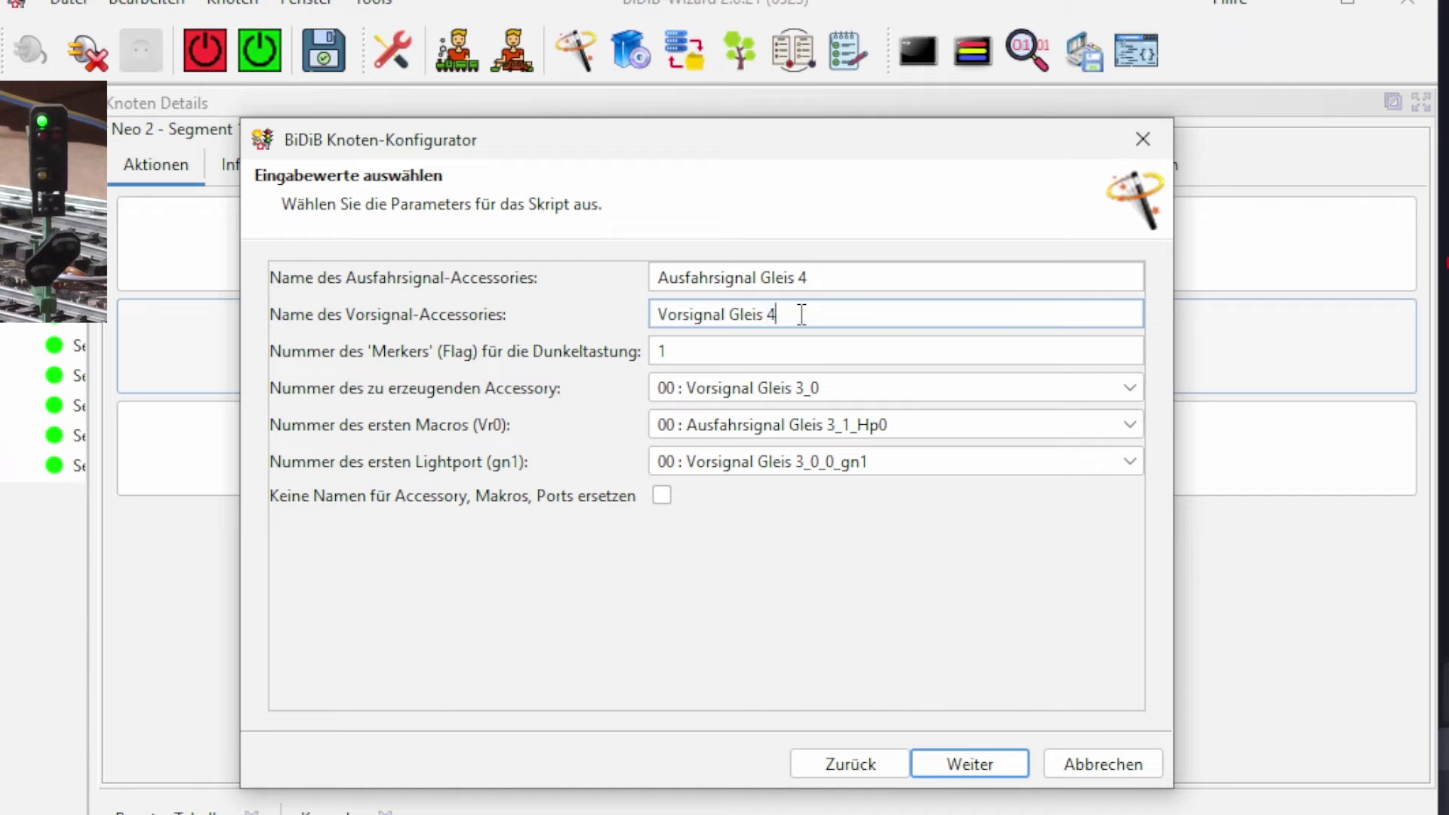